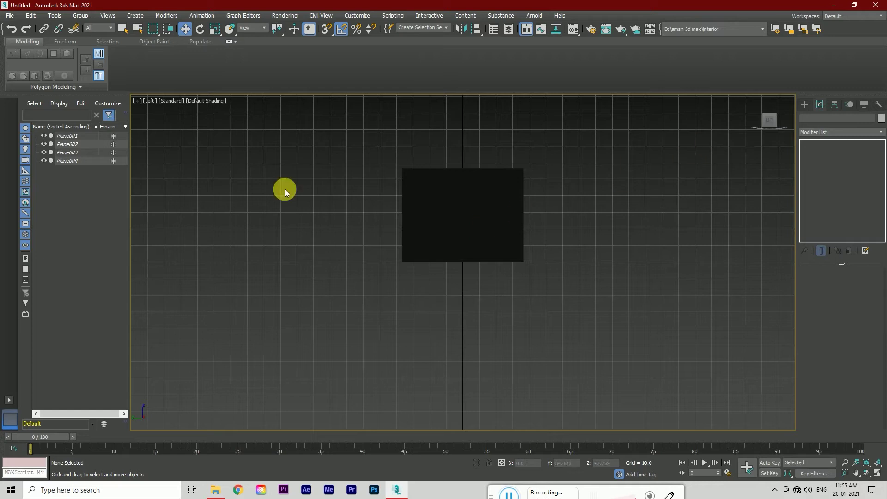
Hide Plane003 so the Audi blueprint reference planes show
{"action": "left_click", "coordinate": [43, 153]}
{"action": "scroll", "coordinate": [475, 213], "scroll_direction": "up", "scroll_amount": 3}
{"action": "scroll", "coordinate": [508, 201], "scroll_direction": "up", "scroll_amount": 2}
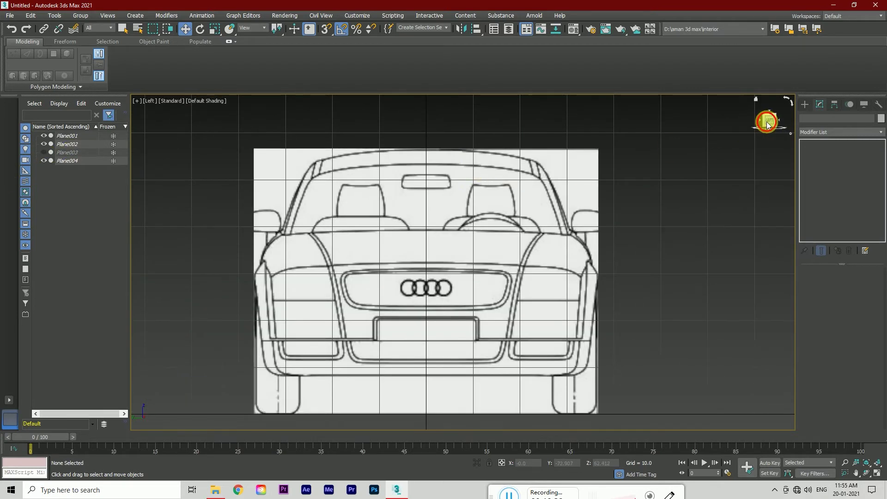
{"action": "left_click_drag", "start_coordinate": [768, 124], "coordinate": [731, 143]}
Go to Top view, hide the grid, then show the car's side view
{"action": "key", "text": "t"}
{"action": "scroll", "coordinate": [499, 275], "scroll_direction": "up", "scroll_amount": 2}
{"action": "key", "text": "g"}
{"action": "left_click", "coordinate": [764, 134]}
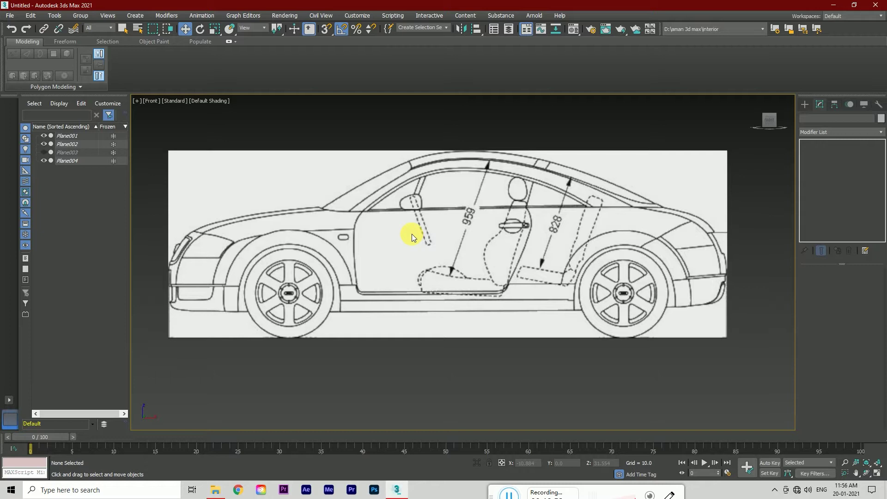
Draw a square plane in Top view beside the car's front
{"action": "left_click", "coordinate": [805, 104]}
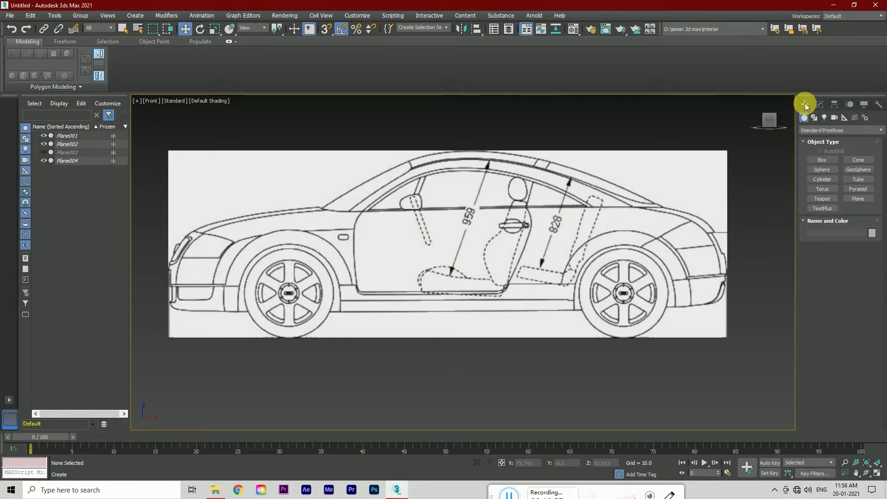
{"action": "left_click", "coordinate": [858, 198]}
{"action": "key", "text": "t"}
{"action": "scroll", "coordinate": [370, 324], "scroll_direction": "up", "scroll_amount": 4}
{"action": "left_click_drag", "start_coordinate": [231, 308], "coordinate": [322, 363]}
Convert the plane to an Editable Poly and enter Vertex mode
{"action": "right_click", "coordinate": [319, 360]}
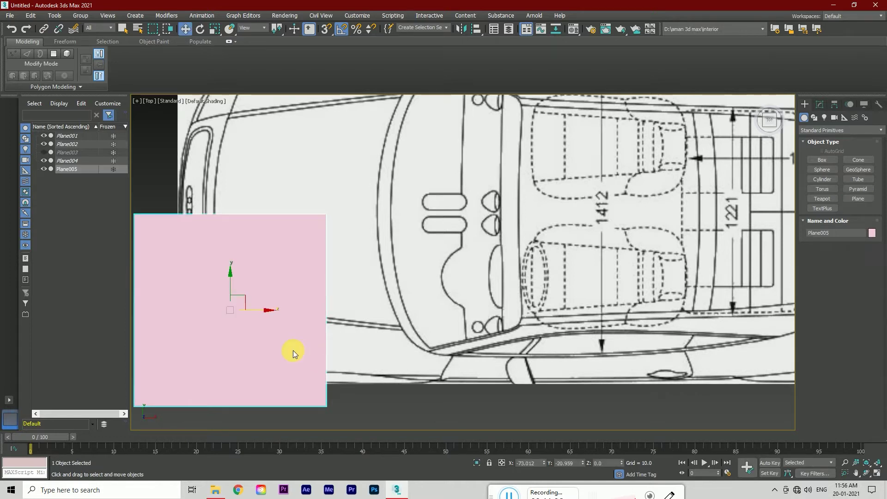
{"action": "left_click", "coordinate": [416, 454]}
{"action": "scroll", "coordinate": [440, 403], "scroll_direction": "down", "scroll_amount": 3}
{"action": "left_click", "coordinate": [817, 283]}
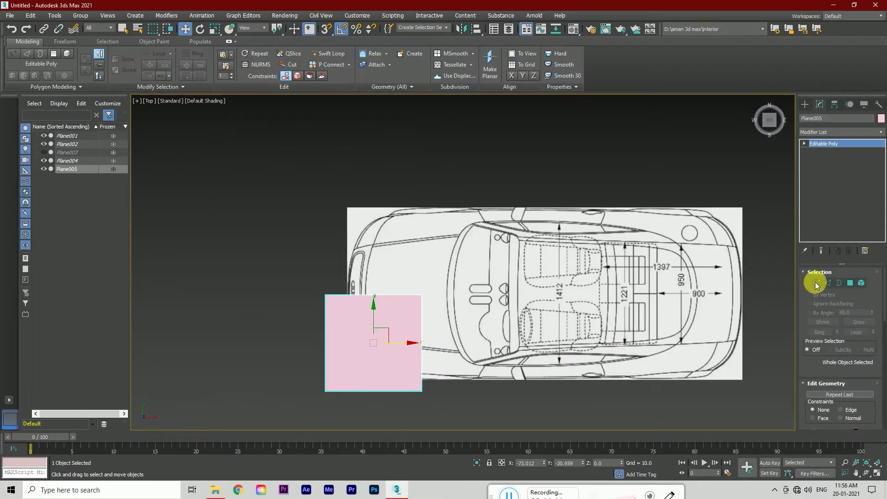
{"action": "scroll", "coordinate": [440, 345], "scroll_direction": "up", "scroll_amount": 4}
Move the plane onto the hood area and bring its top and bottom corners in
{"action": "left_click_drag", "start_coordinate": [247, 196], "coordinate": [414, 375]}
{"action": "left_click_drag", "start_coordinate": [367, 288], "coordinate": [460, 302]}
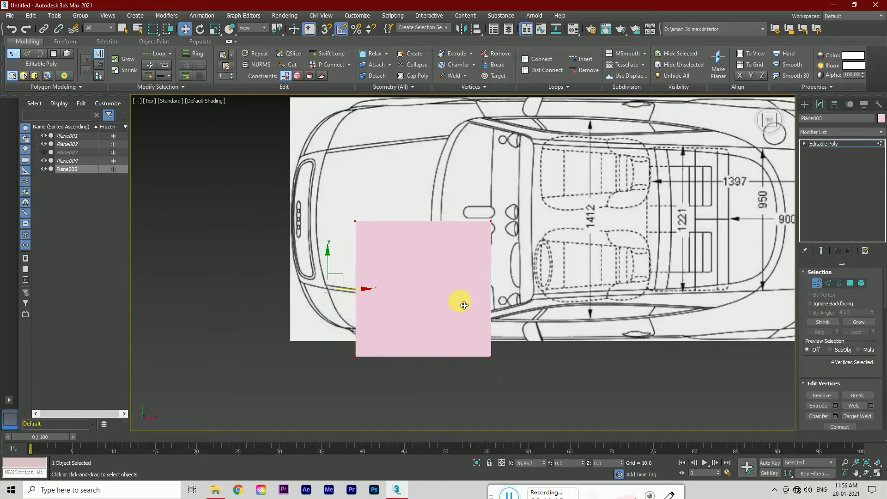
{"action": "left_click_drag", "start_coordinate": [333, 222], "coordinate": [497, 203]}
{"action": "scroll", "coordinate": [469, 226], "scroll_direction": "up", "scroll_amount": 2}
{"action": "left_click_drag", "start_coordinate": [393, 200], "coordinate": [395, 305]}
{"action": "scroll", "coordinate": [330, 268], "scroll_direction": "down", "scroll_amount": 2}
{"action": "left_click_drag", "start_coordinate": [296, 351], "coordinate": [451, 394]}
{"action": "scroll", "coordinate": [380, 348], "scroll_direction": "up", "scroll_amount": 2}
{"action": "left_click_drag", "start_coordinate": [380, 348], "coordinate": [392, 309]}
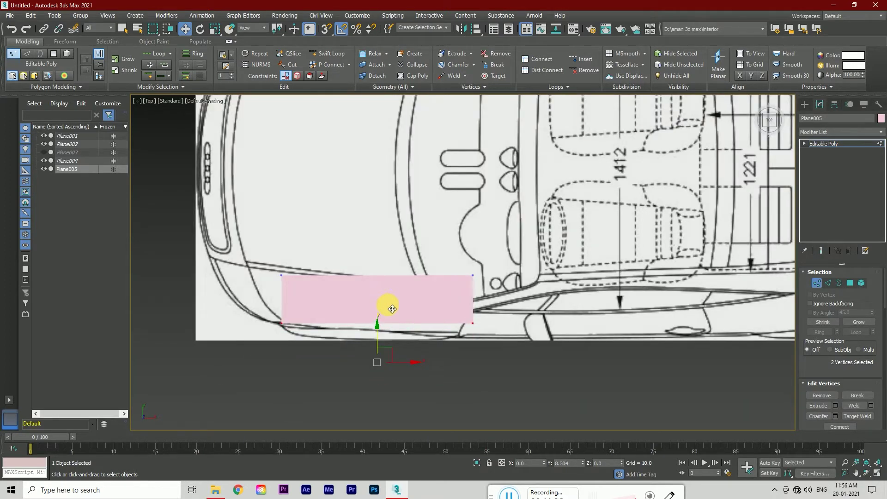
Narrow the plane from both sides and pull the top-left corner along the hood line
{"action": "scroll", "coordinate": [332, 331], "scroll_direction": "up", "scroll_amount": 2}
{"action": "scroll", "coordinate": [287, 281], "scroll_direction": "up", "scroll_amount": 2}
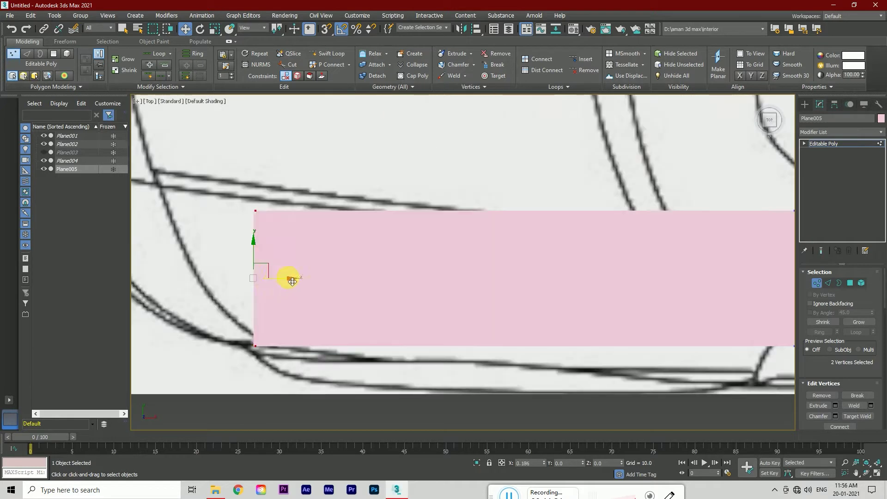
{"action": "left_click_drag", "start_coordinate": [288, 281], "coordinate": [297, 279]}
{"action": "scroll", "coordinate": [293, 290], "scroll_direction": "down", "scroll_amount": 2}
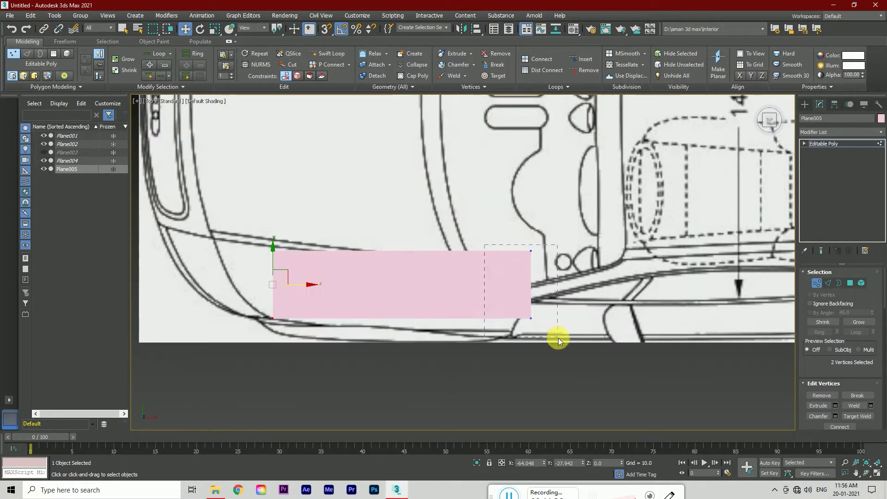
{"action": "left_click_drag", "start_coordinate": [560, 291], "coordinate": [541, 294]}
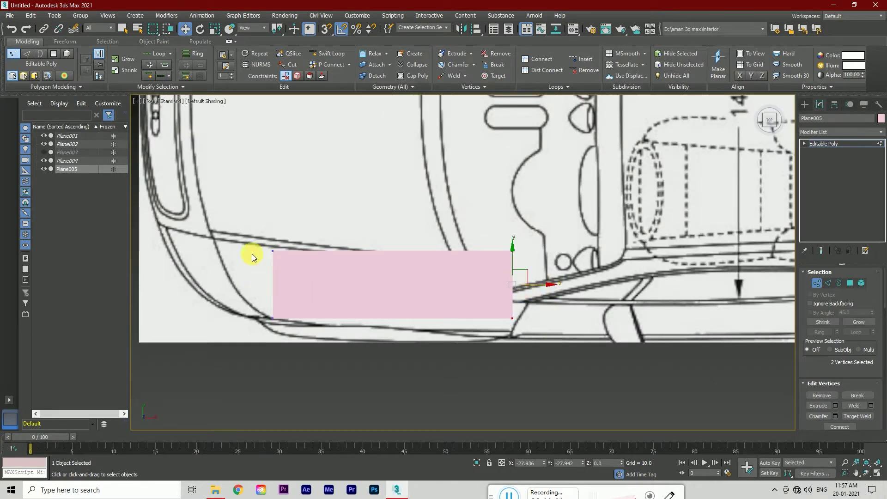
{"action": "left_click", "coordinate": [273, 251]}
{"action": "scroll", "coordinate": [273, 251], "scroll_direction": "up", "scroll_amount": 2}
{"action": "left_click_drag", "start_coordinate": [273, 248], "coordinate": [198, 242]}
{"action": "scroll", "coordinate": [229, 266], "scroll_direction": "down", "scroll_amount": 1}
Adjust the right corners to match the outline, then select all four corners
{"action": "scroll", "coordinate": [229, 272], "scroll_direction": "up", "scroll_amount": 1}
{"action": "scroll", "coordinate": [198, 242], "scroll_direction": "down", "scroll_amount": 2}
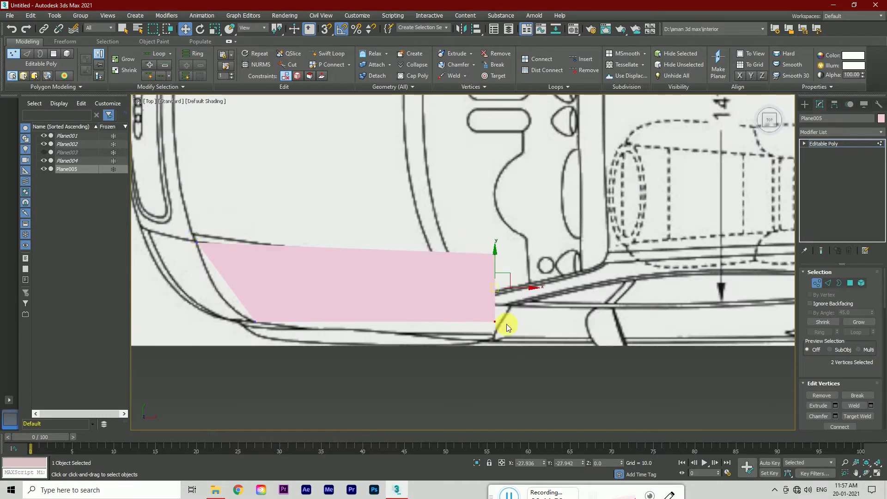
{"action": "mouse_move", "coordinate": [499, 264]}
{"action": "left_mouse_down"}
{"action": "mouse_move", "coordinate": [495, 284]}
{"action": "mouse_move", "coordinate": [531, 295]}
{"action": "mouse_move", "coordinate": [451, 271]}
{"action": "mouse_move", "coordinate": [468, 269]}
{"action": "left_mouse_up"}
{"action": "scroll", "coordinate": [515, 293], "scroll_direction": "up", "scroll_amount": 2}
{"action": "scroll", "coordinate": [527, 267], "scroll_direction": "down", "scroll_amount": 2}
{"action": "scroll", "coordinate": [467, 268], "scroll_direction": "up", "scroll_amount": 3}
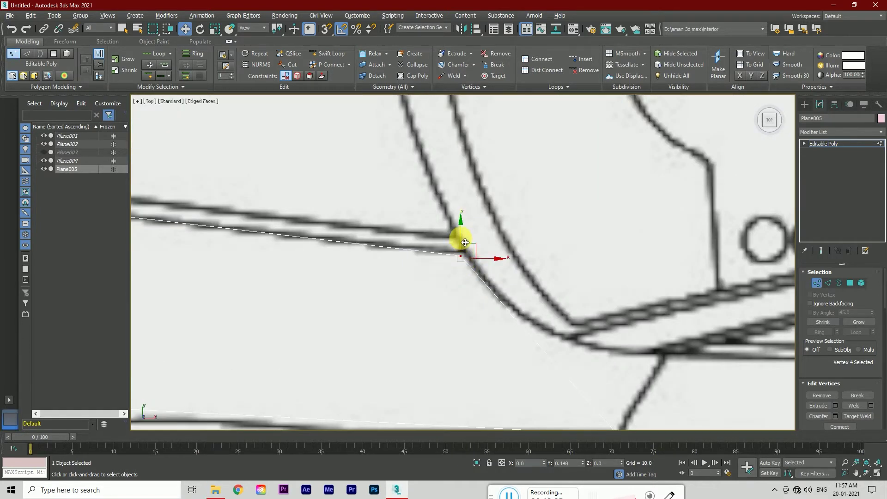
{"action": "scroll", "coordinate": [367, 296], "scroll_direction": "up", "scroll_amount": 1}
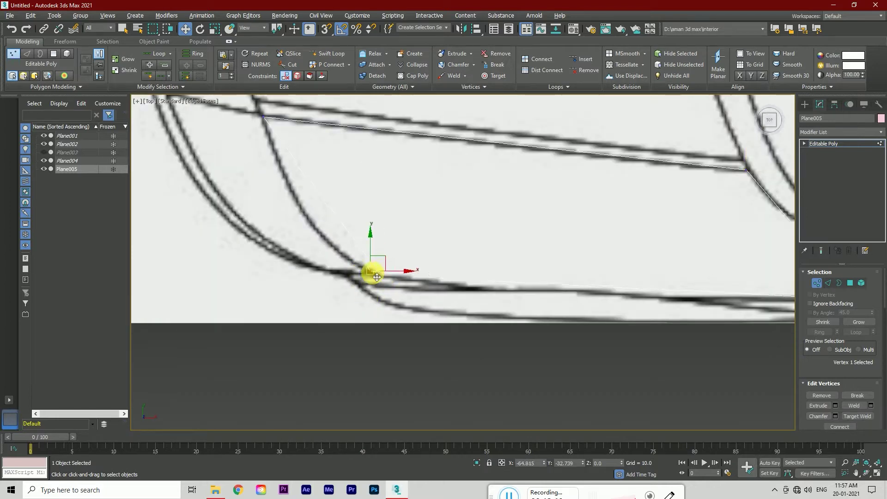
{"action": "scroll", "coordinate": [368, 268], "scroll_direction": "down", "scroll_amount": 2}
{"action": "left_click_drag", "start_coordinate": [268, 99], "coordinate": [717, 345]}
{"action": "key", "text": "f"}
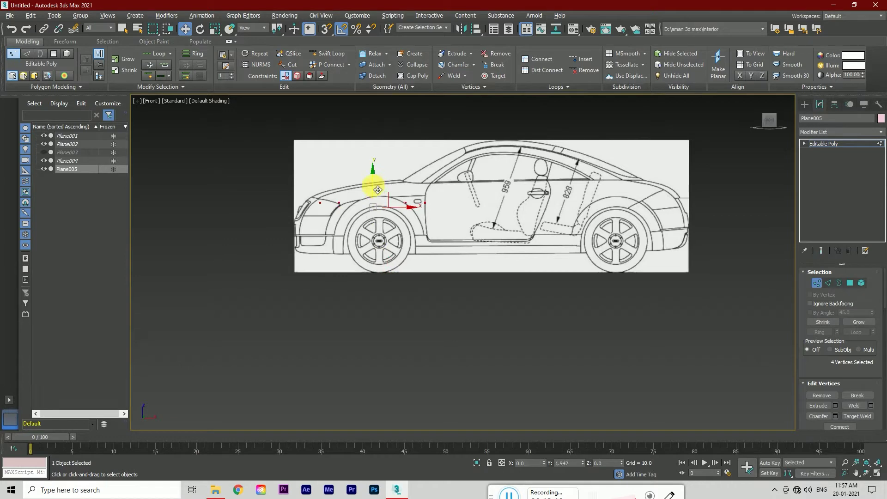
In side view, raise the corners to the hood profile and lower one onto the fender line
{"action": "left_click", "coordinate": [768, 125]}
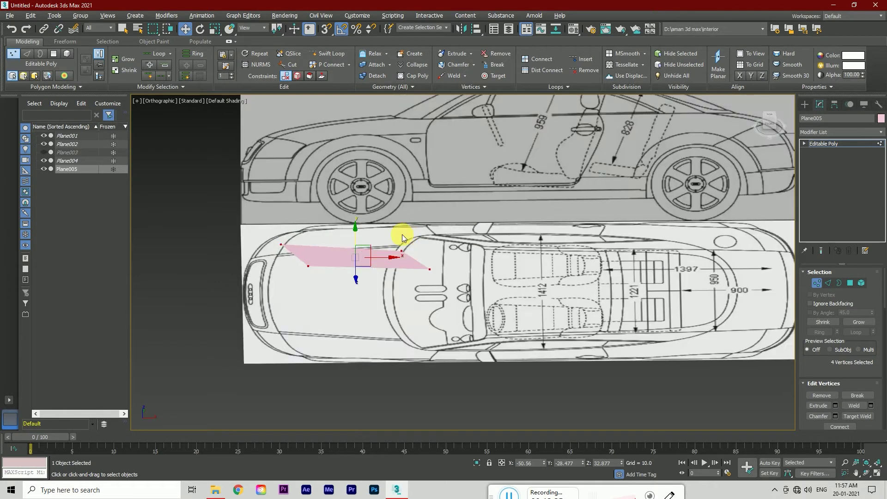
{"action": "key", "text": "f"}
{"action": "scroll", "coordinate": [341, 210], "scroll_direction": "up", "scroll_amount": 3}
{"action": "left_click_drag", "start_coordinate": [415, 155], "coordinate": [420, 135]}
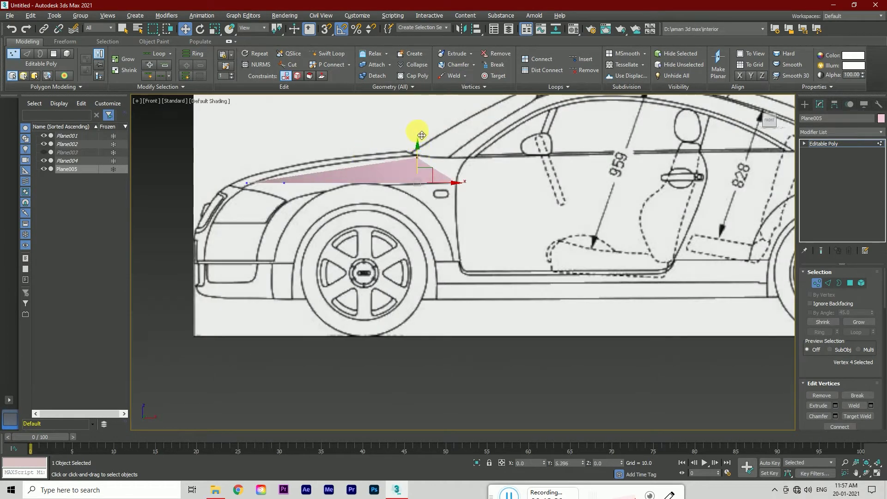
{"action": "mouse_move", "coordinate": [289, 187]}
{"action": "left_mouse_down"}
{"action": "mouse_move", "coordinate": [289, 204]}
{"action": "mouse_move", "coordinate": [299, 198]}
{"action": "left_mouse_up"}
{"action": "scroll", "coordinate": [289, 185], "scroll_direction": "up", "scroll_amount": 2}
{"action": "left_click", "coordinate": [290, 183]}
Make the plane see-through with edged faces and check it from several views
{"action": "key", "text": "alt+x"}
{"action": "key", "text": "F4"}
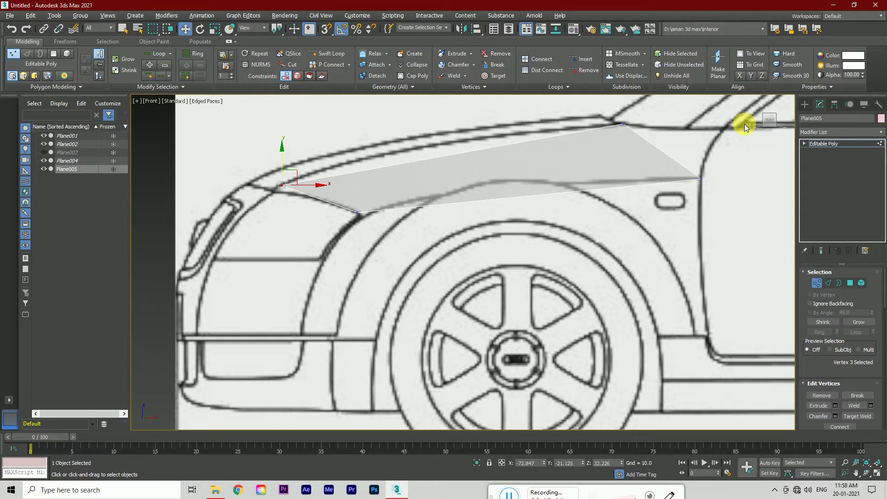
{"action": "left_click", "coordinate": [768, 114]}
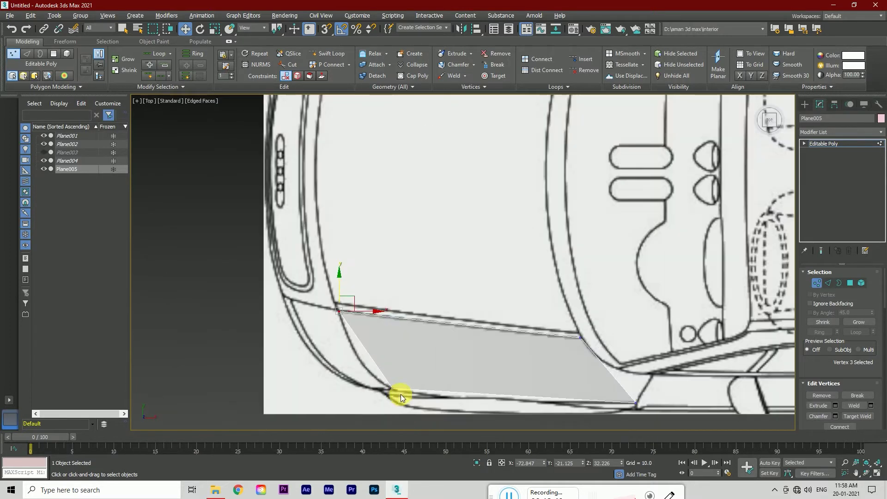
{"action": "left_click", "coordinate": [761, 120]}
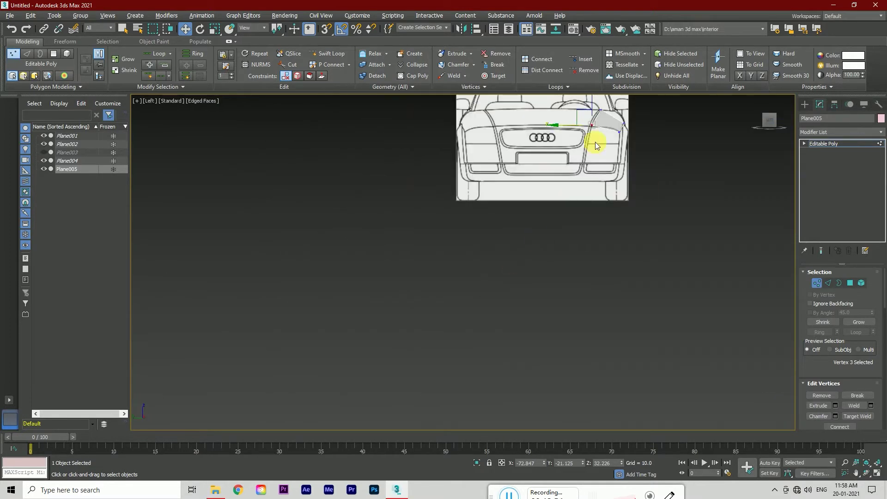
{"action": "left_click_drag", "start_coordinate": [747, 121], "coordinate": [665, 165]}
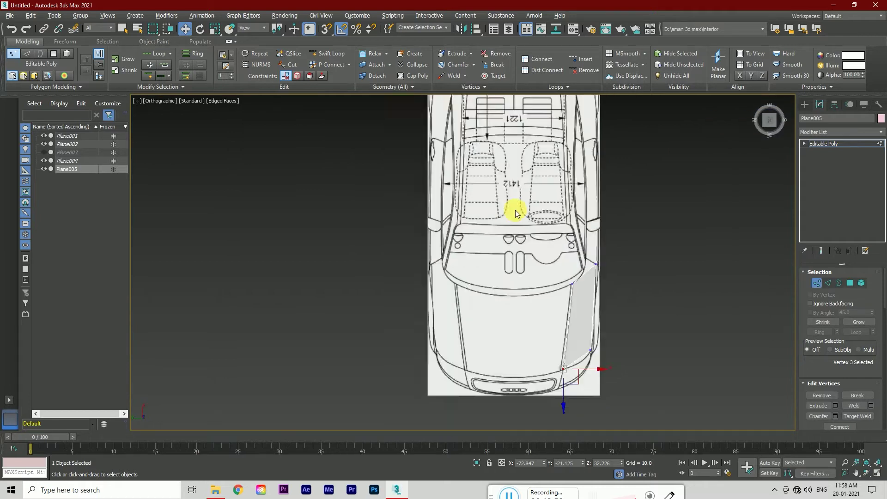
{"action": "key", "text": "f"}
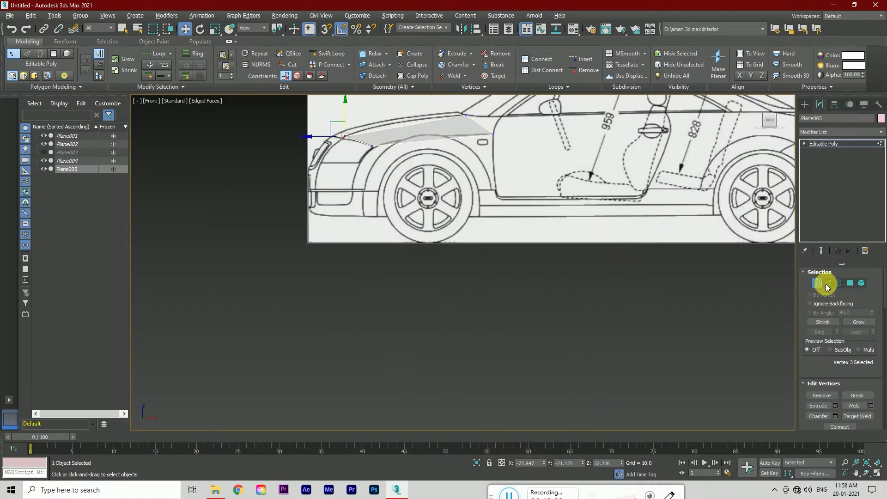
Return to Vertex level in Top view and select the plane's lower corner
{"action": "left_click", "coordinate": [827, 284]}
{"action": "key", "text": "t"}
{"action": "key", "text": "1"}
{"action": "scroll", "coordinate": [453, 329], "scroll_direction": "down", "scroll_amount": 3}
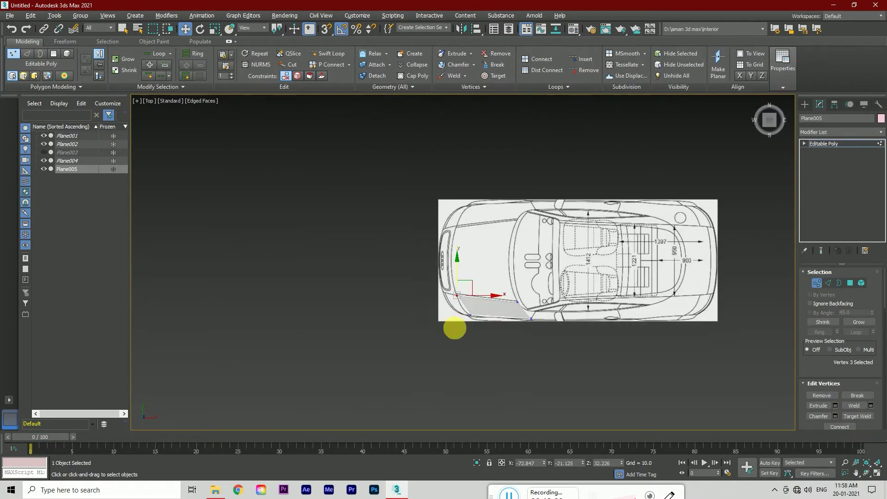
{"action": "scroll", "coordinate": [480, 252], "scroll_direction": "up", "scroll_amount": 6}
{"action": "scroll", "coordinate": [473, 248], "scroll_direction": "up", "scroll_amount": 3}
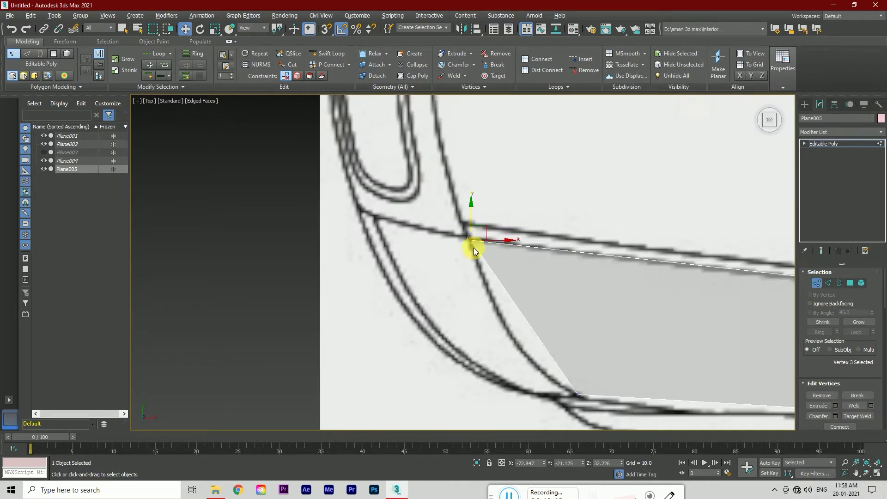
{"action": "scroll", "coordinate": [536, 351], "scroll_direction": "down", "scroll_amount": 1}
{"action": "left_click", "coordinate": [560, 385]}
{"action": "scroll", "coordinate": [568, 370], "scroll_direction": "up", "scroll_amount": 1}
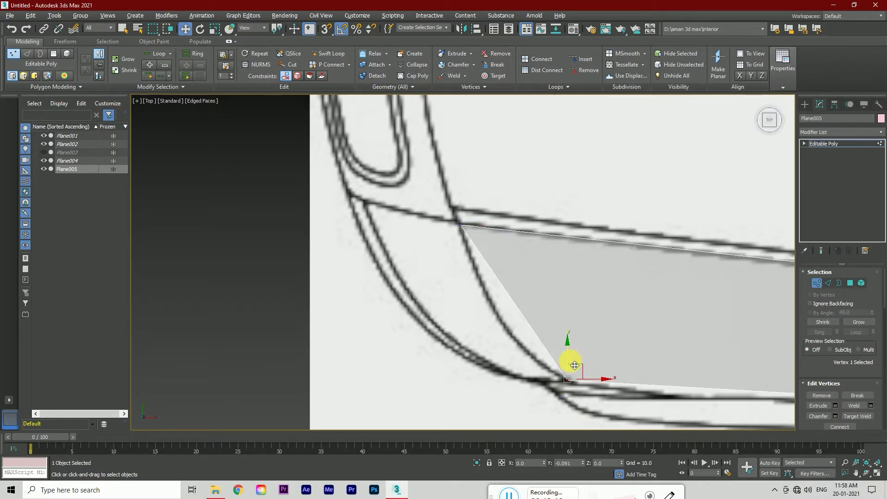
{"action": "scroll", "coordinate": [574, 365], "scroll_direction": "down", "scroll_amount": 2}
Select the upper-left and lower corners, comparing side and top blueprint views
{"action": "key", "text": "f"}
{"action": "scroll", "coordinate": [422, 197], "scroll_direction": "up", "scroll_amount": 5}
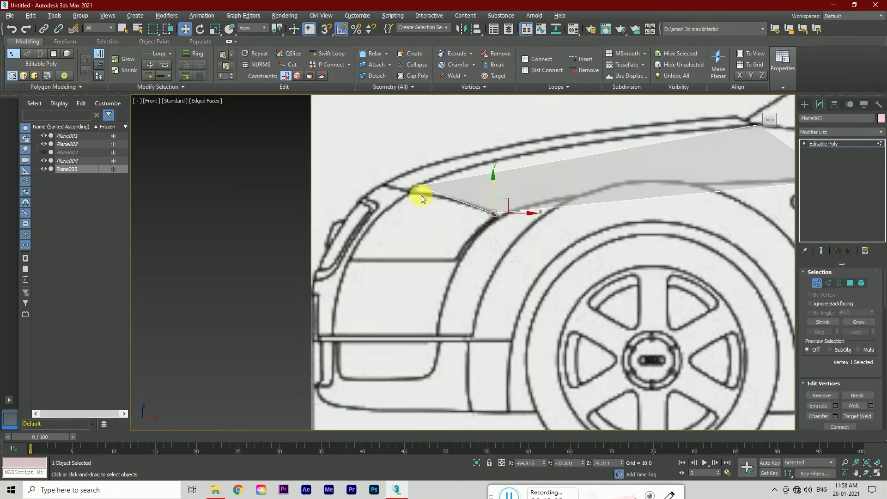
{"action": "scroll", "coordinate": [421, 198], "scroll_direction": "up", "scroll_amount": 2}
{"action": "left_click", "coordinate": [416, 187]}
{"action": "scroll", "coordinate": [547, 269], "scroll_direction": "up", "scroll_amount": 2}
{"action": "left_click", "coordinate": [562, 246]}
{"action": "scroll", "coordinate": [509, 247], "scroll_direction": "down", "scroll_amount": 3}
{"action": "left_click", "coordinate": [770, 111]}
{"action": "left_click", "coordinate": [446, 290]}
{"action": "scroll", "coordinate": [454, 291], "scroll_direction": "up", "scroll_amount": 2}
{"action": "scroll", "coordinate": [462, 288], "scroll_direction": "down", "scroll_amount": 2}
{"action": "scroll", "coordinate": [486, 360], "scroll_direction": "up", "scroll_amount": 1}
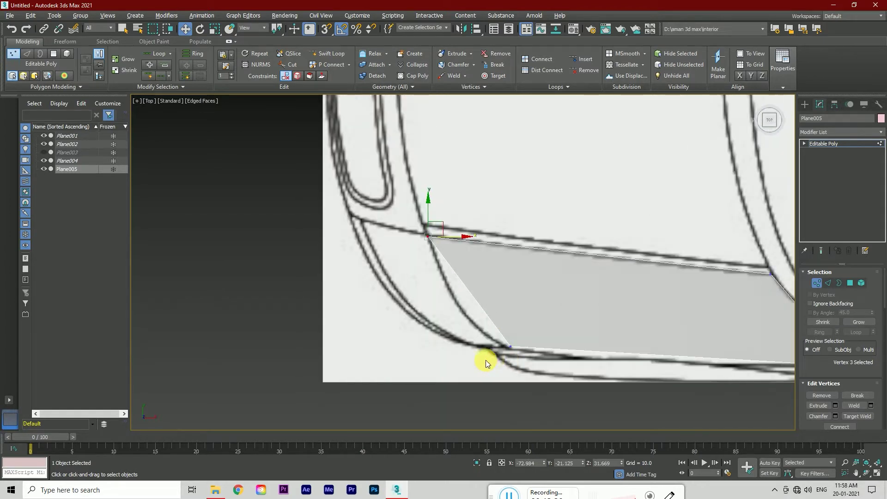
Nudge the corner vertices onto the fender line and the top-view panel outline
{"action": "left_click", "coordinate": [765, 116]}
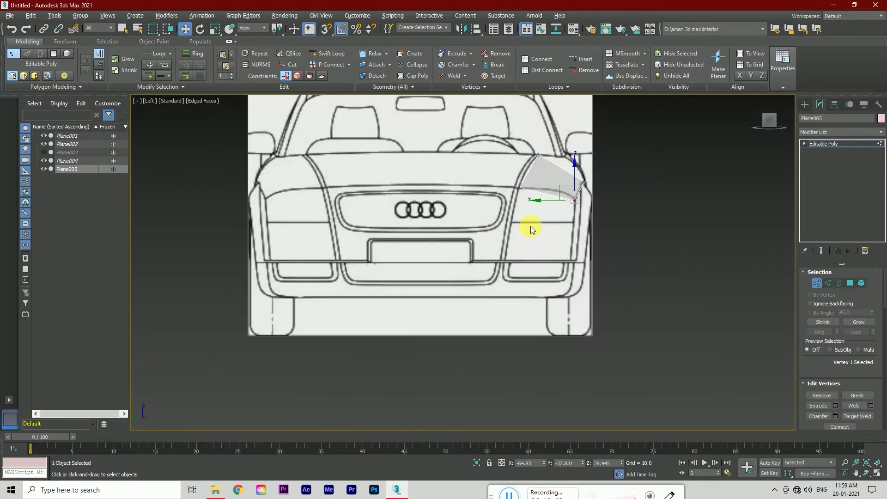
{"action": "scroll", "coordinate": [577, 214], "scroll_direction": "up", "scroll_amount": 1}
{"action": "scroll", "coordinate": [583, 190], "scroll_direction": "up", "scroll_amount": 2}
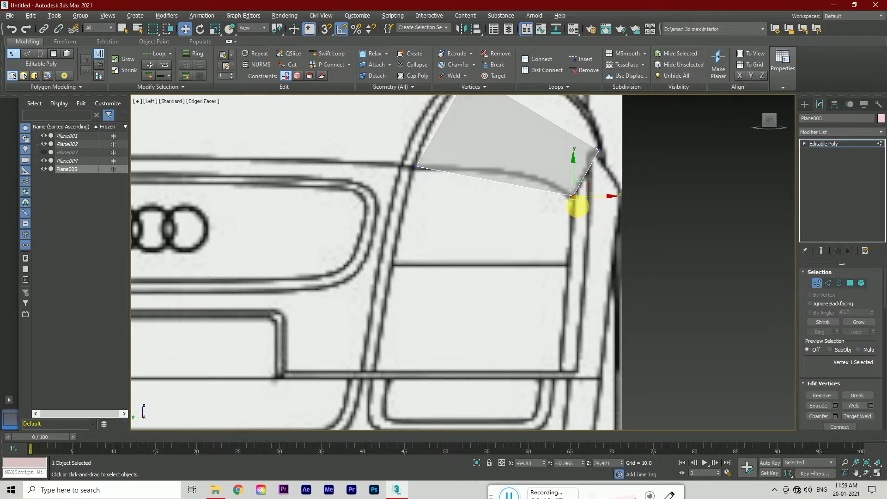
{"action": "scroll", "coordinate": [587, 194], "scroll_direction": "down", "scroll_amount": 1}
{"action": "left_click_drag", "start_coordinate": [770, 118], "coordinate": [680, 140]}
{"action": "key", "text": "f"}
{"action": "left_click_drag", "start_coordinate": [498, 211], "coordinate": [499, 210]}
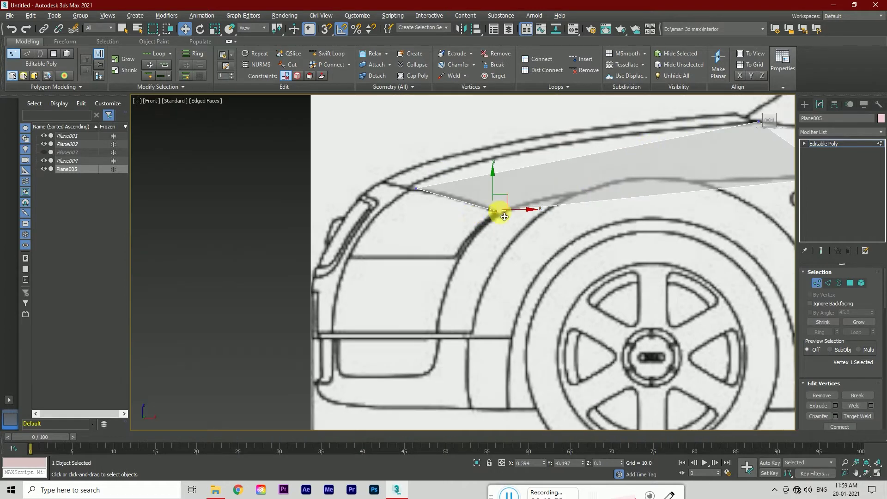
{"action": "left_click", "coordinate": [425, 197]}
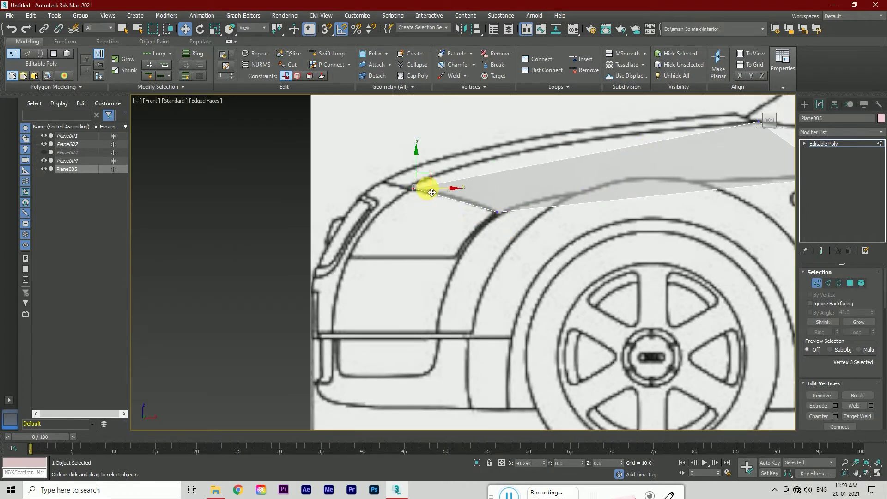
{"action": "left_click", "coordinate": [768, 109]}
{"action": "left_click_drag", "start_coordinate": [435, 288], "coordinate": [438, 288]}
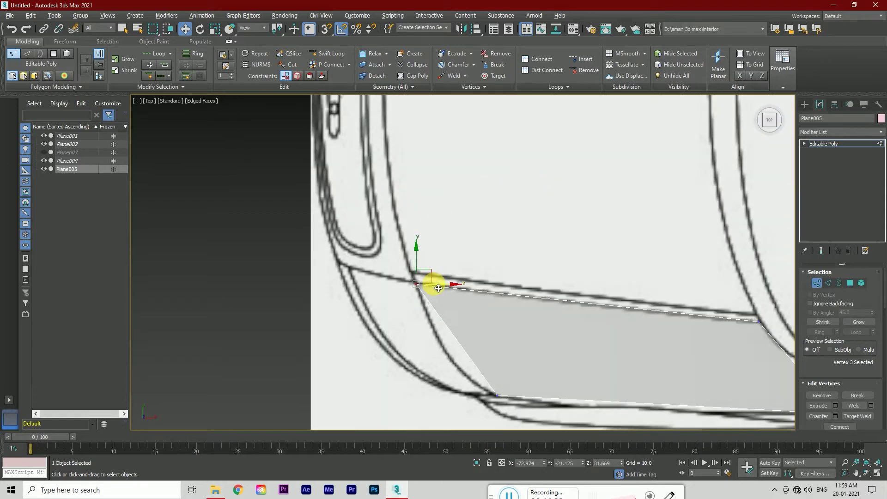
{"action": "scroll", "coordinate": [351, 260], "scroll_direction": "down", "scroll_amount": 4}
Connect the plane's top and bottom edges with two new cross edges
{"action": "left_click", "coordinate": [828, 283]}
{"action": "left_click", "coordinate": [536, 289]}
{"action": "left_click", "coordinate": [509, 331], "text": "ctrl"}
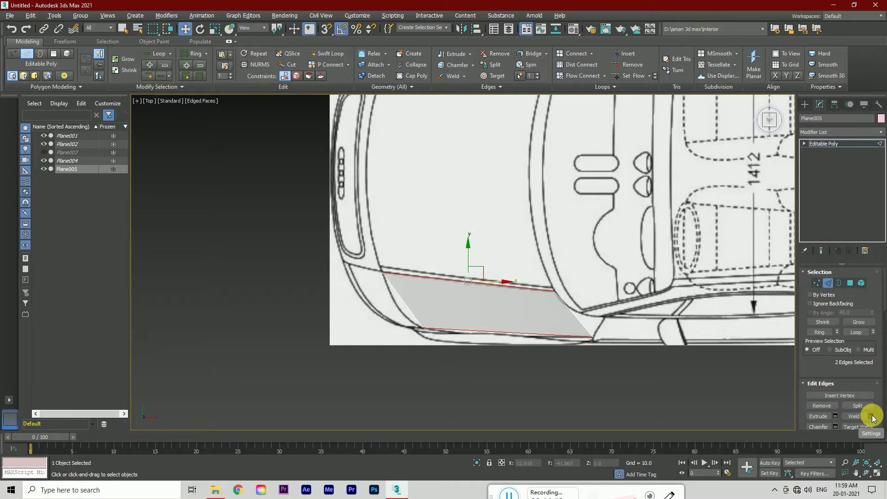
{"action": "scroll", "coordinate": [873, 418], "scroll_direction": "down", "scroll_amount": 3}
{"action": "left_click", "coordinate": [871, 382]}
{"action": "left_click", "coordinate": [476, 299]}
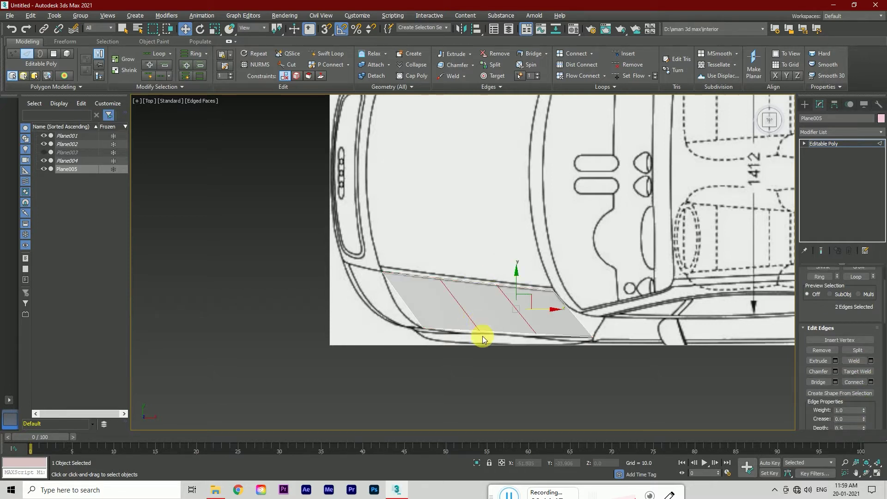
{"action": "scroll", "coordinate": [825, 261], "scroll_direction": "up", "scroll_amount": 3}
Move an edge vertex onto the top-view outline, then raise two vertices to the fender line
{"action": "left_click", "coordinate": [817, 283]}
{"action": "scroll", "coordinate": [596, 340], "scroll_direction": "up", "scroll_amount": 3}
{"action": "left_click", "coordinate": [542, 328]}
{"action": "mouse_move", "coordinate": [540, 311]}
{"action": "left_mouse_down"}
{"action": "mouse_move", "coordinate": [470, 321]}
{"action": "mouse_move", "coordinate": [436, 314]}
{"action": "left_mouse_up"}
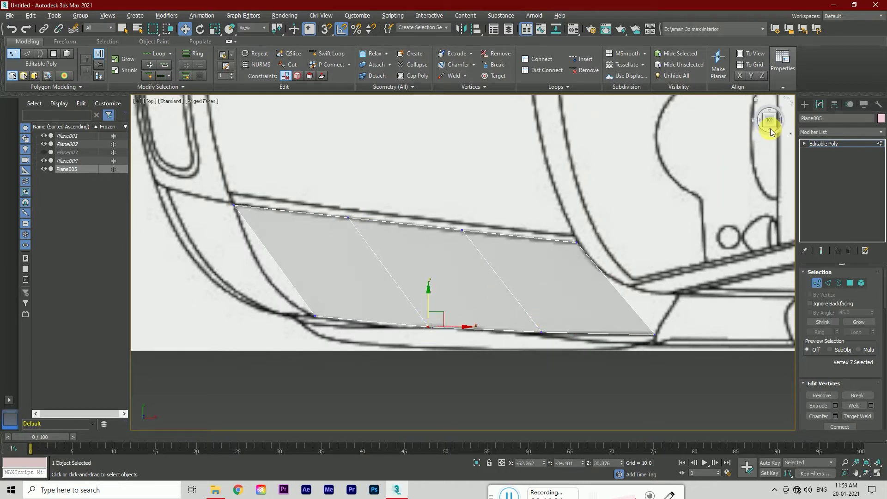
{"action": "key", "text": "f"}
{"action": "left_click", "coordinate": [396, 134], "text": "ctrl"}
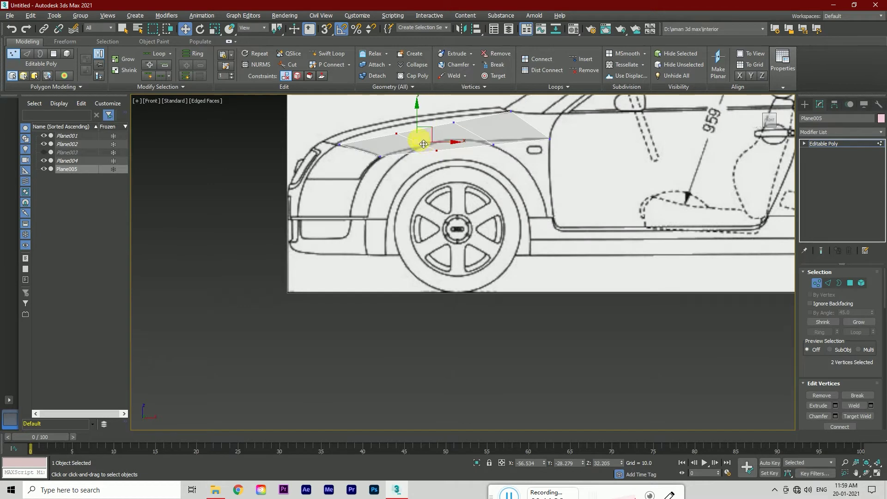
{"action": "scroll", "coordinate": [415, 135], "scroll_direction": "up", "scroll_amount": 2}
{"action": "left_click_drag", "start_coordinate": [416, 119], "coordinate": [413, 110]}
Lift the next cross edge's vertices along the fender curve and check the right corner
{"action": "scroll", "coordinate": [402, 171], "scroll_direction": "up", "scroll_amount": 2}
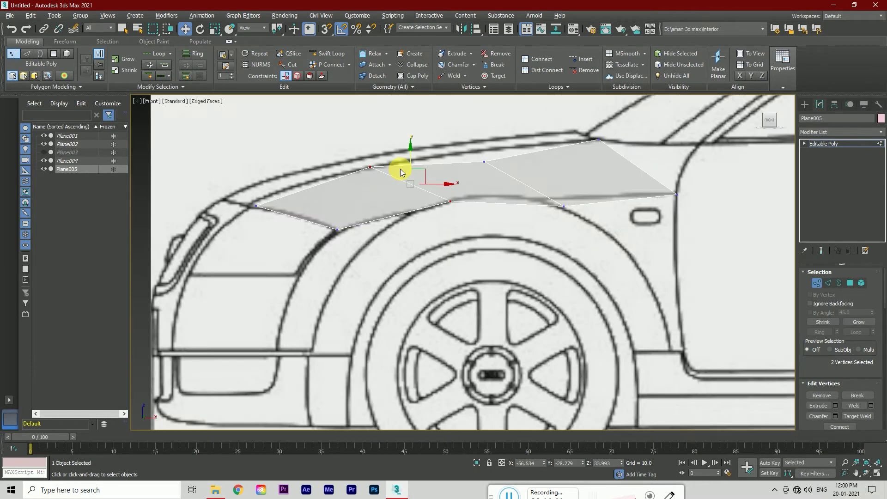
{"action": "scroll", "coordinate": [410, 166], "scroll_direction": "up", "scroll_amount": 2}
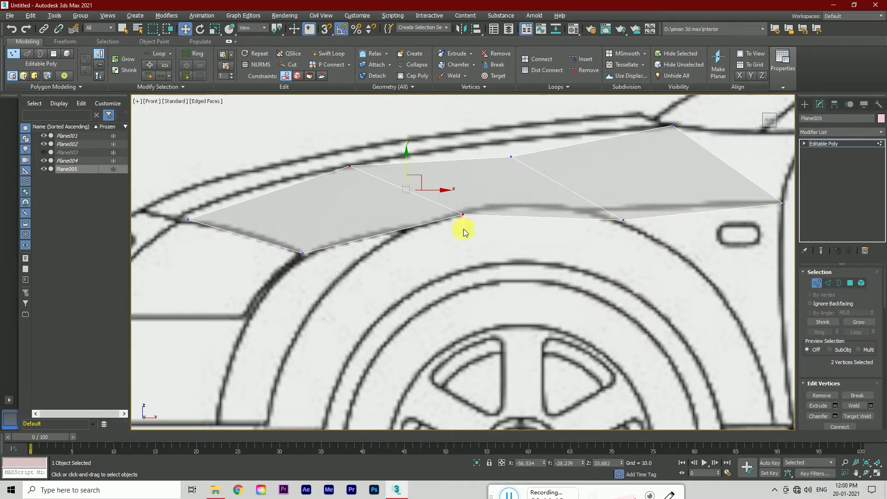
{"action": "left_click_drag", "start_coordinate": [463, 215], "coordinate": [462, 211]}
{"action": "left_click_drag", "start_coordinate": [628, 242], "coordinate": [627, 238]}
{"action": "left_click_drag", "start_coordinate": [568, 172], "coordinate": [568, 157]}
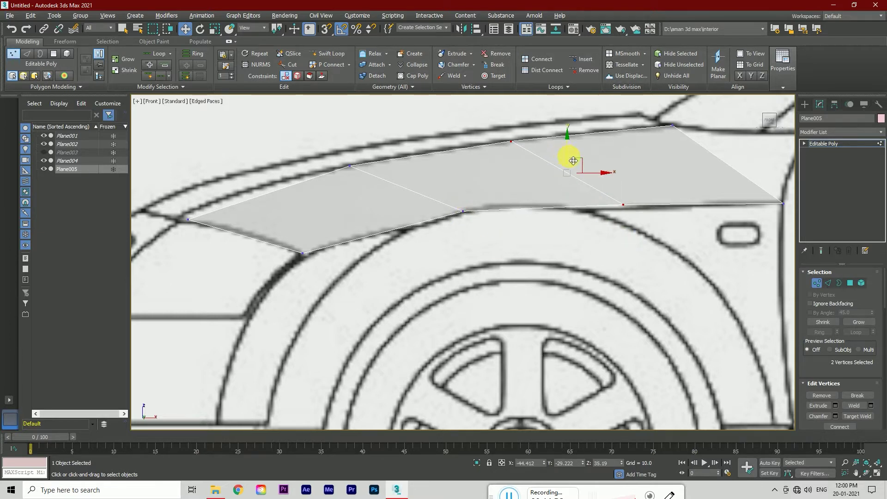
{"action": "scroll", "coordinate": [614, 198], "scroll_direction": "up", "scroll_amount": 4}
{"action": "scroll", "coordinate": [621, 179], "scroll_direction": "down", "scroll_amount": 4}
{"action": "left_click", "coordinate": [728, 224]}
{"action": "scroll", "coordinate": [730, 222], "scroll_direction": "up", "scroll_amount": 4}
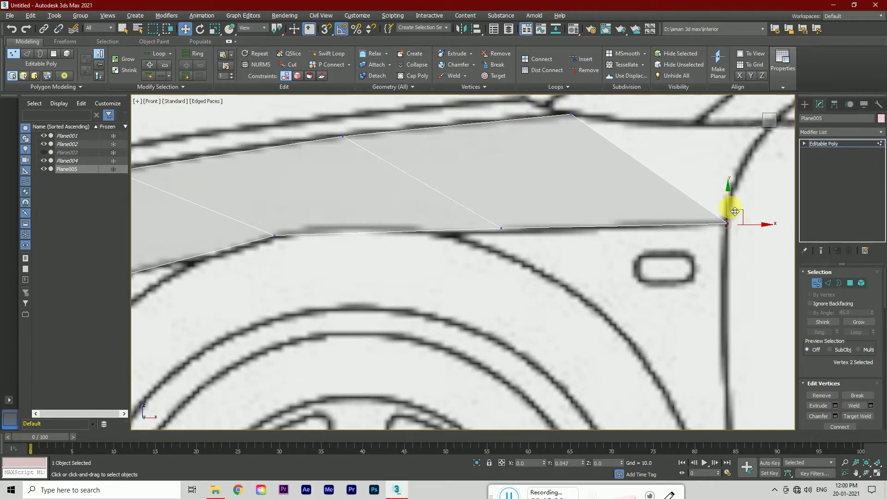
{"action": "scroll", "coordinate": [671, 264], "scroll_direction": "down", "scroll_amount": 3}
{"action": "key", "text": "t"}
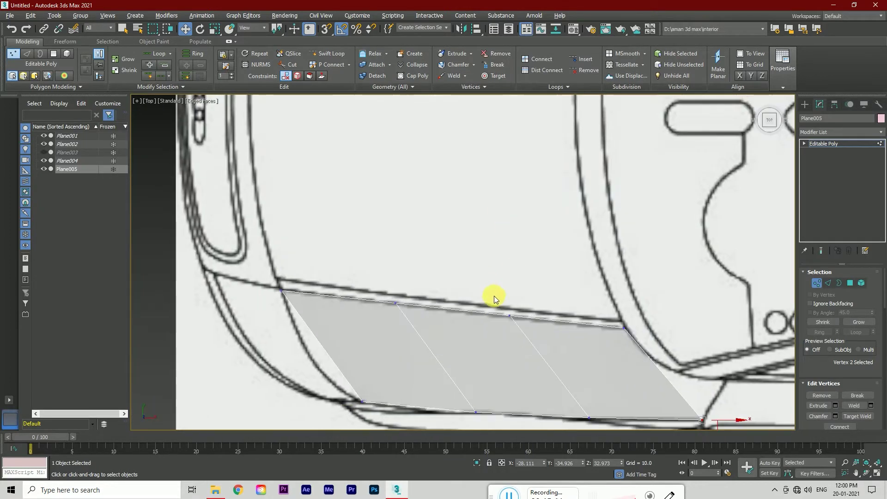
{"action": "scroll", "coordinate": [387, 290], "scroll_direction": "up", "scroll_amount": 2}
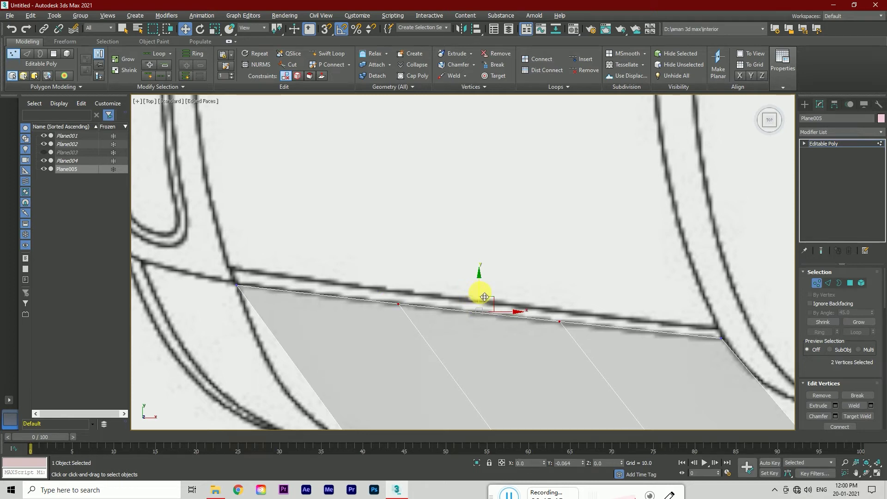
{"action": "scroll", "coordinate": [503, 250], "scroll_direction": "down", "scroll_amount": 3}
Connect two edges with one middle cross edge and raise it to the fender arc
{"action": "key", "text": "f"}
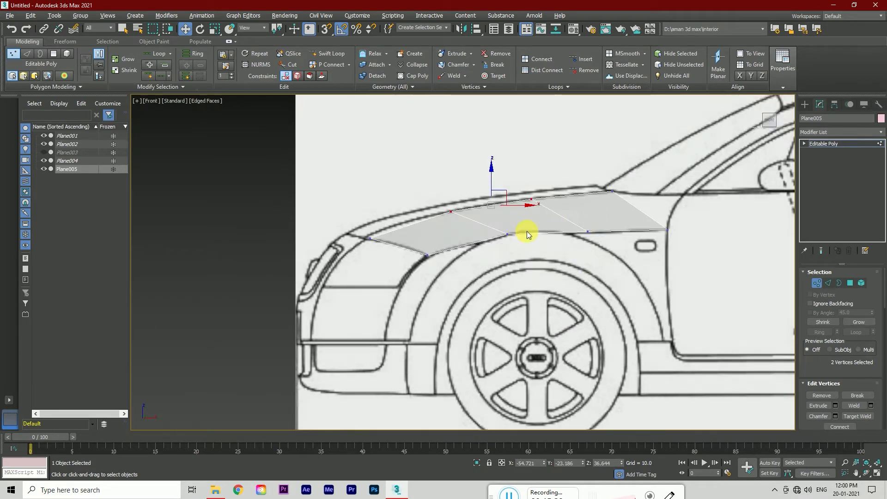
{"action": "left_click", "coordinate": [828, 283]}
{"action": "scroll", "coordinate": [528, 245], "scroll_direction": "up", "scroll_amount": 3}
{"action": "left_click", "coordinate": [511, 238], "text": "ctrl"}
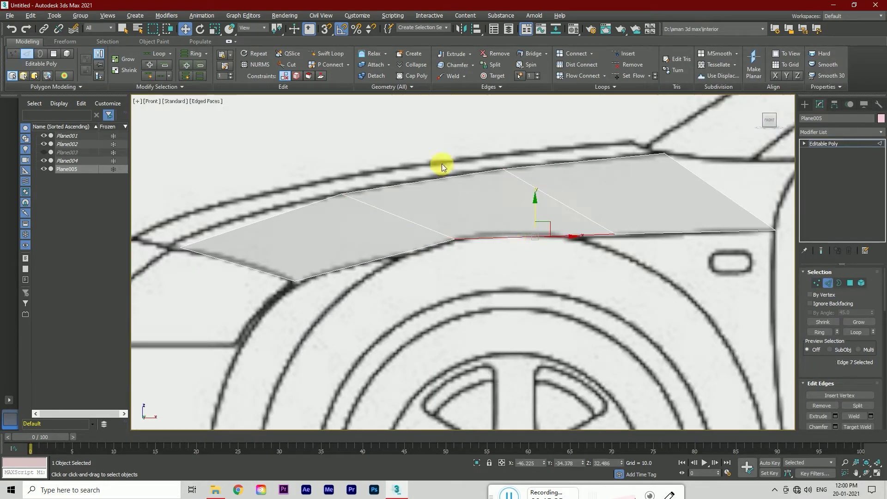
{"action": "scroll", "coordinate": [827, 353], "scroll_direction": "down", "scroll_amount": 2}
{"action": "left_click", "coordinate": [871, 396]}
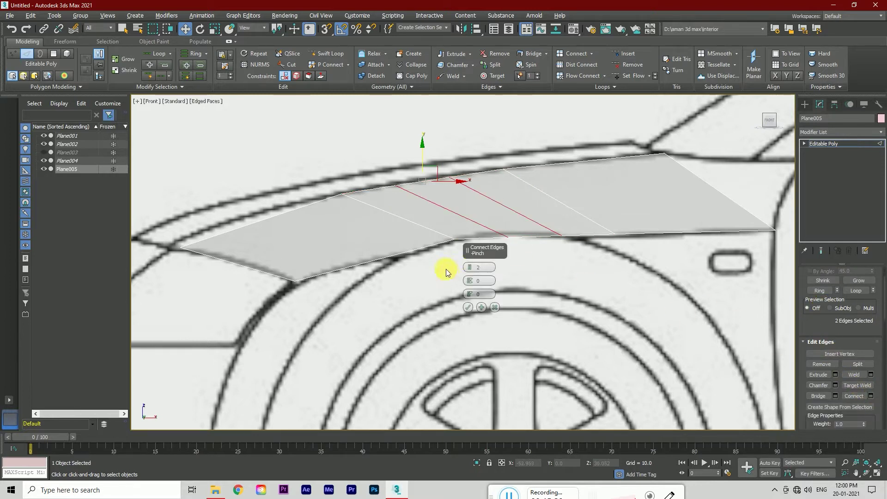
{"action": "scroll", "coordinate": [473, 252], "scroll_direction": "up", "scroll_amount": 2}
{"action": "left_click", "coordinate": [467, 308]}
{"action": "left_click_drag", "start_coordinate": [488, 179], "coordinate": [488, 179]}
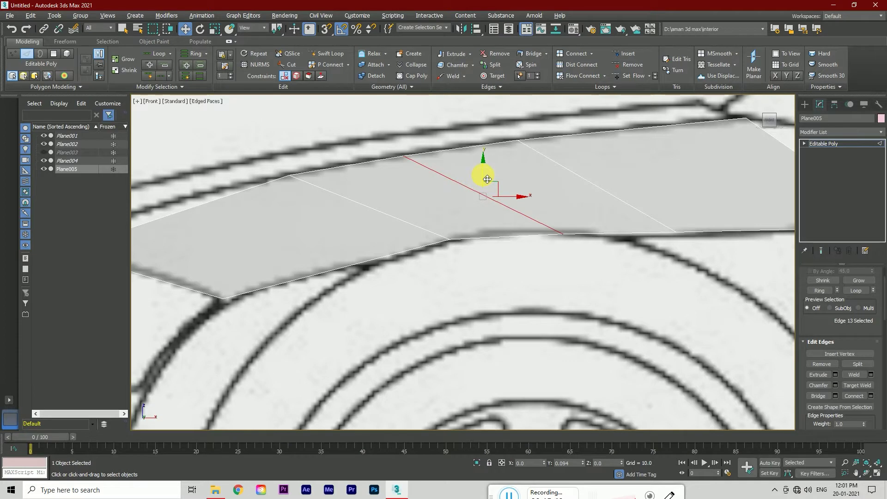
Go to Vertex level and select the vertex on the new middle edge
{"action": "scroll", "coordinate": [481, 180], "scroll_direction": "down", "scroll_amount": 1}
{"action": "left_click", "coordinate": [804, 145]}
{"action": "left_click", "coordinate": [821, 152]}
{"action": "scroll", "coordinate": [527, 212], "scroll_direction": "up", "scroll_amount": 1}
{"action": "mouse_move", "coordinate": [548, 238]}
{"action": "left_mouse_down"}
{"action": "mouse_move", "coordinate": [525, 214]}
{"action": "mouse_move", "coordinate": [542, 193]}
{"action": "left_mouse_up"}
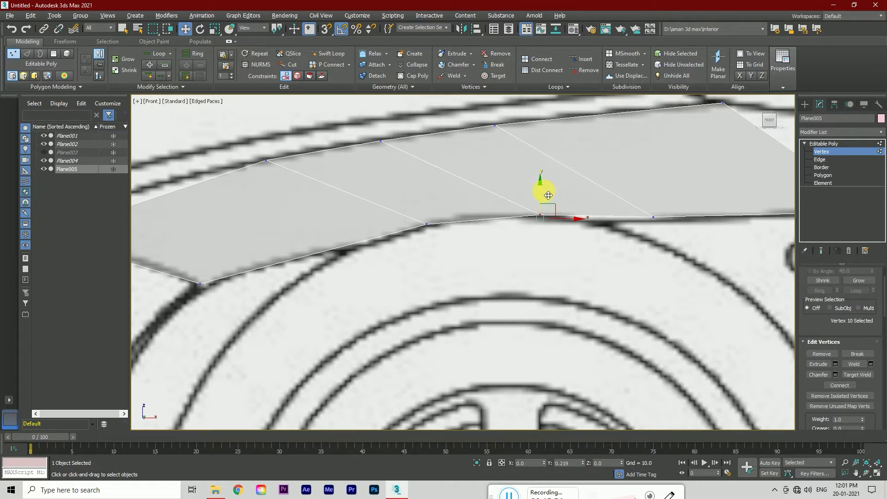
{"action": "scroll", "coordinate": [574, 244], "scroll_direction": "down", "scroll_amount": 3}
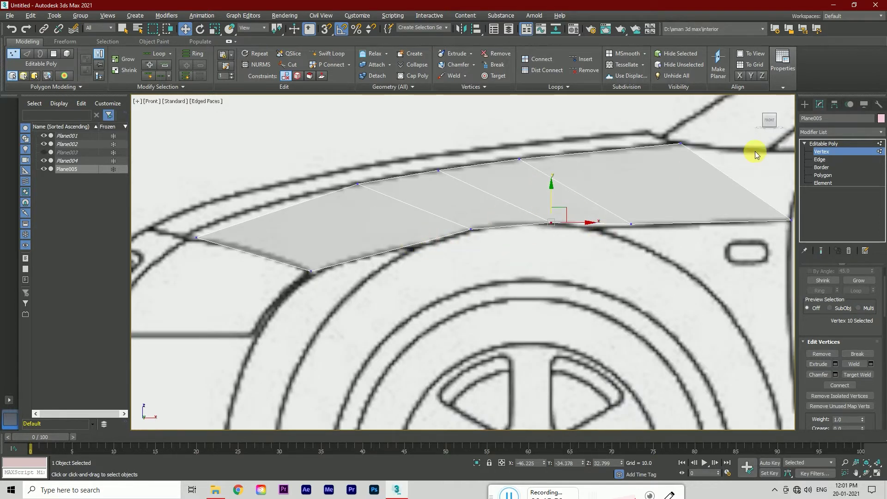
{"action": "left_click", "coordinate": [769, 110]}
{"action": "scroll", "coordinate": [583, 323], "scroll_direction": "up", "scroll_amount": 3}
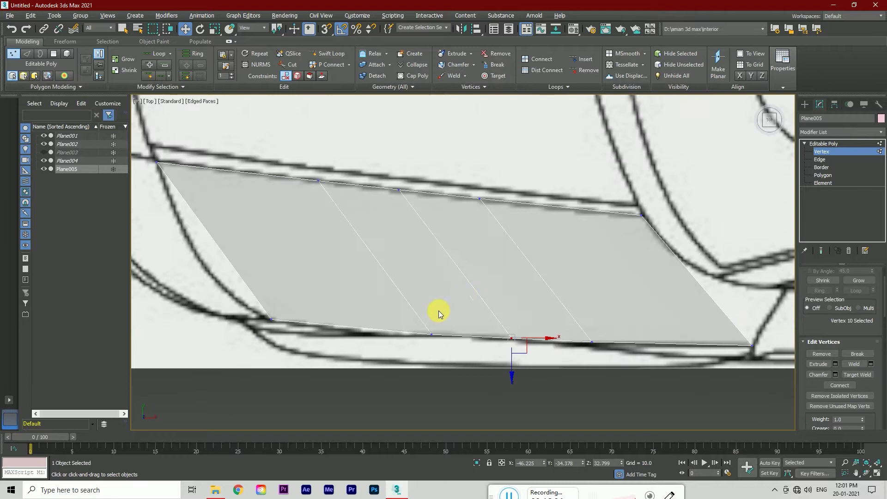
{"action": "scroll", "coordinate": [343, 245], "scroll_direction": "down", "scroll_amount": 3}
{"action": "left_click", "coordinate": [763, 119]}
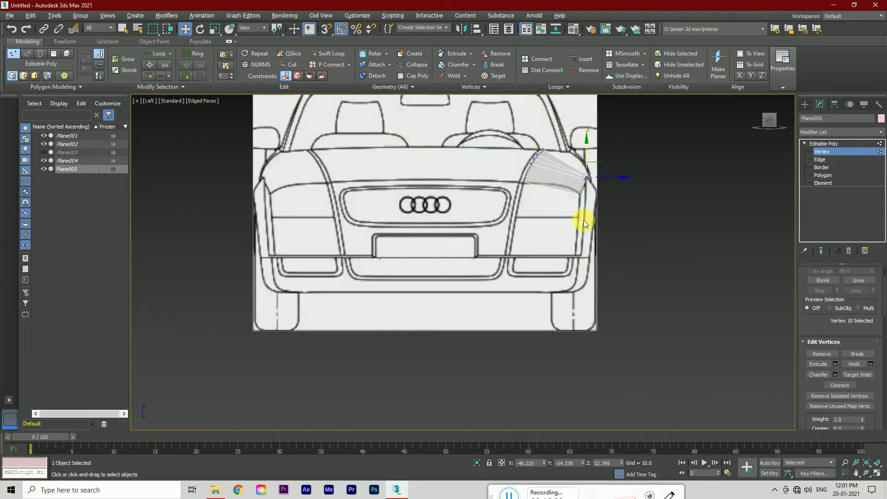
{"action": "scroll", "coordinate": [597, 189], "scroll_direction": "up", "scroll_amount": 4}
{"action": "scroll", "coordinate": [600, 184], "scroll_direction": "down", "scroll_amount": 1}
{"action": "scroll", "coordinate": [600, 183], "scroll_direction": "down", "scroll_amount": 1}
{"action": "scroll", "coordinate": [601, 183], "scroll_direction": "down", "scroll_amount": 1}
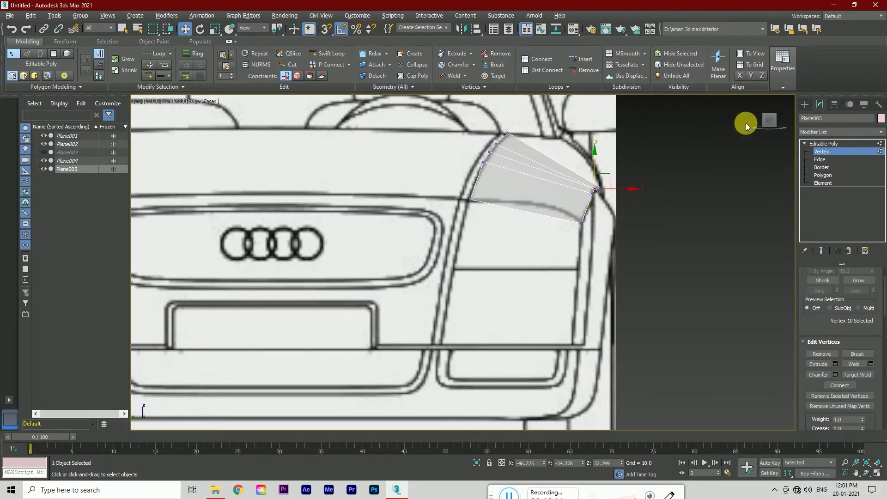
{"action": "left_click", "coordinate": [758, 121]}
{"action": "scroll", "coordinate": [642, 168], "scroll_direction": "up", "scroll_amount": 3}
{"action": "scroll", "coordinate": [592, 200], "scroll_direction": "up", "scroll_amount": 2}
{"action": "left_click", "coordinate": [613, 188]}
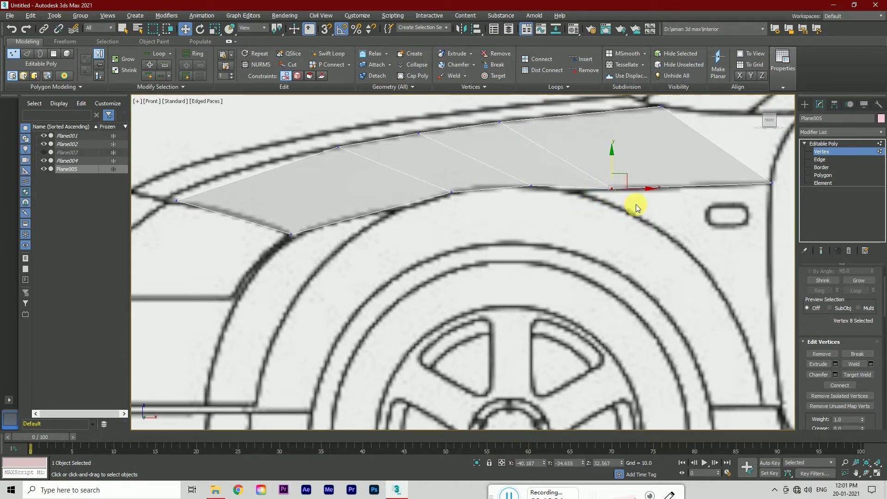
In Top view, connect the top and bottom edges of two hood strips with 1 segment
{"action": "left_click", "coordinate": [769, 116]}
{"action": "key", "text": "2"}
{"action": "key", "text": "t"}
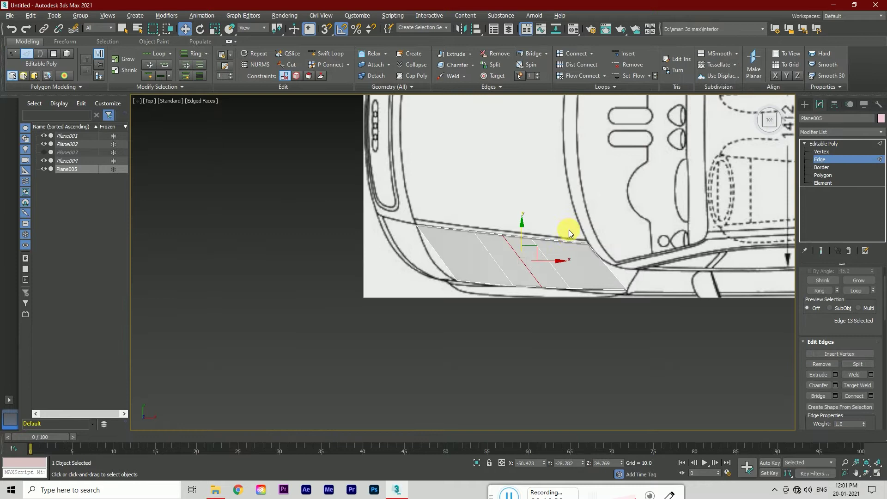
{"action": "scroll", "coordinate": [573, 259], "scroll_direction": "up", "scroll_amount": 3}
{"action": "left_click", "coordinate": [354, 203], "text": "ctrl"}
{"action": "left_click", "coordinate": [382, 307], "text": "ctrl"}
{"action": "scroll", "coordinate": [454, 240], "scroll_direction": "down", "scroll_amount": 2}
{"action": "left_click", "coordinate": [871, 396]}
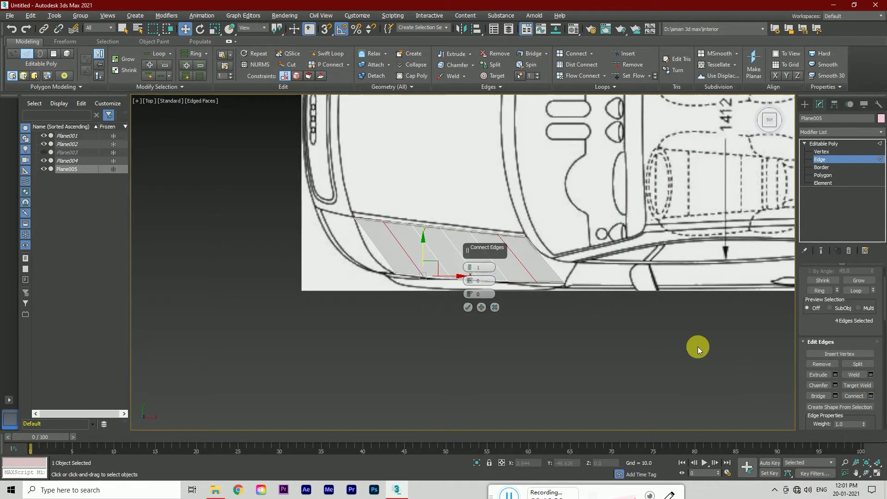
{"action": "scroll", "coordinate": [521, 254], "scroll_direction": "up", "scroll_amount": 1}
{"action": "scroll", "coordinate": [490, 278], "scroll_direction": "up", "scroll_amount": 1}
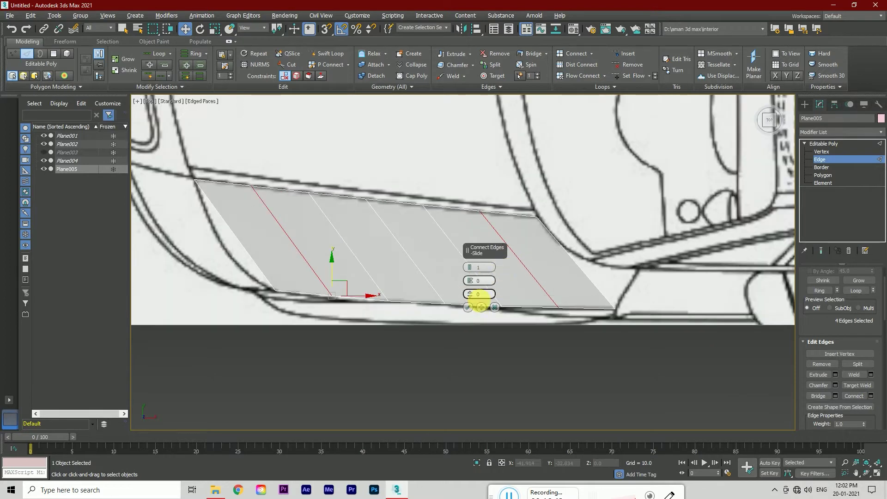
{"action": "left_click", "coordinate": [468, 307]}
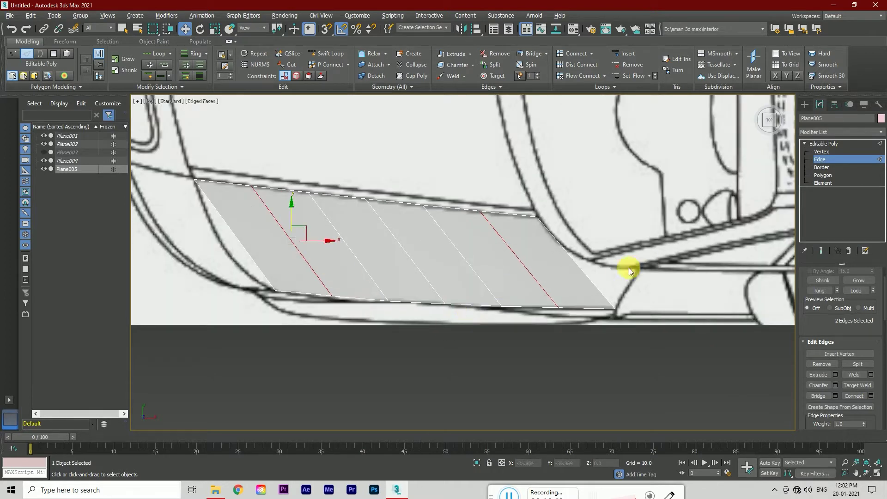
Switch to the Front view and zoom in on the fender plane
{"action": "left_click", "coordinate": [757, 124]}
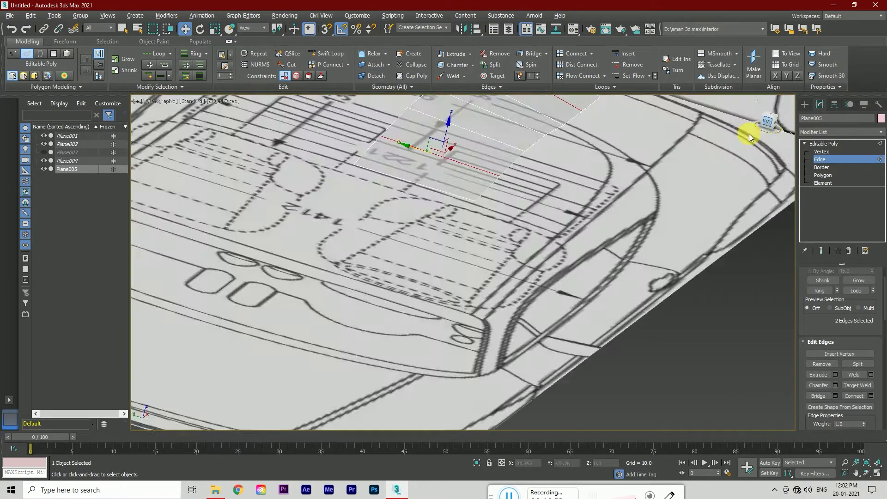
{"action": "left_click", "coordinate": [773, 119]}
{"action": "scroll", "coordinate": [506, 206], "scroll_direction": "up", "scroll_amount": 3}
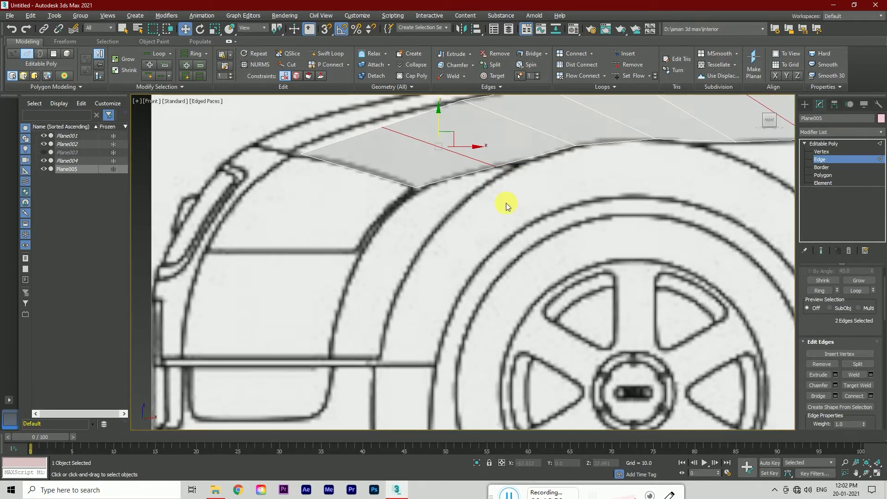
Align new cross-edge vertices to the fender: shift two left, lower one onto the line
{"action": "left_click", "coordinate": [821, 151]}
{"action": "left_click_drag", "start_coordinate": [359, 115], "coordinate": [400, 144]}
{"action": "scroll", "coordinate": [512, 187], "scroll_direction": "down", "scroll_amount": 3}
{"action": "scroll", "coordinate": [451, 220], "scroll_direction": "down", "scroll_amount": 2}
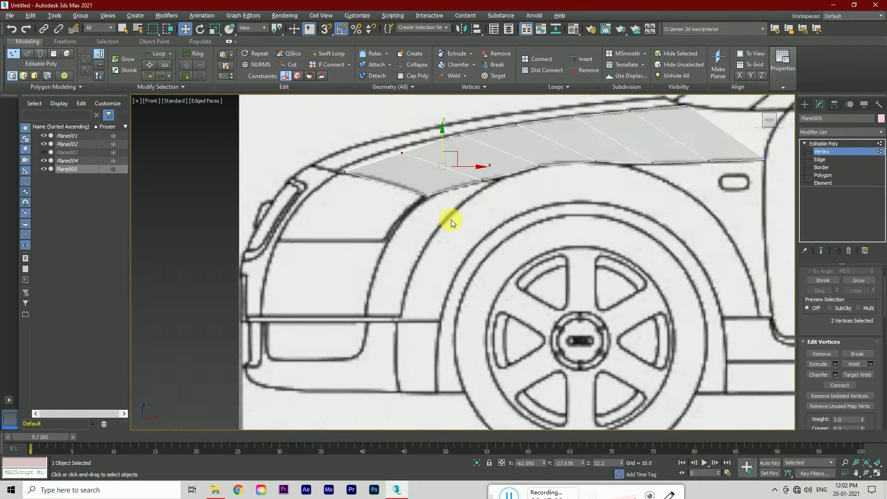
{"action": "scroll", "coordinate": [451, 220], "scroll_direction": "up", "scroll_amount": 5}
{"action": "left_click_drag", "start_coordinate": [442, 145], "coordinate": [431, 140]}
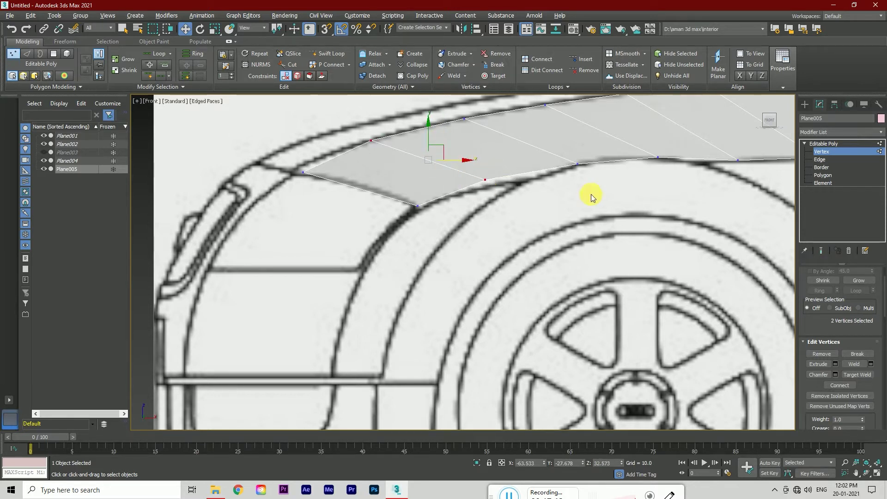
{"action": "left_click", "coordinate": [485, 180]}
{"action": "left_click_drag", "start_coordinate": [490, 166], "coordinate": [491, 169]}
Orbit, then frame the fender over the front wheel arch in the Front view
{"action": "left_click_drag", "start_coordinate": [769, 130], "coordinate": [506, 215]}
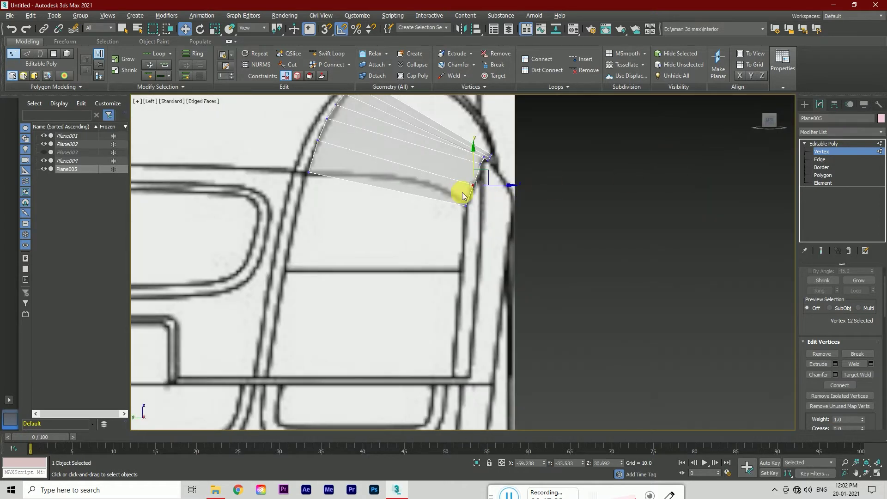
{"action": "scroll", "coordinate": [538, 182], "scroll_direction": "up", "scroll_amount": 3}
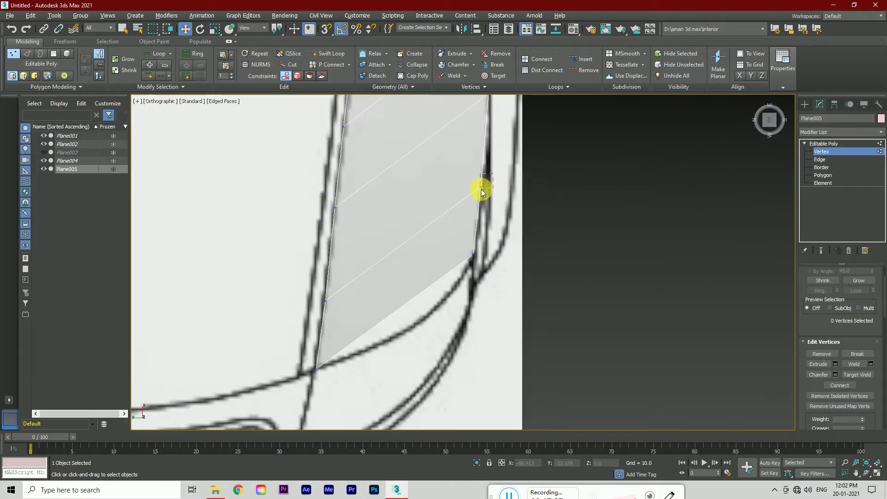
{"action": "scroll", "coordinate": [499, 196], "scroll_direction": "down", "scroll_amount": 5}
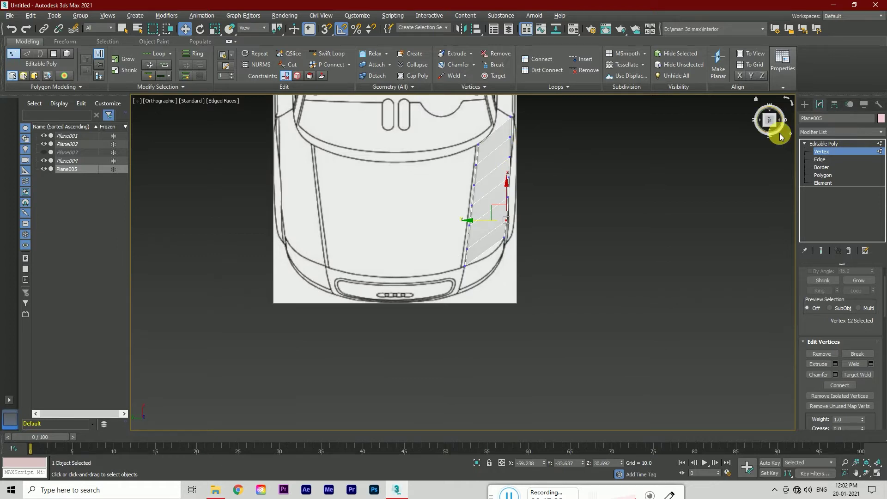
{"action": "left_click", "coordinate": [770, 119]}
{"action": "scroll", "coordinate": [686, 167], "scroll_direction": "up", "scroll_amount": 3}
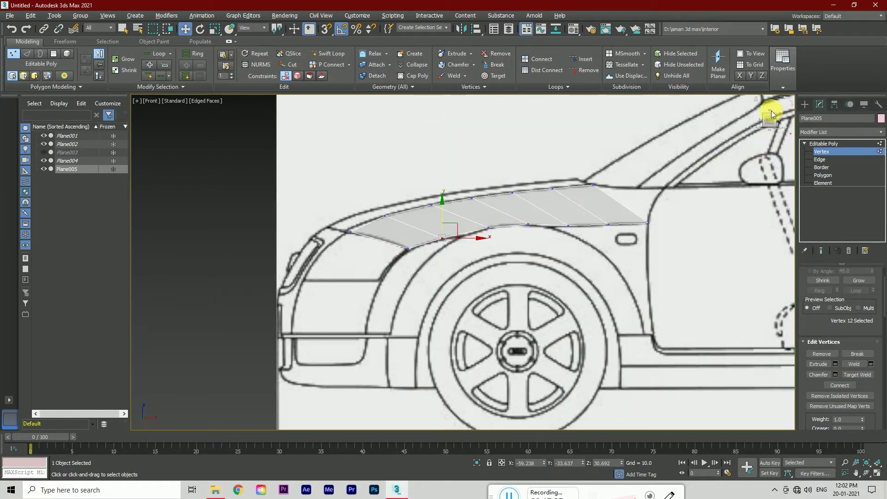
{"action": "left_click", "coordinate": [771, 114]}
{"action": "left_click", "coordinate": [769, 123]}
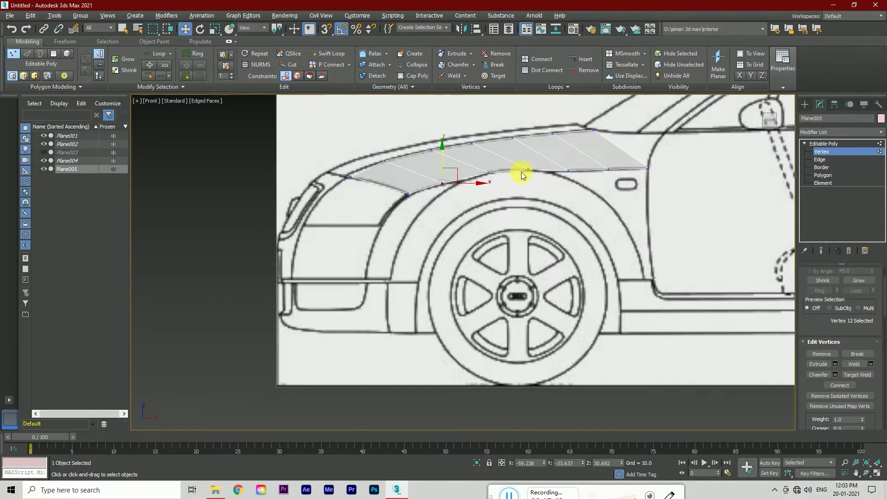
{"action": "scroll", "coordinate": [521, 172], "scroll_direction": "up", "scroll_amount": 2}
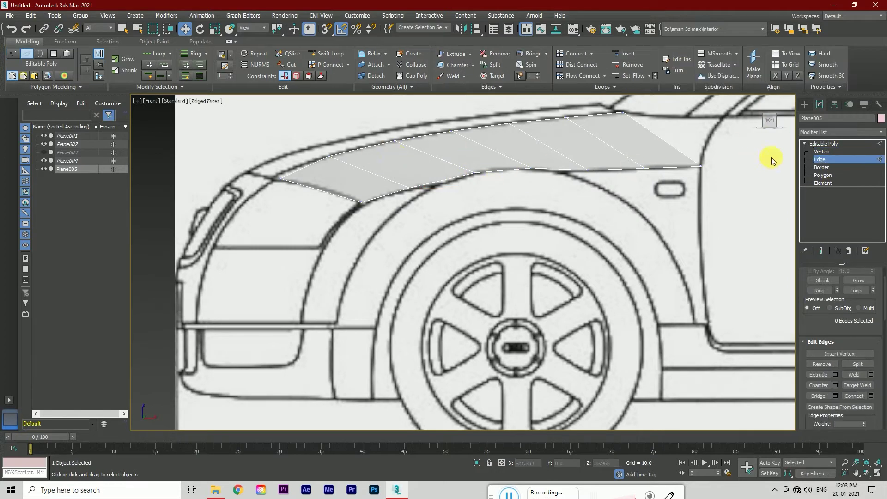
In Front view, slide two upper vertices left and one lower vertex right along their edges
{"action": "left_click", "coordinate": [395, 140]}
{"action": "left_click", "coordinate": [471, 178], "text": "ctrl"}
{"action": "scroll", "coordinate": [847, 380], "scroll_direction": "down", "scroll_amount": 3}
{"action": "scroll", "coordinate": [845, 351], "scroll_direction": "down", "scroll_amount": 2}
{"action": "left_click_drag", "start_coordinate": [472, 158], "coordinate": [436, 164]}
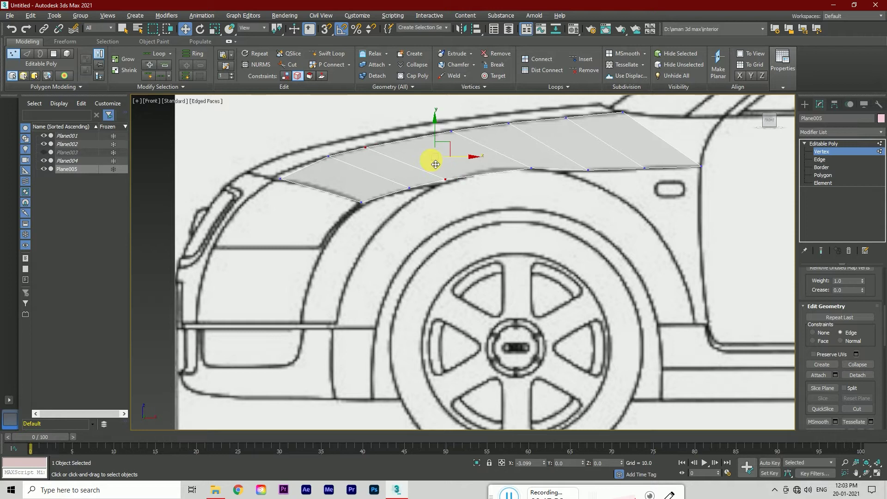
{"action": "scroll", "coordinate": [467, 184], "scroll_direction": "up", "scroll_amount": 2}
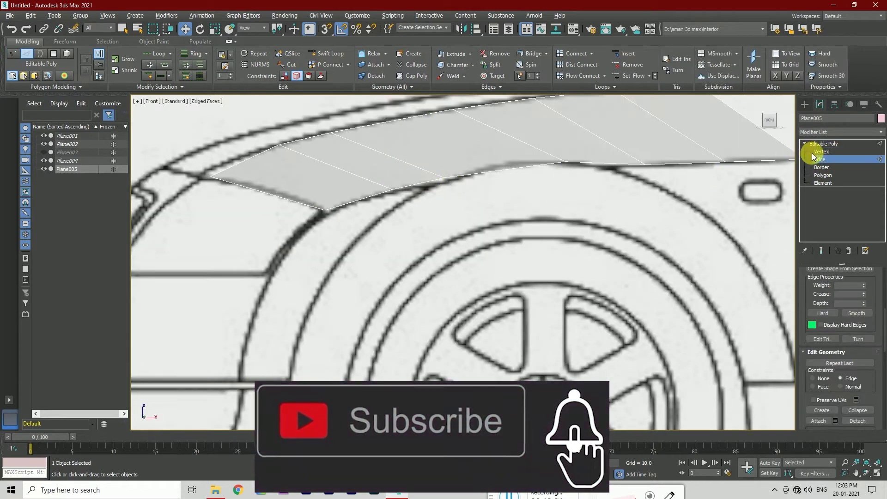
{"action": "left_click", "coordinate": [443, 180]}
{"action": "left_click_drag", "start_coordinate": [451, 187], "coordinate": [452, 187]}
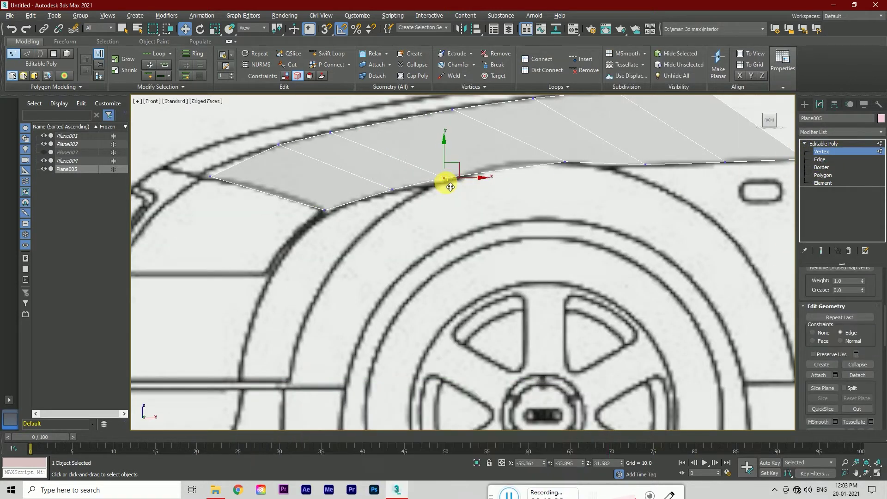
In Top view, slide two panel vertices left along their edges to follow the hood outline
{"action": "left_click", "coordinate": [824, 333]}
{"action": "scroll", "coordinate": [536, 275], "scroll_direction": "up", "scroll_amount": 1}
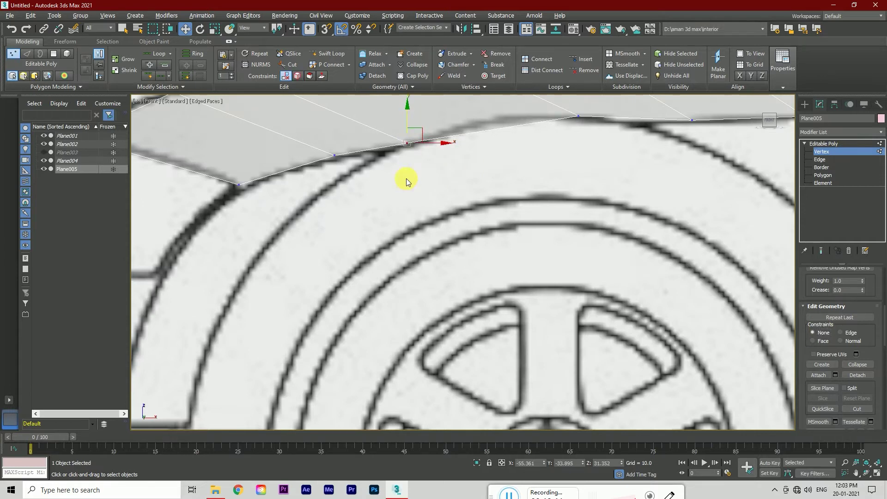
{"action": "scroll", "coordinate": [406, 179], "scroll_direction": "down", "scroll_amount": 3}
{"action": "scroll", "coordinate": [487, 199], "scroll_direction": "up", "scroll_amount": 1}
{"action": "left_click", "coordinate": [769, 111]}
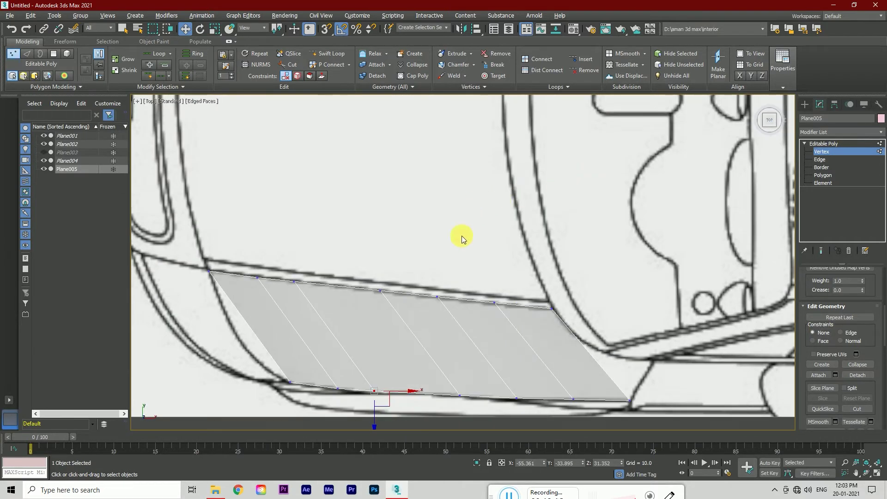
{"action": "left_click", "coordinate": [847, 335]}
{"action": "left_click_drag", "start_coordinate": [472, 355], "coordinate": [471, 356]}
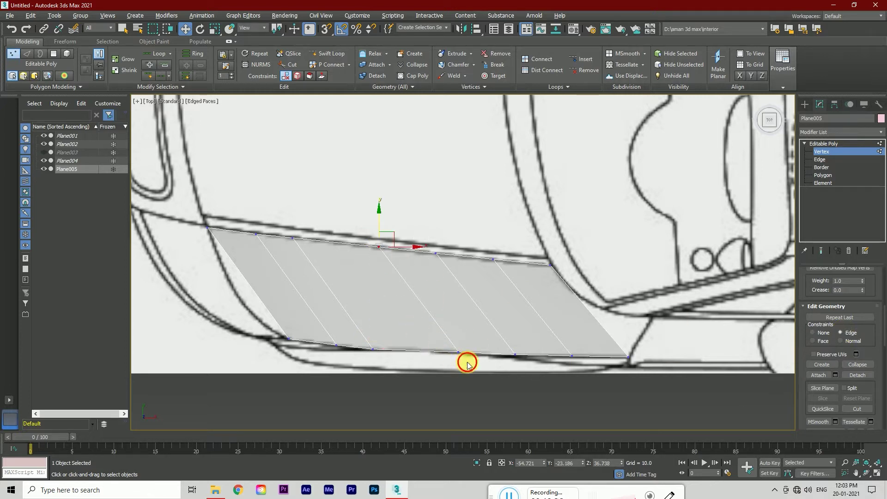
{"action": "left_click_drag", "start_coordinate": [456, 298], "coordinate": [422, 306]}
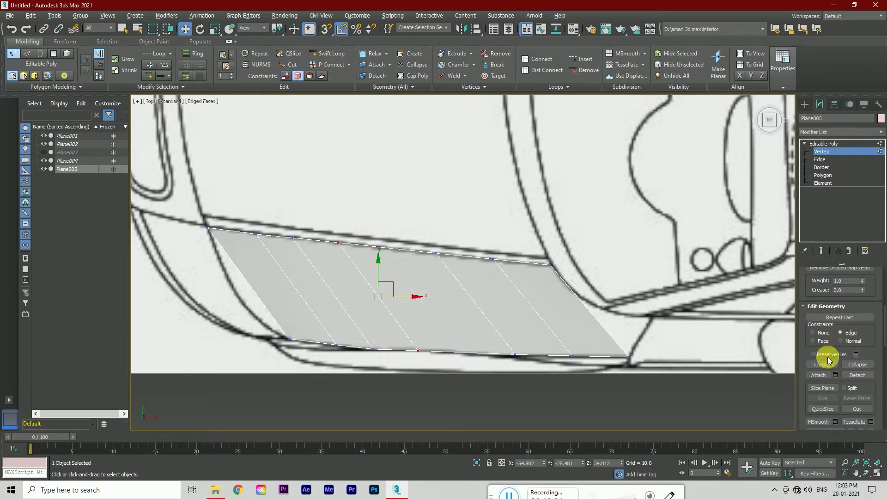
{"action": "left_click", "coordinate": [435, 377]}
Raise a lower fender vertex onto the blueprint line, then adjust it and an upper vertex in Top view
{"action": "left_click", "coordinate": [770, 134]}
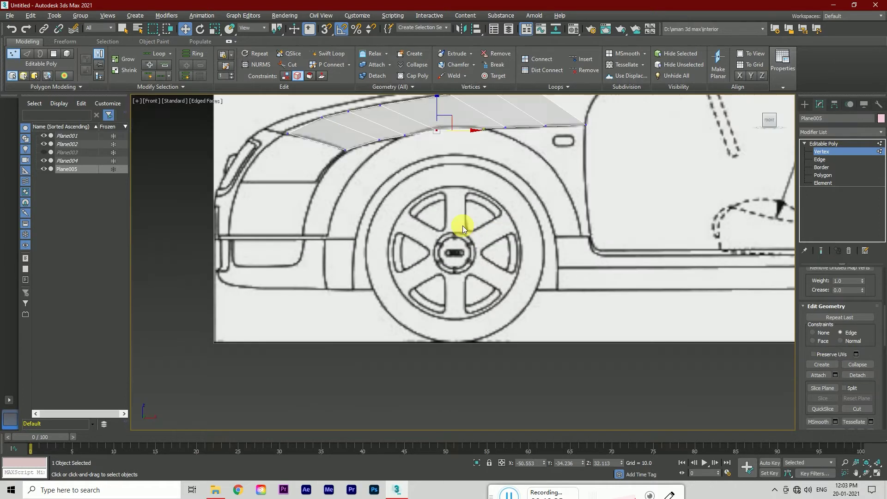
{"action": "scroll", "coordinate": [457, 224], "scroll_direction": "up", "scroll_amount": 3}
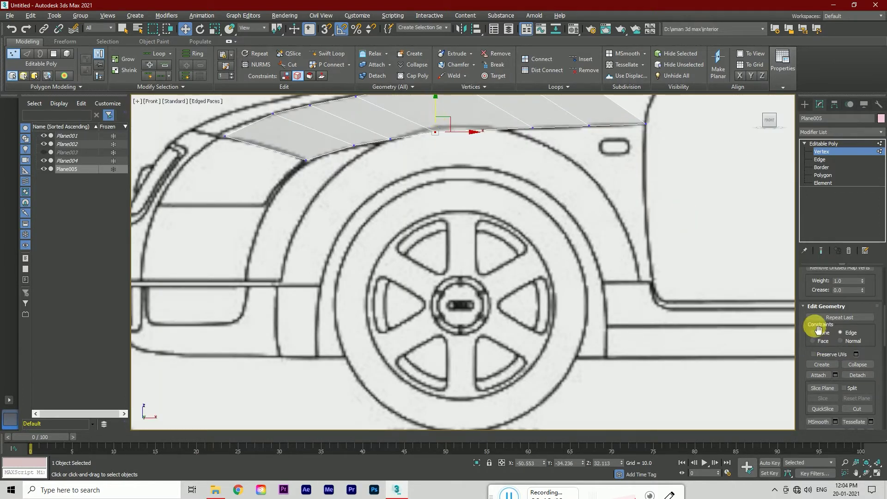
{"action": "left_click", "coordinate": [813, 333]}
{"action": "scroll", "coordinate": [460, 301], "scroll_direction": "down", "scroll_amount": 3}
{"action": "scroll", "coordinate": [439, 192], "scroll_direction": "up", "scroll_amount": 3}
{"action": "left_click_drag", "start_coordinate": [439, 192], "coordinate": [433, 185]}
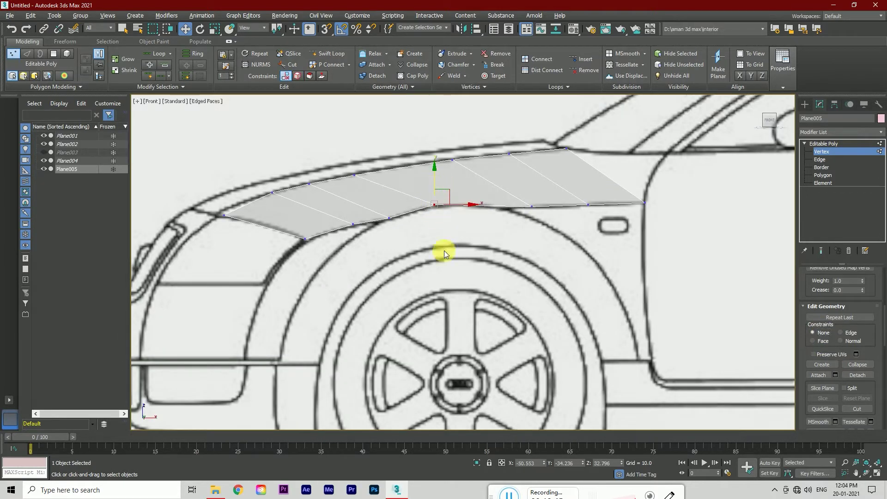
{"action": "left_click", "coordinate": [453, 160], "text": "ctrl"}
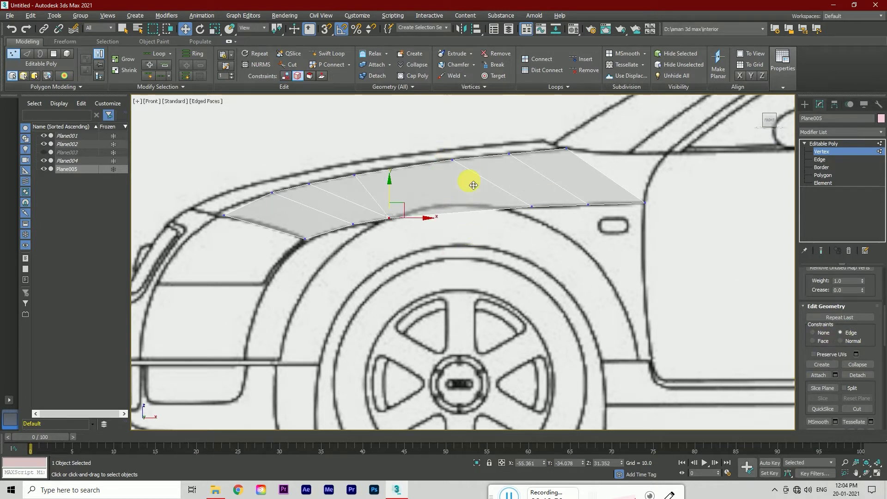
{"action": "key", "text": "t"}
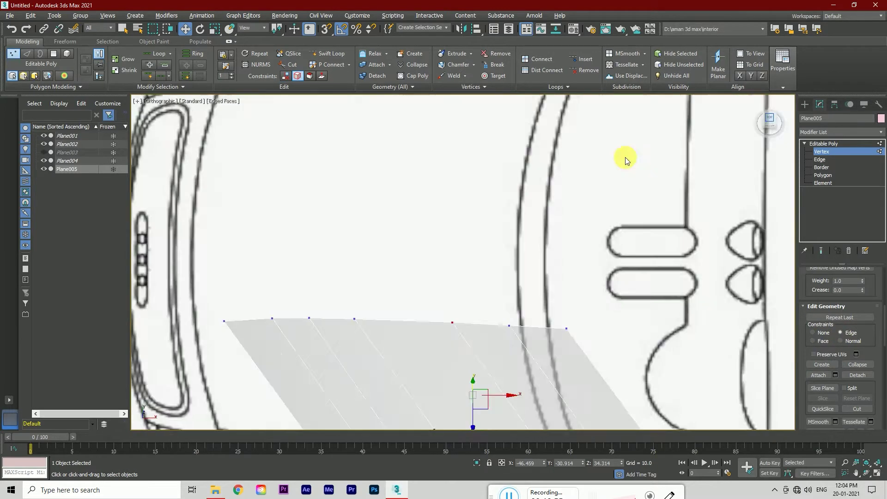
{"action": "left_click_drag", "start_coordinate": [477, 329], "coordinate": [409, 372]}
{"action": "left_click_drag", "start_coordinate": [488, 313], "coordinate": [471, 313]}
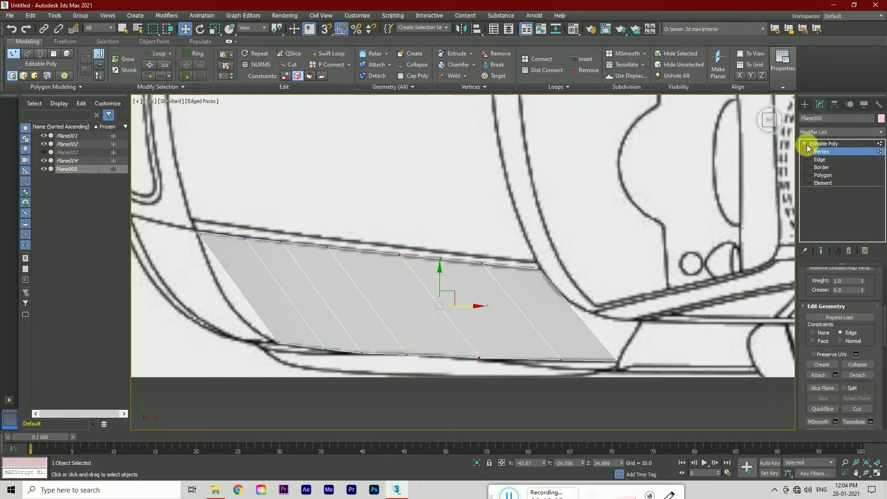
In Front view, raise a top-edge fender vertex slightly onto the curve with Constraints set to None
{"action": "key", "text": "f"}
{"action": "scroll", "coordinate": [465, 167], "scroll_direction": "up", "scroll_amount": 5}
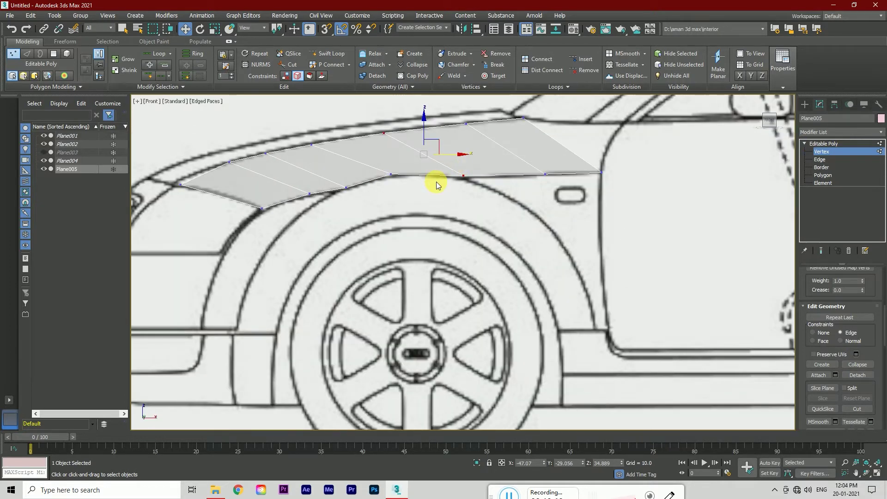
{"action": "left_click", "coordinate": [812, 333]}
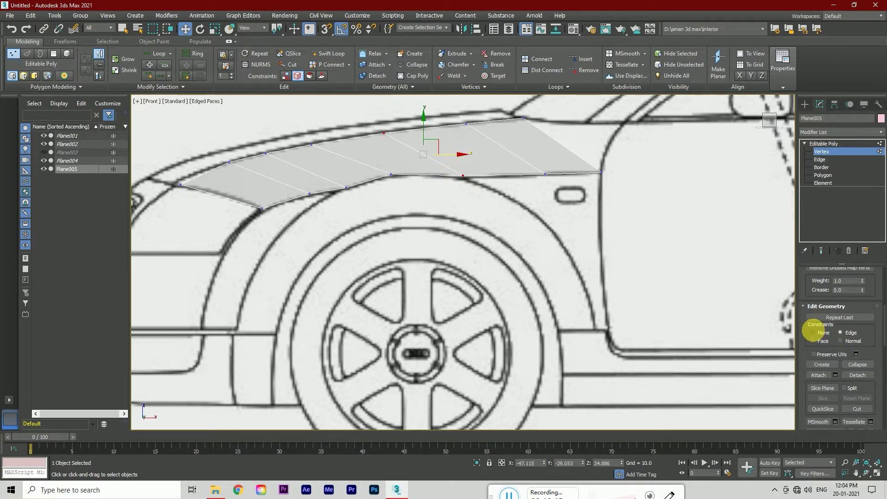
{"action": "scroll", "coordinate": [463, 190], "scroll_direction": "up", "scroll_amount": 3}
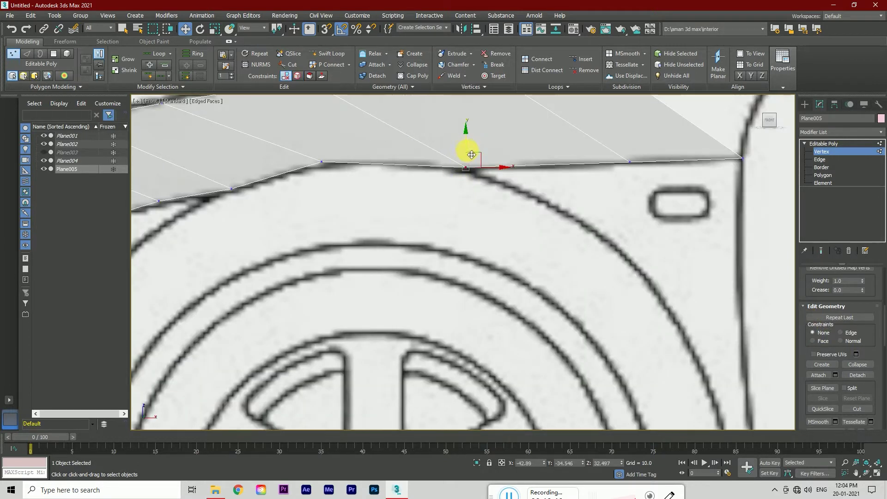
{"action": "scroll", "coordinate": [494, 247], "scroll_direction": "down", "scroll_amount": 3}
{"action": "left_click", "coordinate": [841, 333]}
{"action": "left_click", "coordinate": [411, 202]}
{"action": "left_click", "coordinate": [332, 172], "text": "ctrl"}
{"action": "left_click", "coordinate": [331, 172]}
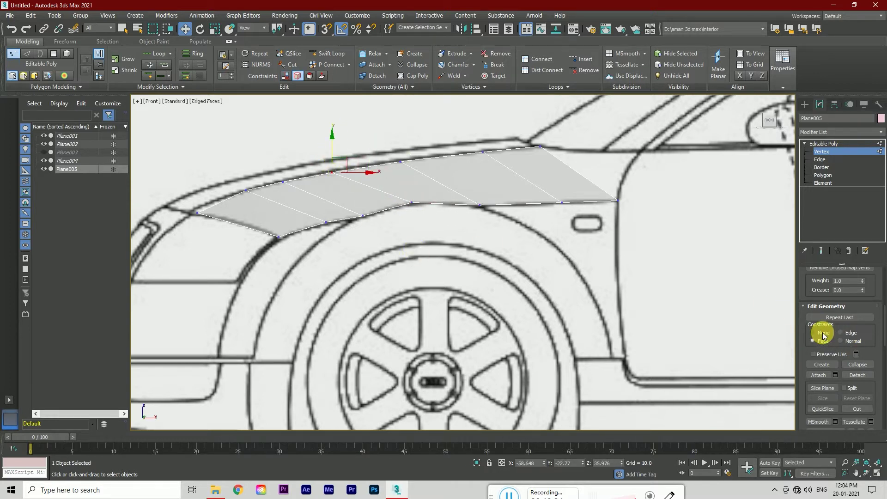
{"action": "left_click", "coordinate": [822, 332]}
{"action": "scroll", "coordinate": [329, 174], "scroll_direction": "up", "scroll_amount": 2}
{"action": "left_click", "coordinate": [429, 156]}
{"action": "left_click_drag", "start_coordinate": [428, 146], "coordinate": [433, 143]}
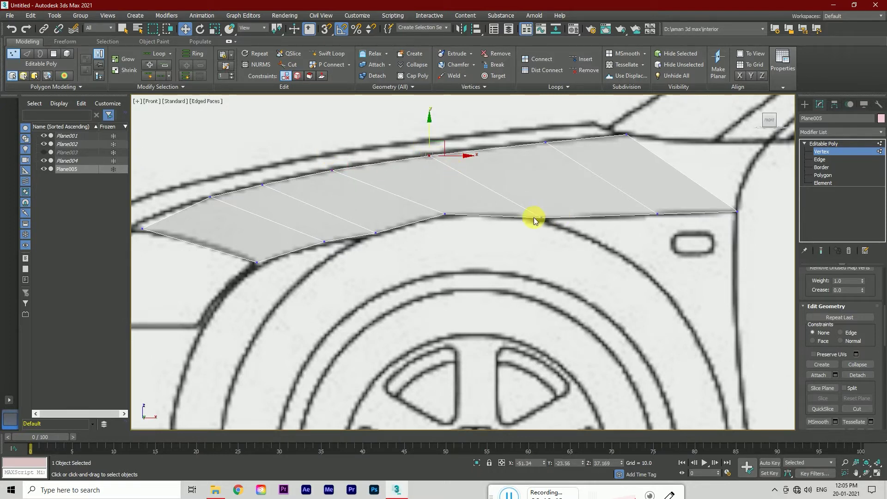
Select a vertex on the panel's lower edge in Top view
{"action": "left_click", "coordinate": [770, 115]}
{"action": "scroll", "coordinate": [494, 377], "scroll_direction": "down", "scroll_amount": 5}
{"action": "scroll", "coordinate": [530, 350], "scroll_direction": "up", "scroll_amount": 5}
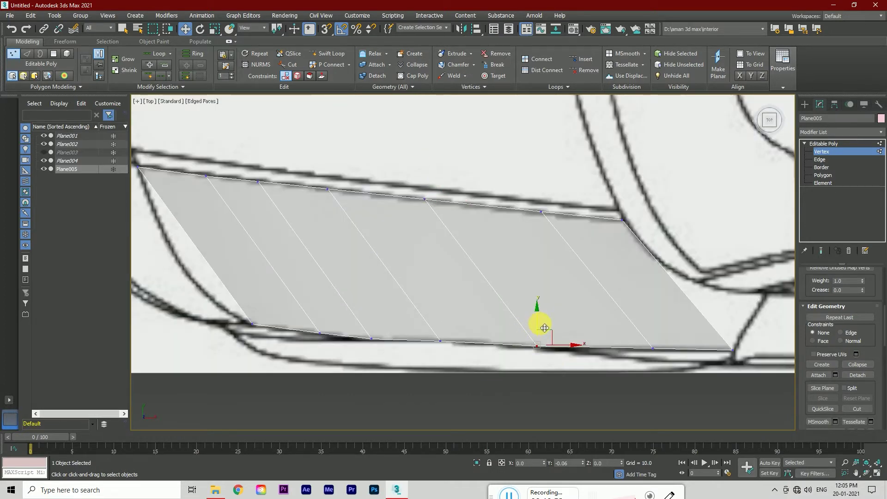
{"action": "left_click", "coordinate": [443, 339]}
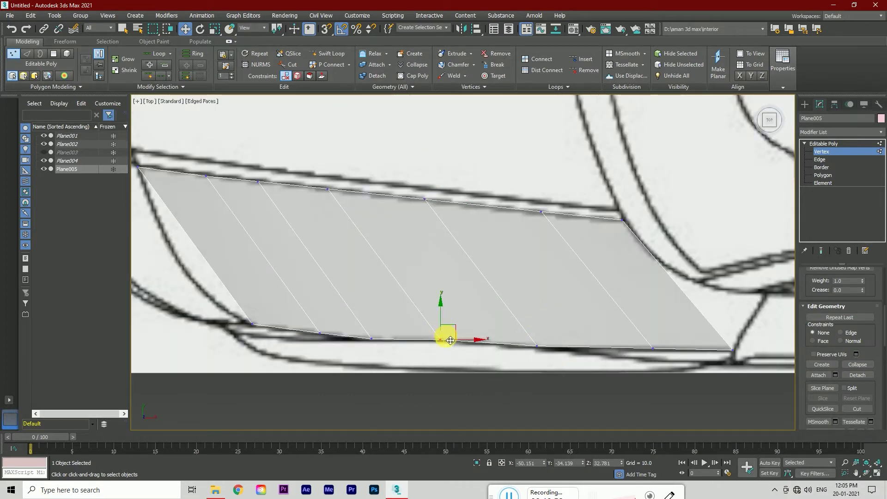
{"action": "scroll", "coordinate": [444, 335], "scroll_direction": "down", "scroll_amount": 2}
{"action": "left_click", "coordinate": [770, 130]}
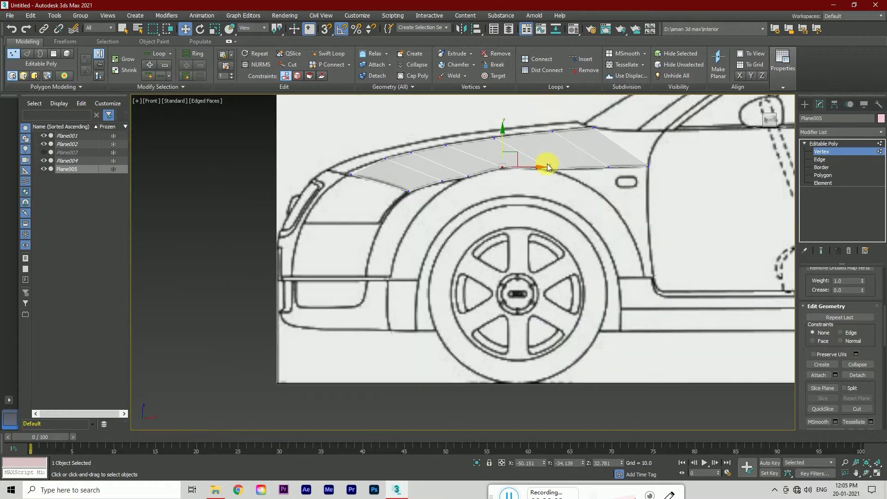
Connect a ring of edges to add a lengthwise edge loop through the panel strips
{"action": "key", "text": "2"}
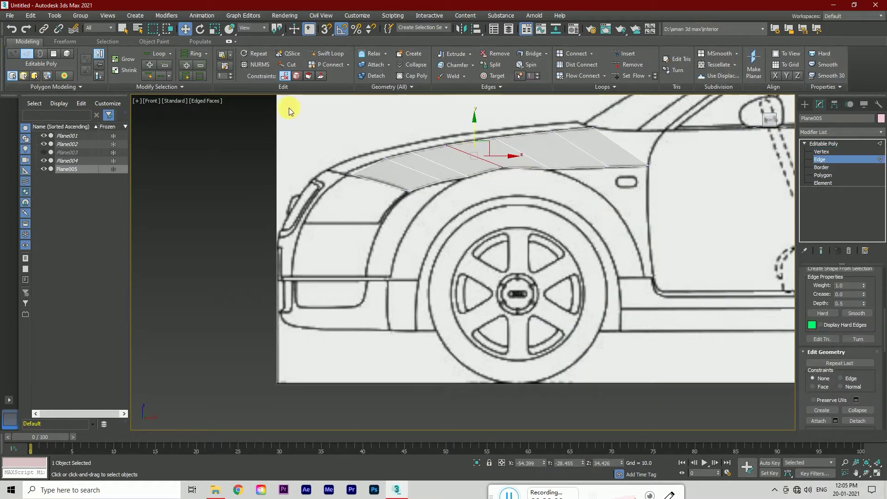
{"action": "left_click", "coordinate": [192, 56]}
{"action": "scroll", "coordinate": [856, 393], "scroll_direction": "down", "scroll_amount": 3}
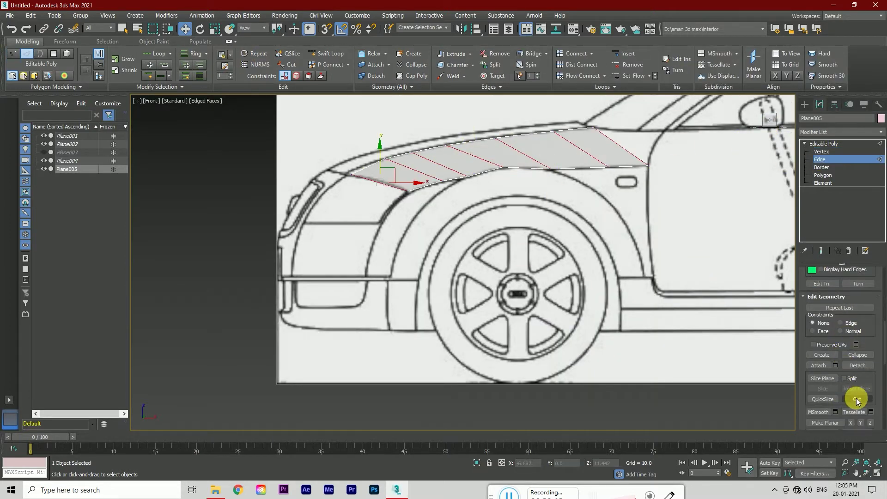
{"action": "scroll", "coordinate": [857, 372], "scroll_direction": "up", "scroll_amount": 2}
{"action": "scroll", "coordinate": [858, 351], "scroll_direction": "up", "scroll_amount": 2}
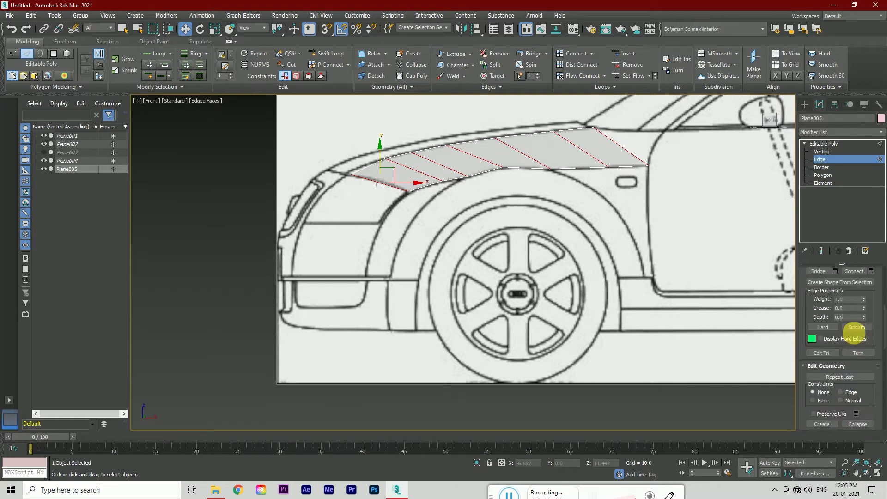
{"action": "left_click", "coordinate": [871, 285]}
{"action": "left_click", "coordinate": [468, 307]}
In the Left view, move the new edge up and left toward the fender crown
{"action": "left_click", "coordinate": [754, 116]}
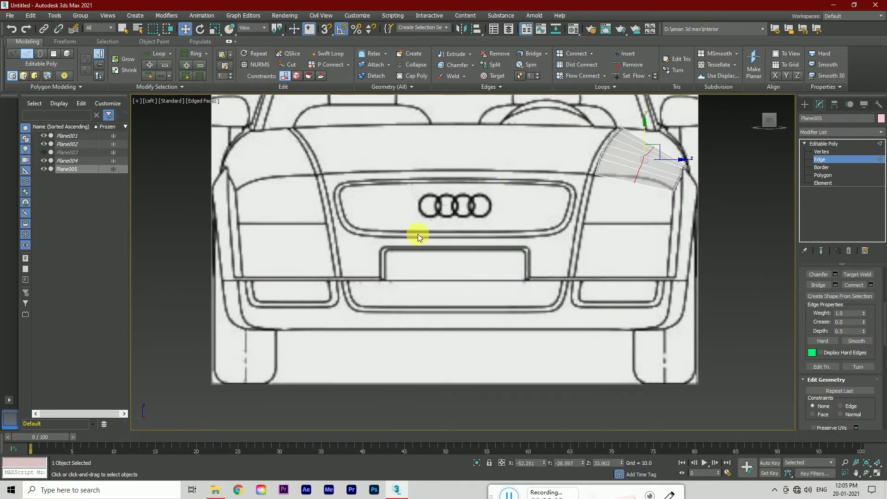
{"action": "left_click", "coordinate": [766, 112]}
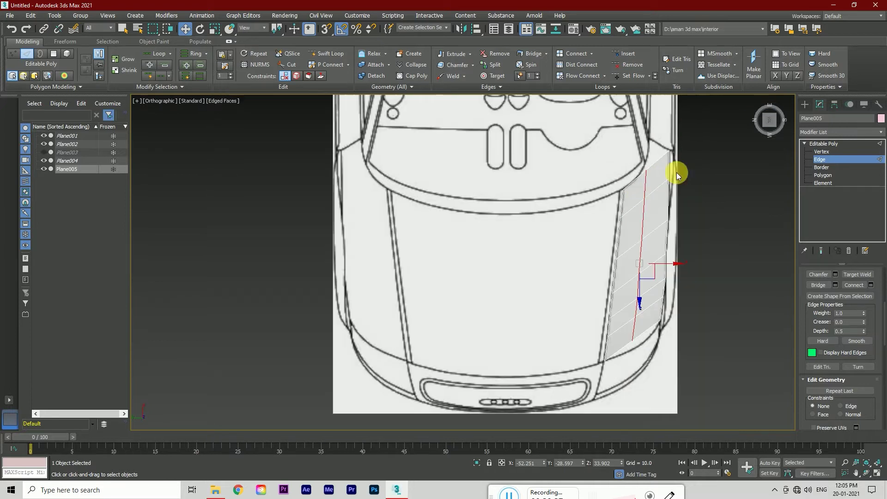
{"action": "left_click", "coordinate": [763, 118]}
{"action": "scroll", "coordinate": [644, 161], "scroll_direction": "up", "scroll_amount": 2}
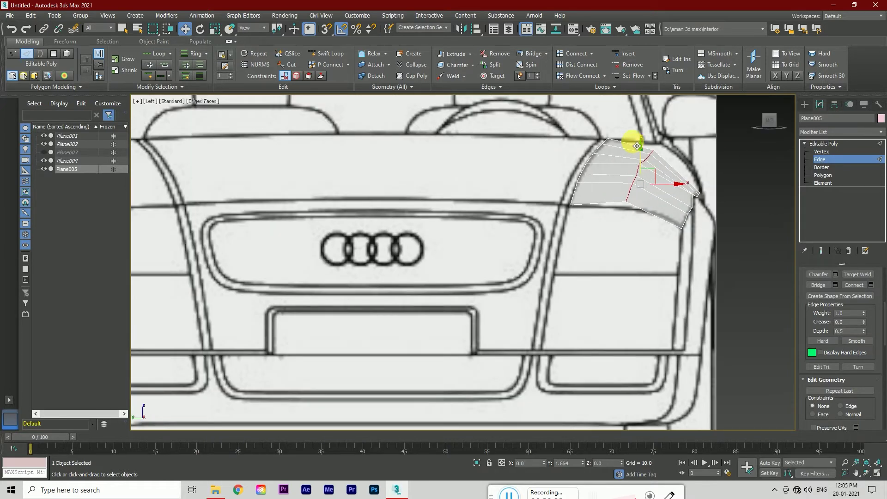
{"action": "scroll", "coordinate": [631, 144], "scroll_direction": "up", "scroll_amount": 4}
{"action": "left_click_drag", "start_coordinate": [652, 175], "coordinate": [607, 144]}
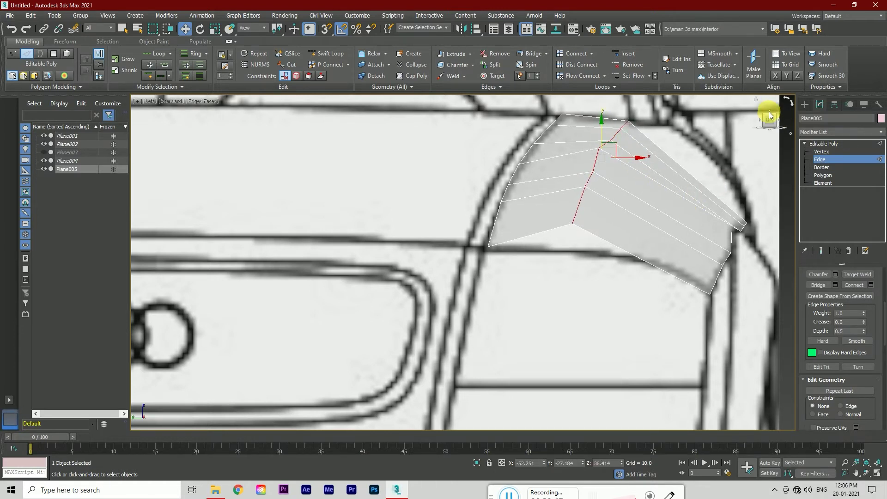
{"action": "left_click", "coordinate": [770, 116]}
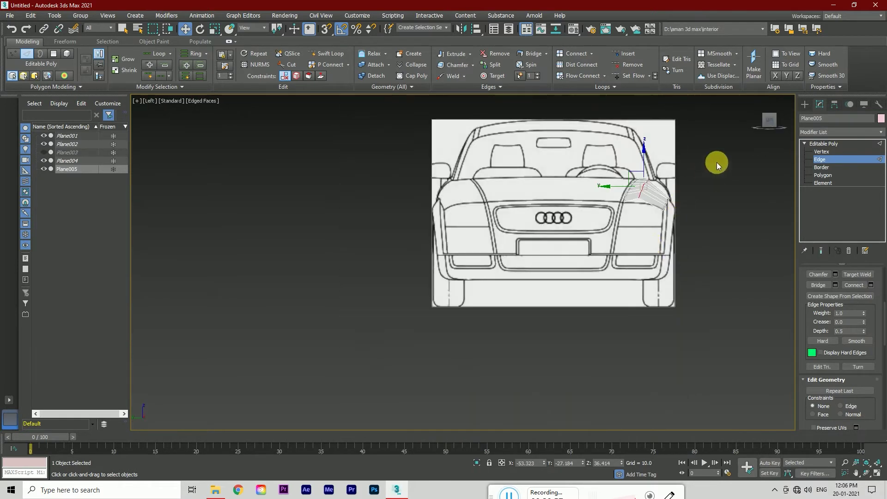
{"action": "left_click", "coordinate": [770, 114]}
Lower the edge along the fender line in Front view and match it to the top blueprint
{"action": "key", "text": "f"}
{"action": "scroll", "coordinate": [564, 173], "scroll_direction": "up", "scroll_amount": 4}
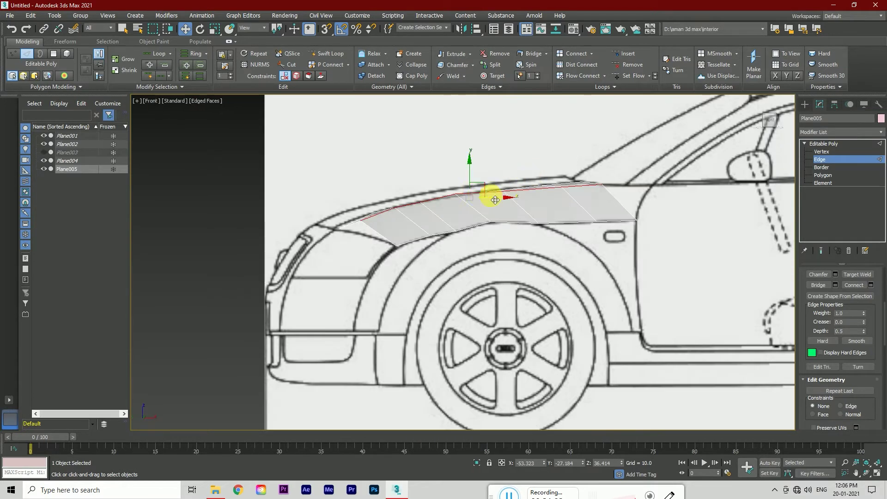
{"action": "mouse_move", "coordinate": [473, 178]}
{"action": "left_mouse_down"}
{"action": "mouse_move", "coordinate": [477, 189]}
{"action": "mouse_move", "coordinate": [499, 179]}
{"action": "left_mouse_up"}
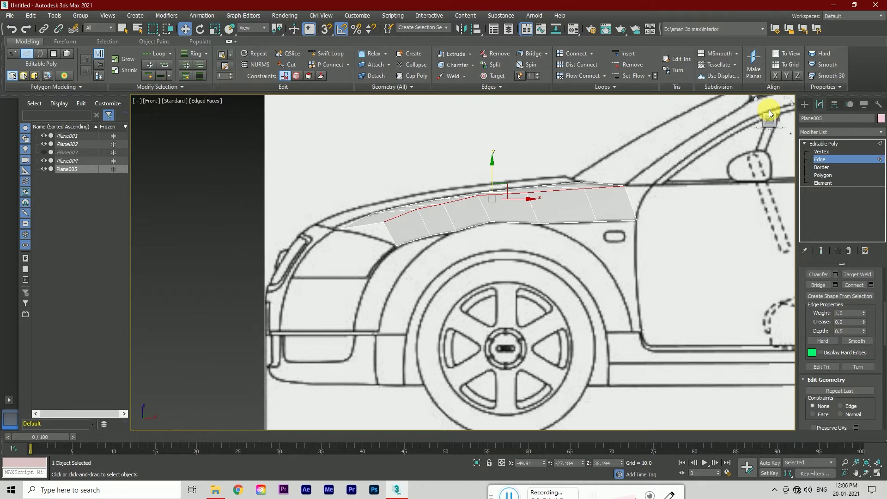
{"action": "left_click", "coordinate": [769, 110]}
{"action": "scroll", "coordinate": [642, 260], "scroll_direction": "up", "scroll_amount": 4}
{"action": "left_click_drag", "start_coordinate": [514, 224], "coordinate": [541, 245]}
Check the panel from the rear and top views, then return to vertex editing
{"action": "left_click", "coordinate": [766, 125]}
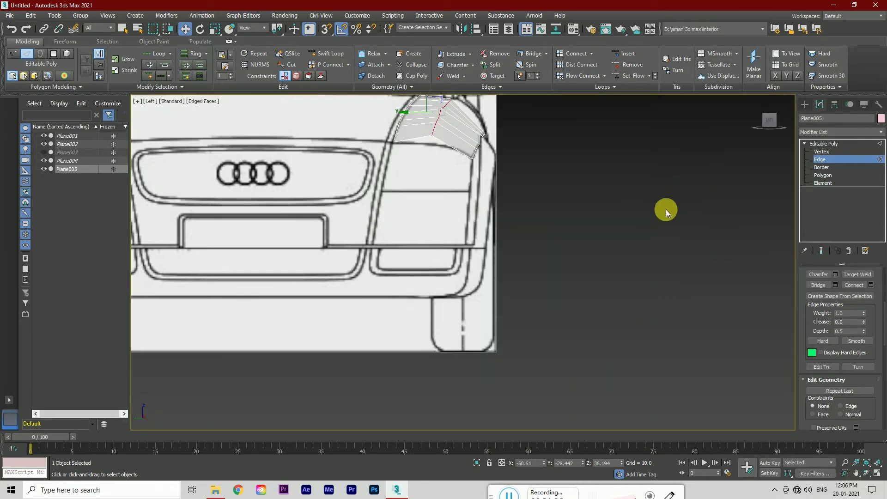
{"action": "scroll", "coordinate": [511, 178], "scroll_direction": "up", "scroll_amount": 3}
{"action": "left_click", "coordinate": [765, 110]}
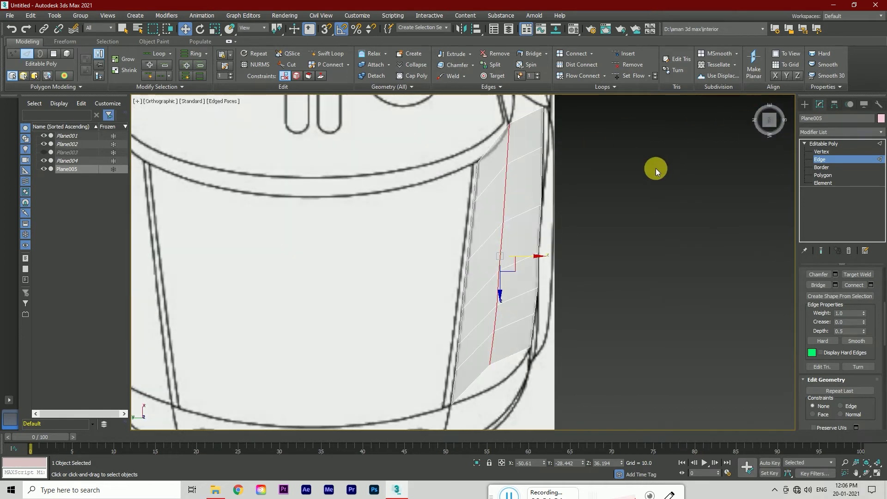
{"action": "key", "text": "l"}
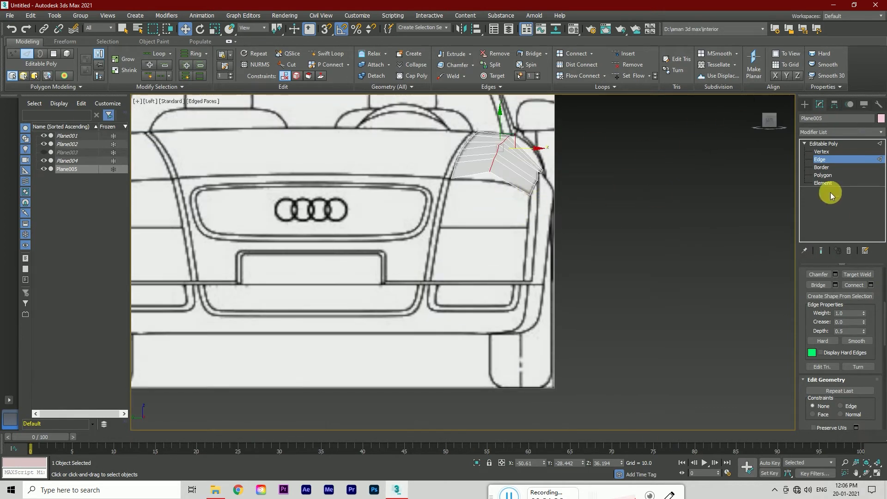
{"action": "left_click", "coordinate": [820, 159]}
{"action": "scroll", "coordinate": [534, 168], "scroll_direction": "up", "scroll_amount": 2}
{"action": "left_click", "coordinate": [819, 151]}
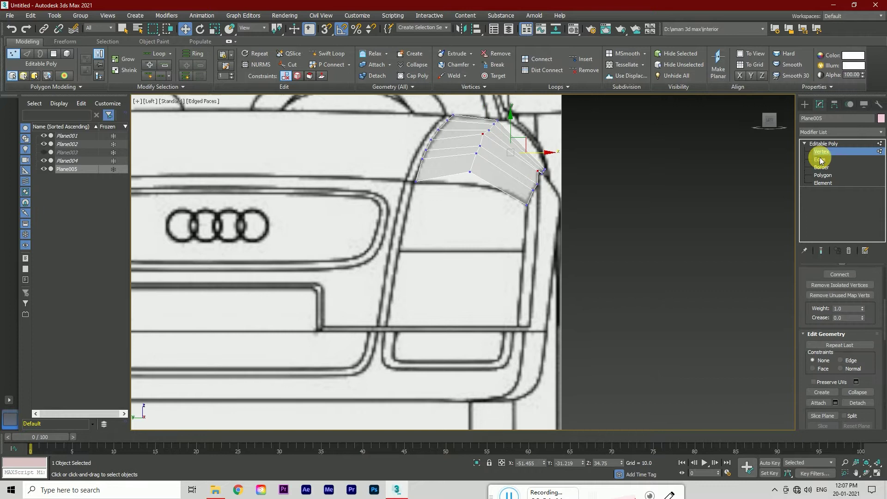
Add an FFD 2x2x2 modifier and select its bottom control points
{"action": "left_click", "coordinate": [828, 132]}
{"action": "left_click", "coordinate": [805, 159]}
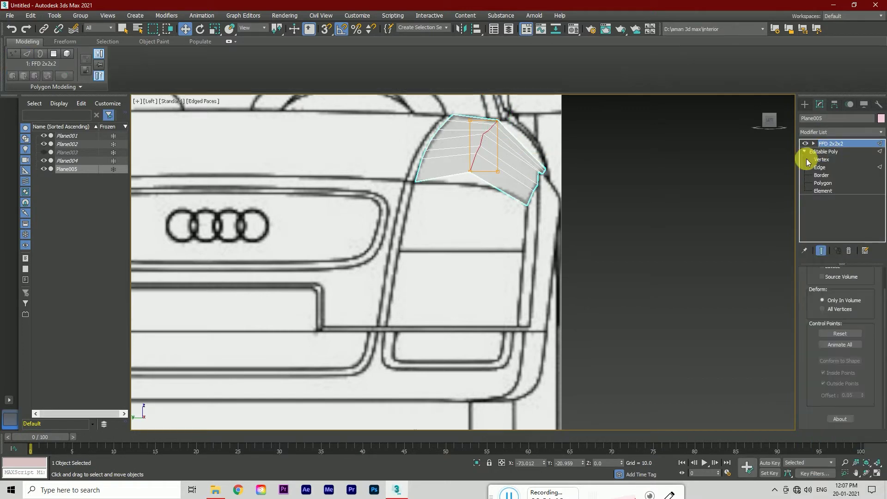
{"action": "left_click", "coordinate": [814, 144]}
{"action": "left_click", "coordinate": [839, 151]}
{"action": "scroll", "coordinate": [490, 176], "scroll_direction": "up", "scroll_amount": 2}
{"action": "mouse_move", "coordinate": [514, 164]}
{"action": "left_mouse_down"}
{"action": "mouse_move", "coordinate": [462, 178]}
{"action": "mouse_move", "coordinate": [484, 172]}
{"action": "left_mouse_up"}
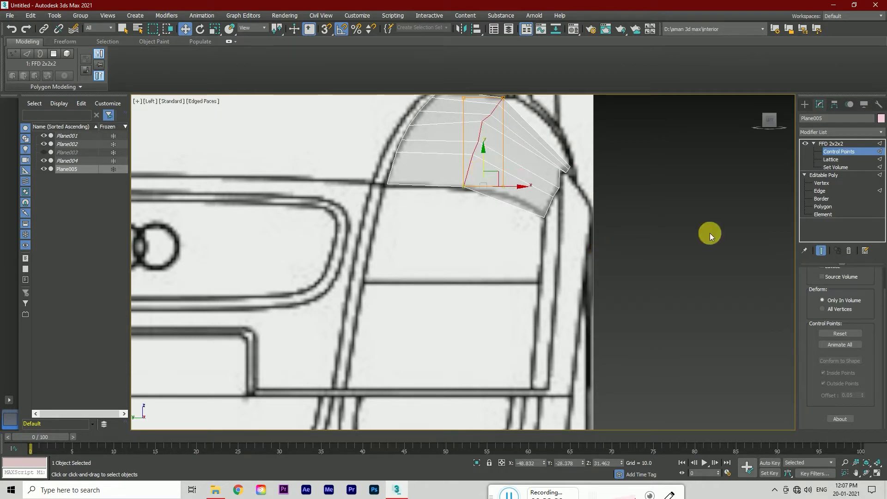
Pull the bottom lattice control point down to bend the panel's lower end
{"action": "left_click", "coordinate": [827, 143]}
{"action": "left_click_drag", "start_coordinate": [770, 120], "coordinate": [600, 195]}
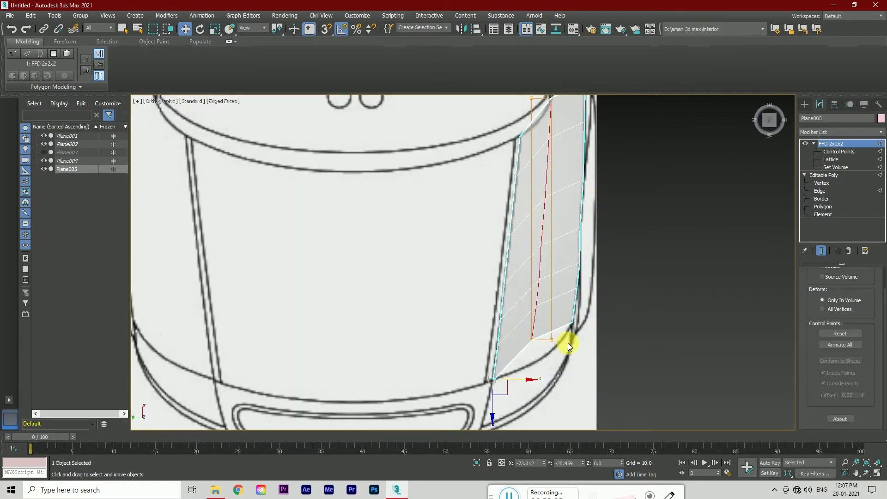
{"action": "key", "text": "1"}
{"action": "left_click", "coordinate": [549, 347]}
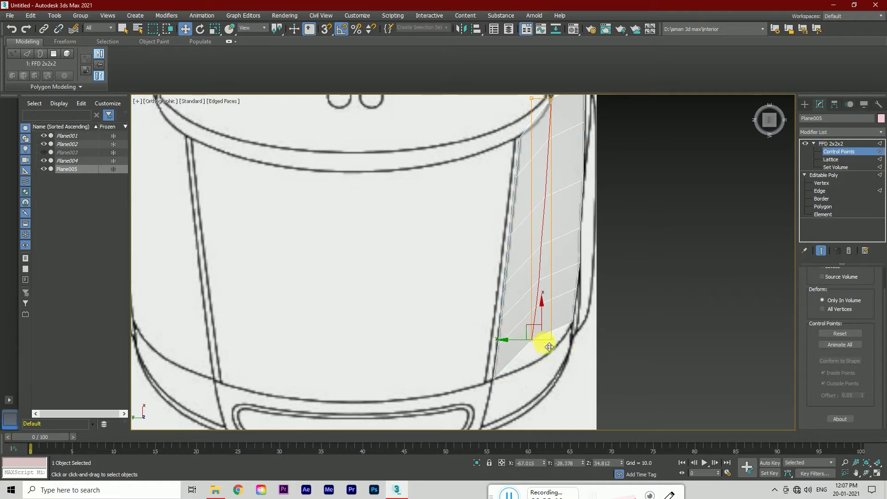
{"action": "left_click_drag", "start_coordinate": [547, 331], "coordinate": [551, 354]}
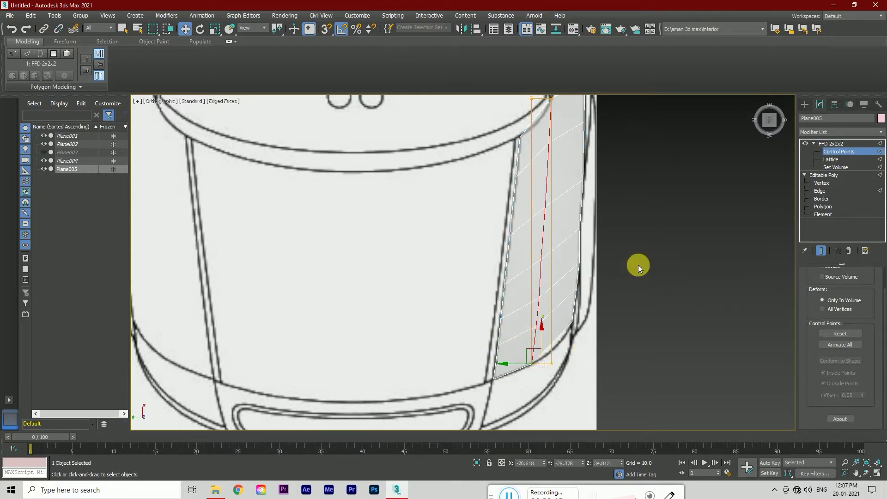
{"action": "scroll", "coordinate": [639, 265], "scroll_direction": "down", "scroll_amount": 5}
Collapse the FFD 2x2x2 into the Editable Poly, confirming Yes
{"action": "left_click", "coordinate": [769, 133]}
{"action": "scroll", "coordinate": [469, 208], "scroll_direction": "up", "scroll_amount": 2}
{"action": "middle_click_drag", "start_coordinate": [481, 167], "coordinate": [484, 193]}
{"action": "left_click", "coordinate": [760, 119]}
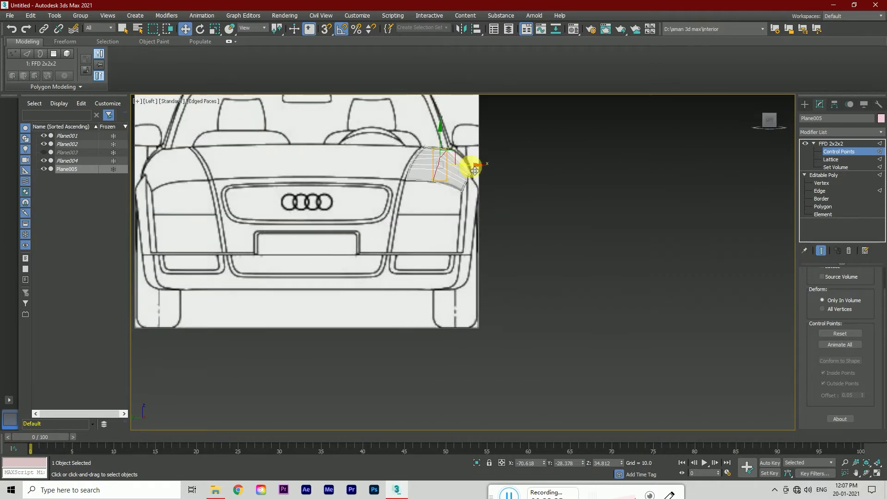
{"action": "right_click", "coordinate": [841, 143]}
{"action": "left_click", "coordinate": [786, 223]}
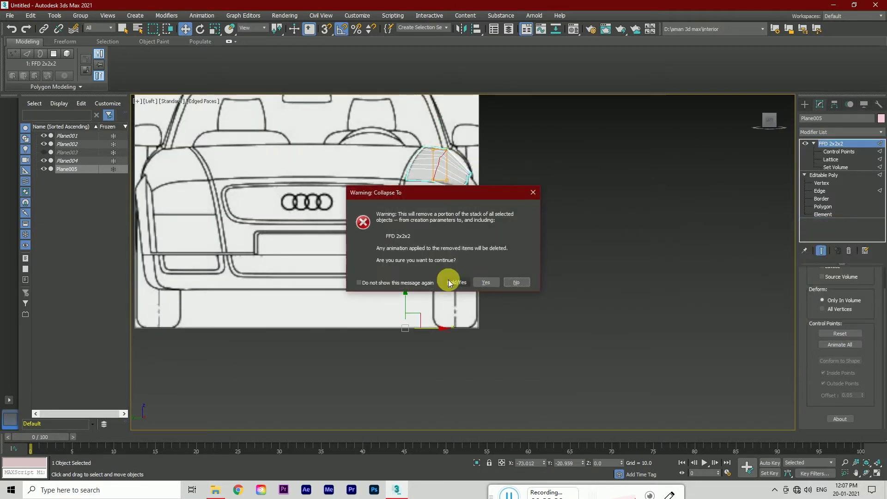
{"action": "left_click", "coordinate": [449, 279]}
{"action": "left_click", "coordinate": [770, 110]}
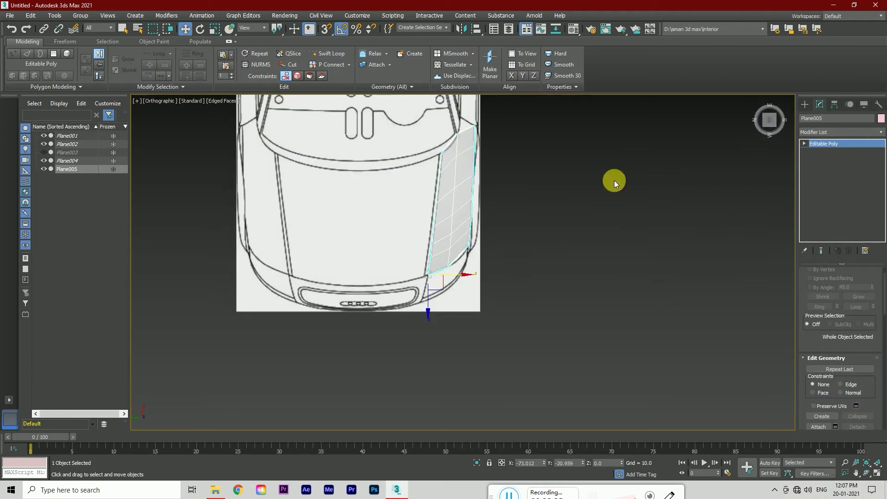
Connect the ring of edges across the hood panel to insert a new edge loop
{"action": "left_click", "coordinate": [828, 283]}
{"action": "left_click", "coordinate": [472, 158]}
{"action": "left_click", "coordinate": [196, 54]}
{"action": "right_click", "coordinate": [461, 150]}
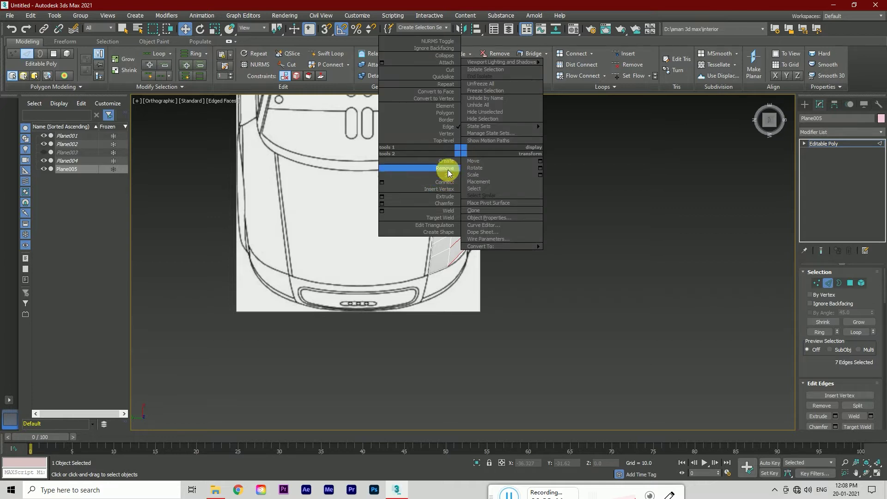
{"action": "left_click", "coordinate": [444, 182]}
Shift the new edge loop outward in the top view to reshape the panel
{"action": "left_click", "coordinate": [763, 119]}
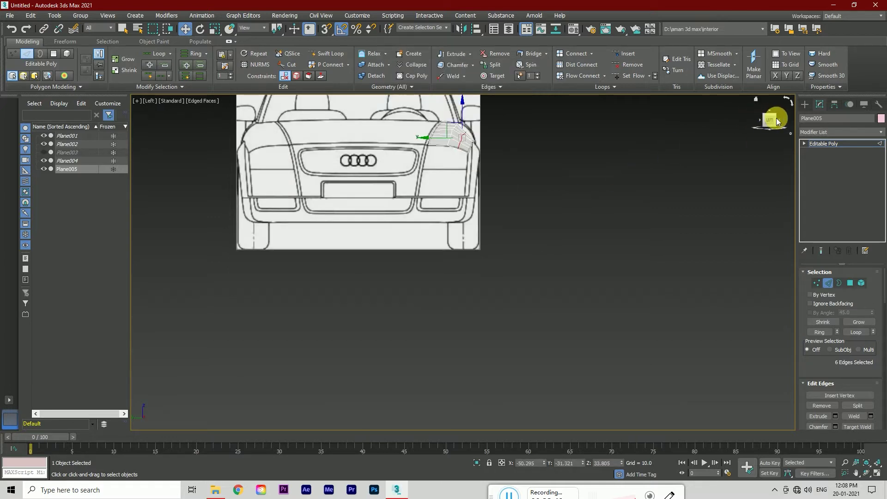
{"action": "left_click", "coordinate": [777, 121]}
{"action": "left_click", "coordinate": [767, 119]}
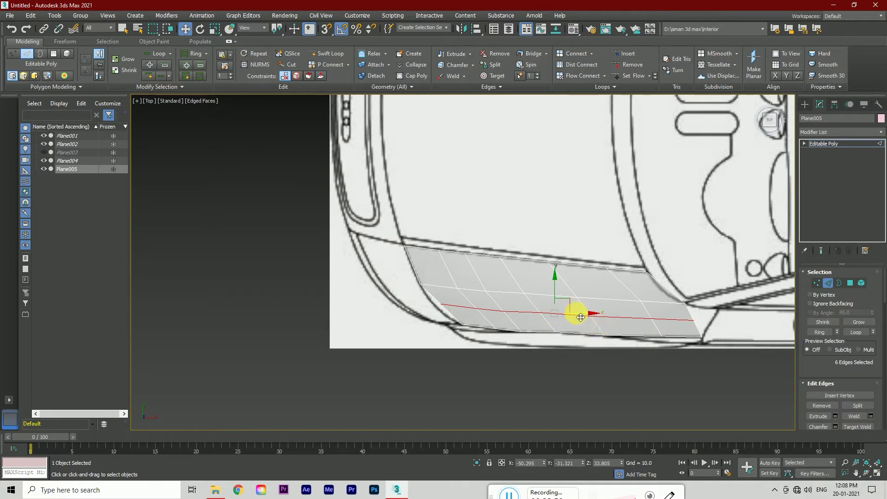
{"action": "left_click_drag", "start_coordinate": [575, 313], "coordinate": [598, 319]}
{"action": "key", "text": "ctrl+z"}
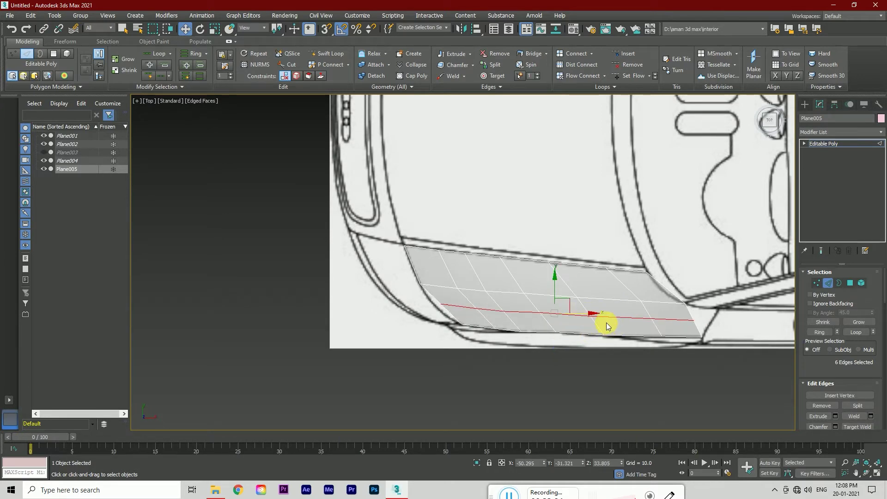
{"action": "left_click_drag", "start_coordinate": [558, 298], "coordinate": [580, 290]}
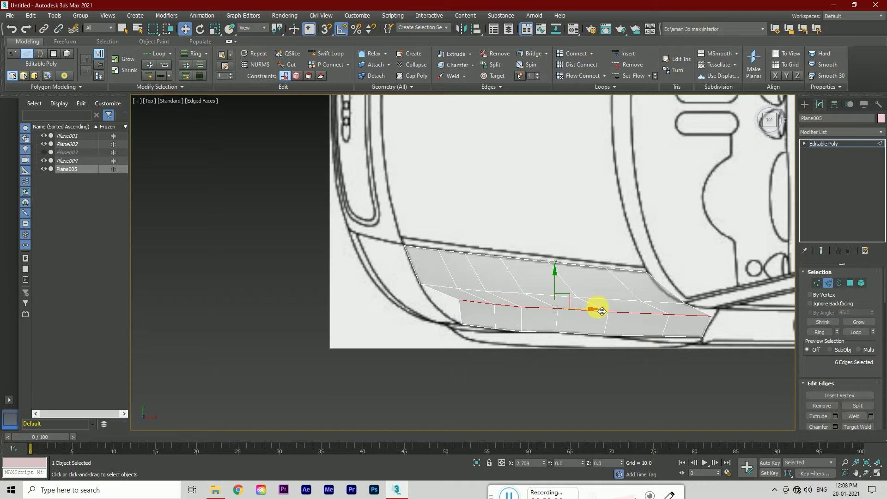
{"action": "scroll", "coordinate": [587, 296], "scroll_direction": "up", "scroll_amount": 3}
{"action": "scroll", "coordinate": [591, 305], "scroll_direction": "down", "scroll_amount": 3}
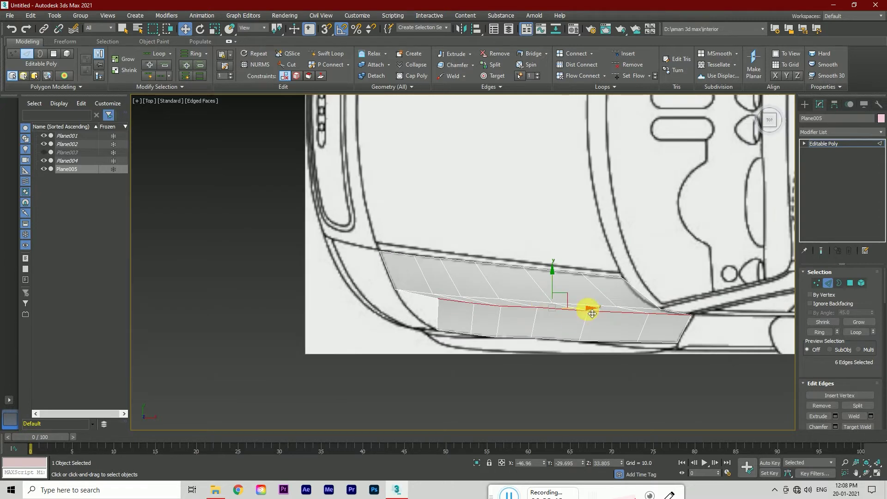
Raise the new edge loop in the side view to follow the fender curve
{"action": "left_click", "coordinate": [769, 129]}
{"action": "scroll", "coordinate": [593, 218], "scroll_direction": "up", "scroll_amount": 5}
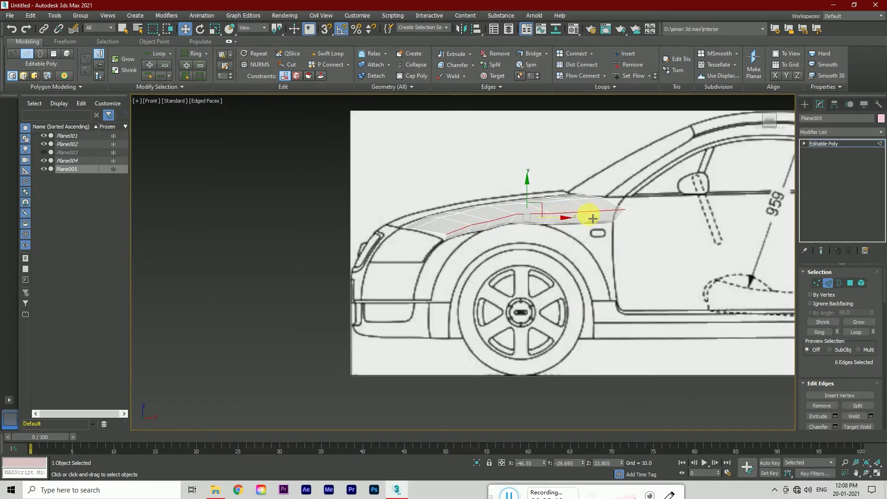
{"action": "left_click_drag", "start_coordinate": [533, 198], "coordinate": [527, 186]}
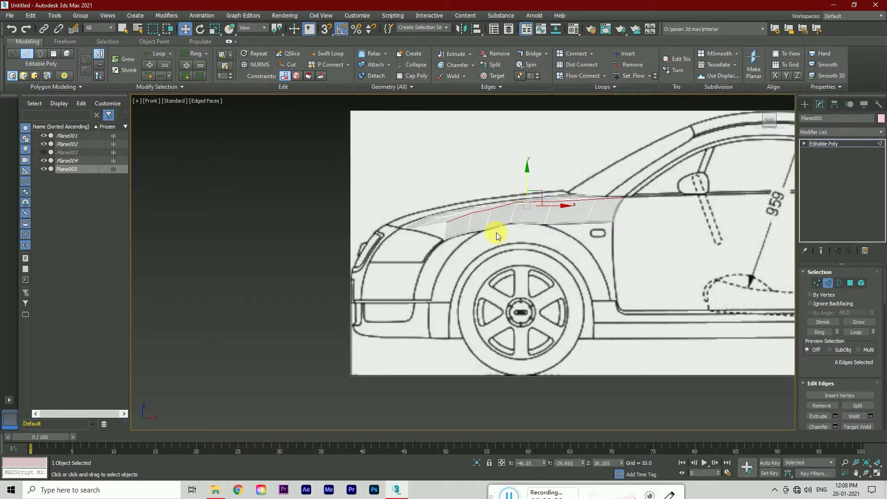
{"action": "left_click", "coordinate": [769, 112]}
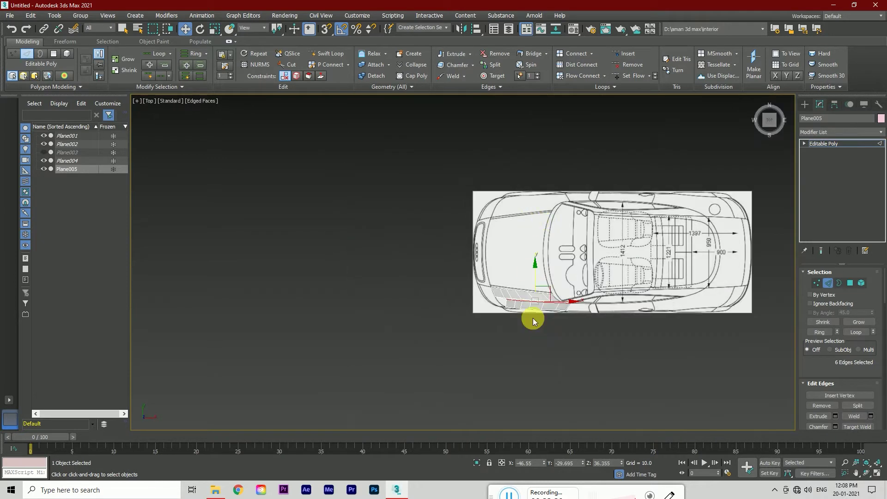
{"action": "scroll", "coordinate": [533, 318], "scroll_direction": "up", "scroll_amount": 4}
{"action": "left_click", "coordinate": [759, 119]}
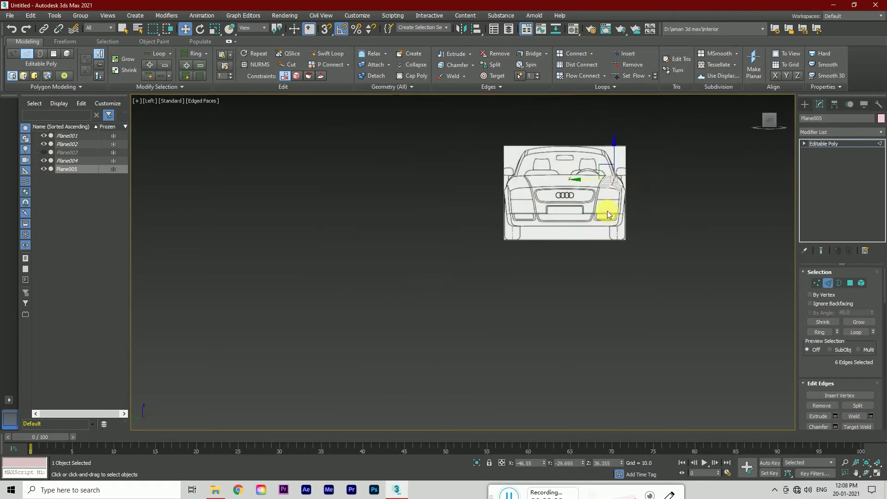
{"action": "scroll", "coordinate": [610, 204], "scroll_direction": "up", "scroll_amount": 4}
Add an FFD 2x2x2 modifier and select the lattice's bottom control points
{"action": "left_click", "coordinate": [844, 129]}
{"action": "key", "text": "f"}
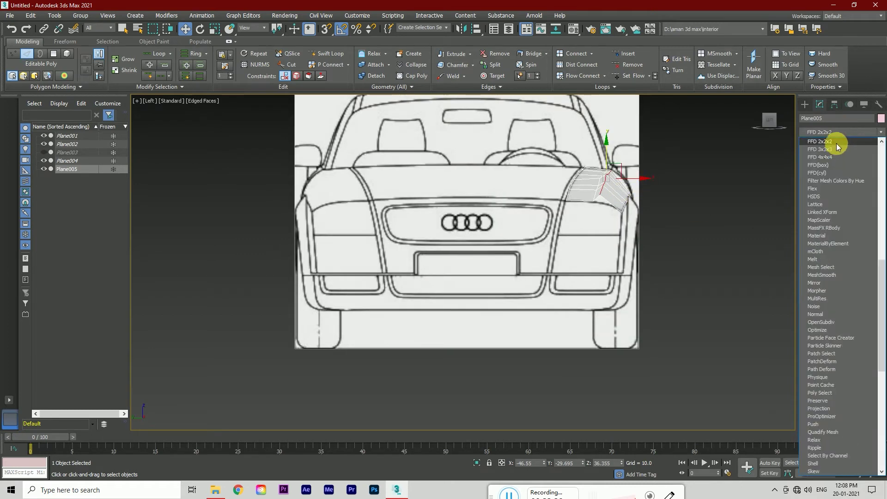
{"action": "left_click", "coordinate": [837, 141]}
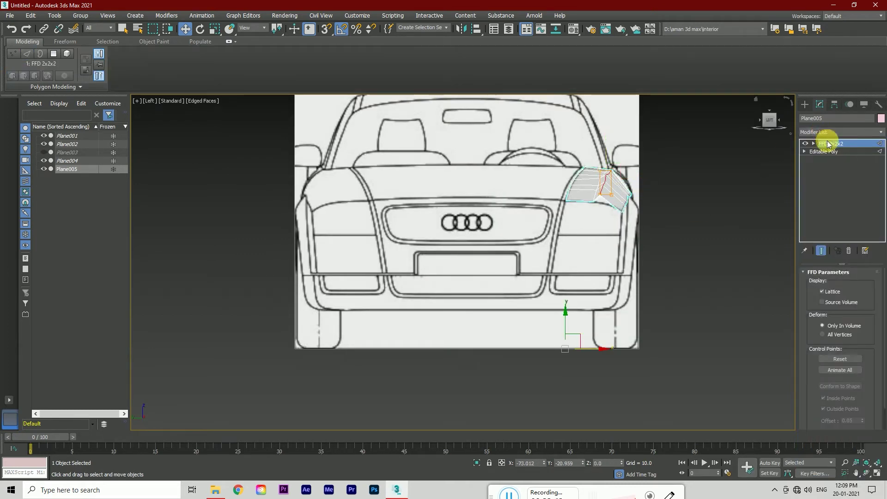
{"action": "left_click", "coordinate": [838, 151]}
{"action": "scroll", "coordinate": [614, 195], "scroll_direction": "up", "scroll_amount": 3}
{"action": "mouse_move", "coordinate": [623, 203]}
{"action": "left_mouse_down"}
{"action": "mouse_move", "coordinate": [589, 217]}
{"action": "mouse_move", "coordinate": [614, 217]}
{"action": "left_mouse_up"}
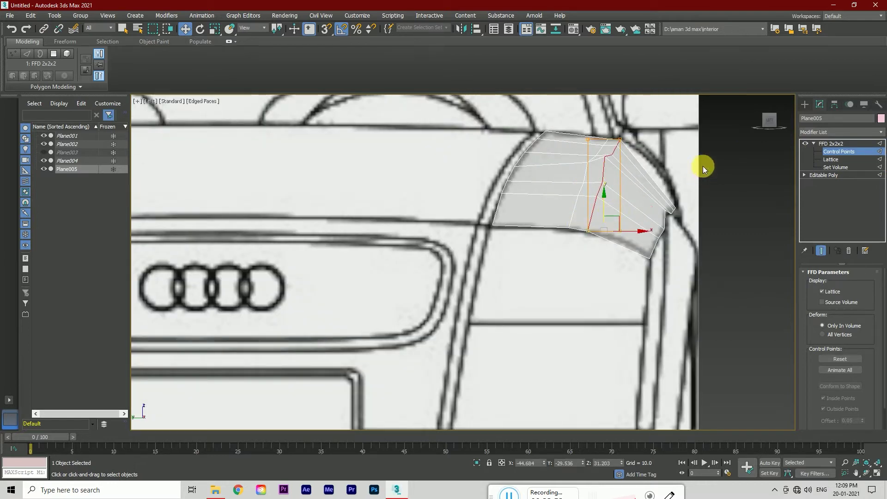
Pull the bottom lattice points down in the top view to bend the panel
{"action": "left_click", "coordinate": [769, 109]}
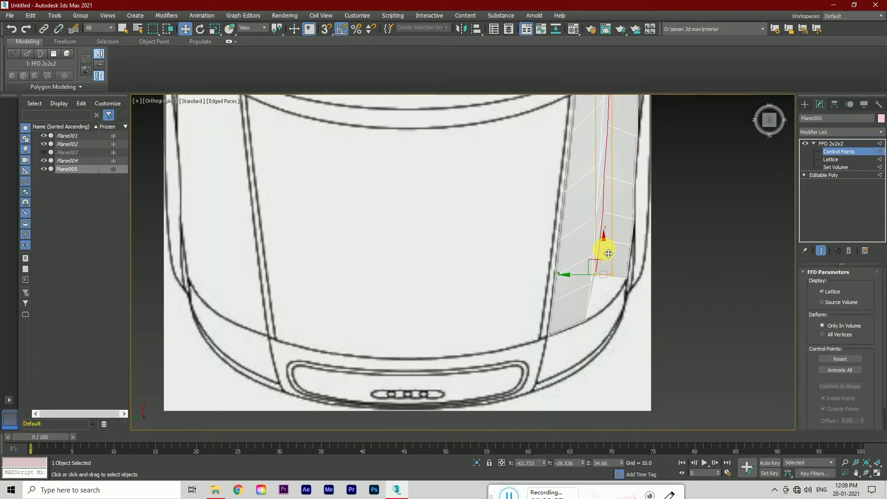
{"action": "left_click_drag", "start_coordinate": [609, 253], "coordinate": [608, 322]}
{"action": "scroll", "coordinate": [608, 231], "scroll_direction": "down", "scroll_amount": 2}
{"action": "scroll", "coordinate": [617, 170], "scroll_direction": "up", "scroll_amount": 2}
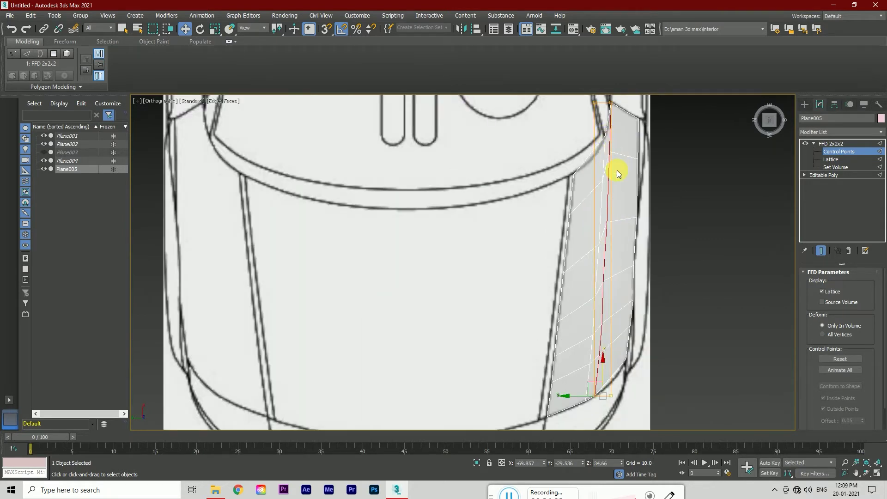
Lower the lattice top in the side view to fit the fender line, then collapse the FFD
{"action": "left_click", "coordinate": [780, 121]}
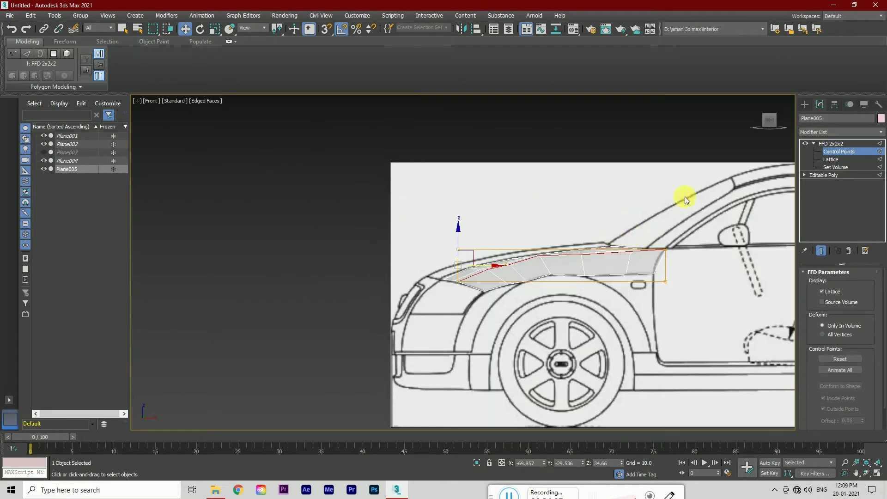
{"action": "left_click", "coordinate": [760, 120]}
{"action": "left_click", "coordinate": [780, 121]}
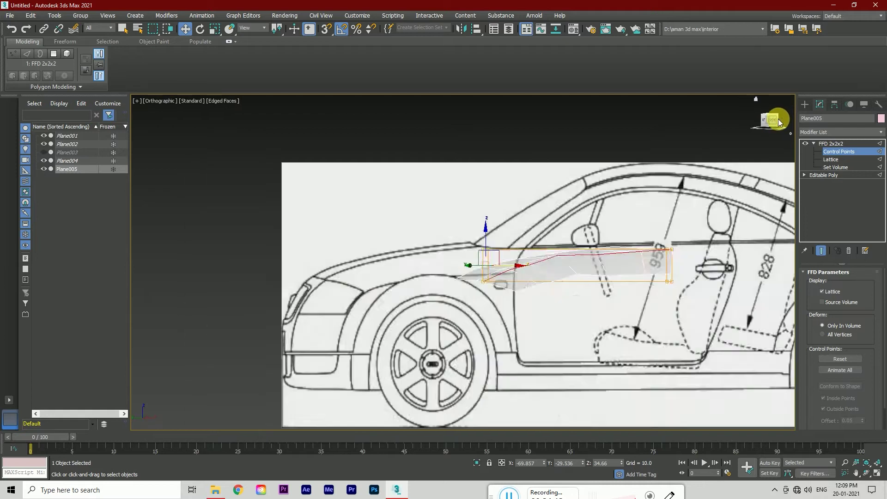
{"action": "scroll", "coordinate": [567, 282], "scroll_direction": "up", "scroll_amount": 2}
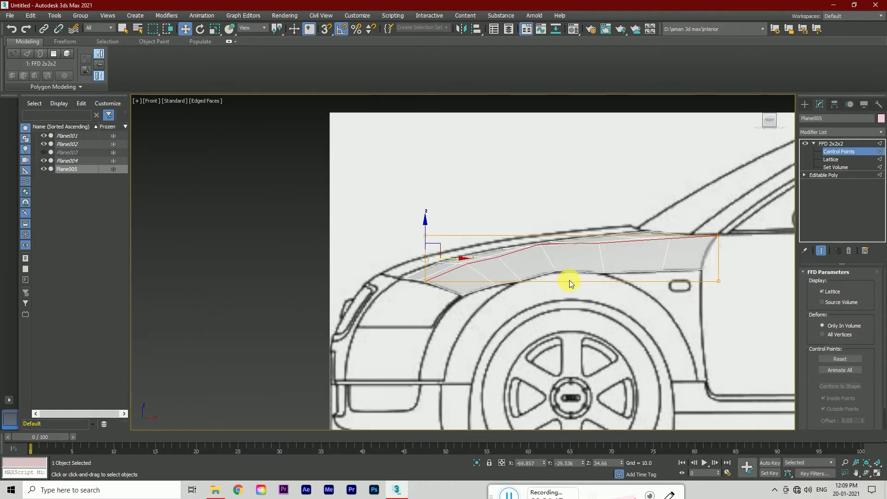
{"action": "scroll", "coordinate": [418, 292], "scroll_direction": "up", "scroll_amount": 1}
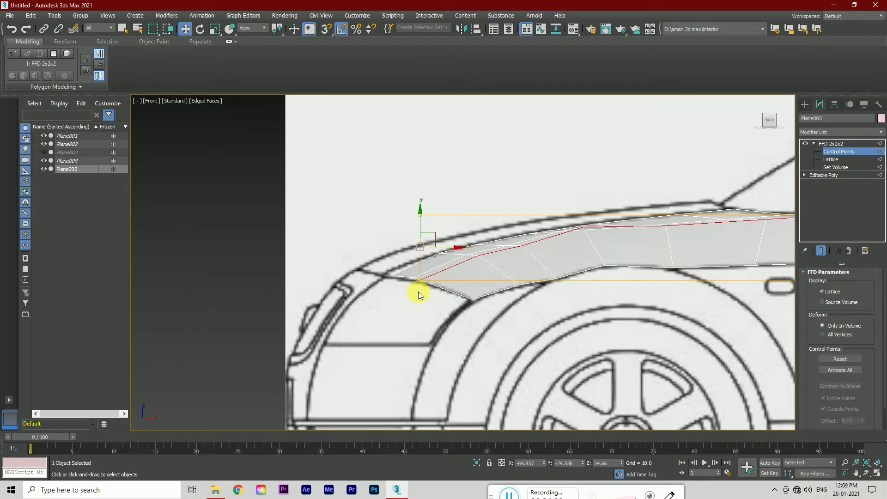
{"action": "left_click_drag", "start_coordinate": [416, 232], "coordinate": [426, 232]}
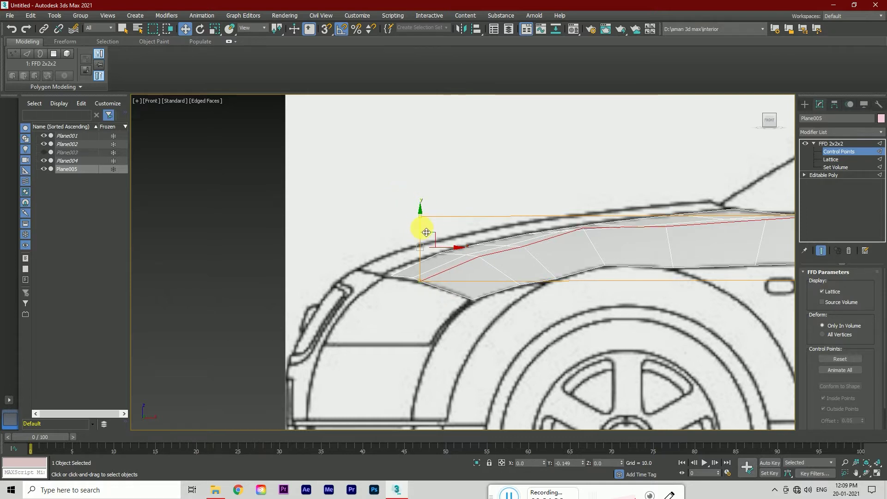
{"action": "right_click", "coordinate": [840, 145]}
{"action": "left_click", "coordinate": [784, 230]}
Confirm the collapse into Editable Poly and inspect the panel from top, front and orbit views
{"action": "left_click", "coordinate": [486, 279]}
{"action": "key", "text": "t"}
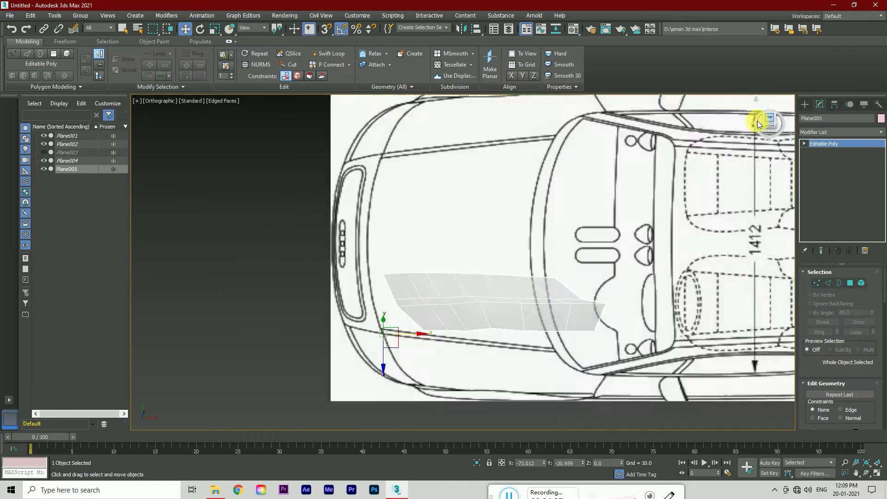
{"action": "left_click_drag", "start_coordinate": [788, 122], "coordinate": [769, 123]}
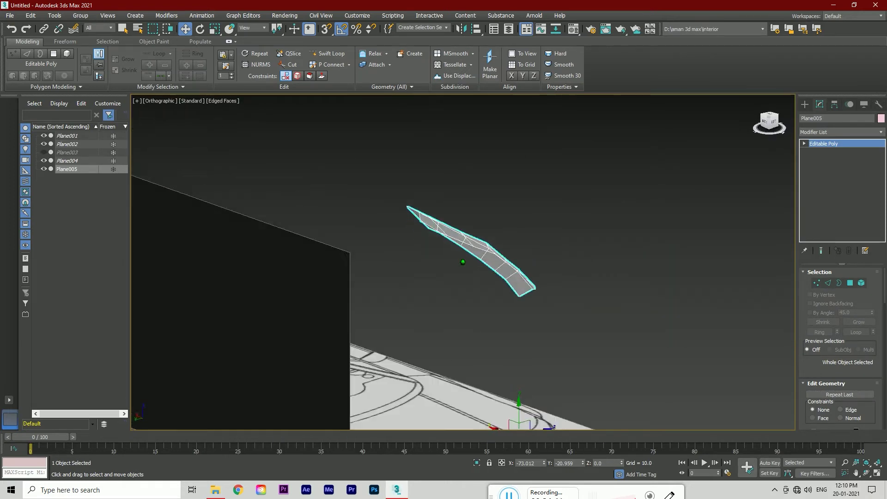
{"action": "key", "text": "l"}
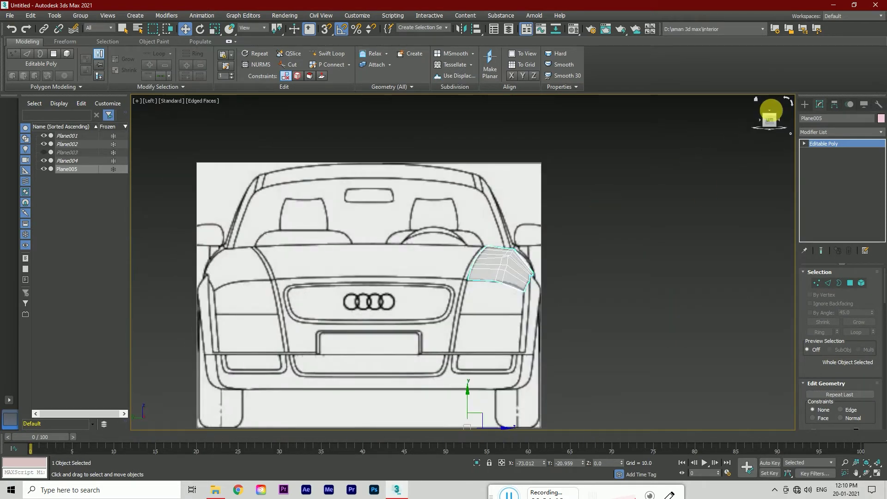
{"action": "left_click_drag", "start_coordinate": [770, 111], "coordinate": [608, 177]}
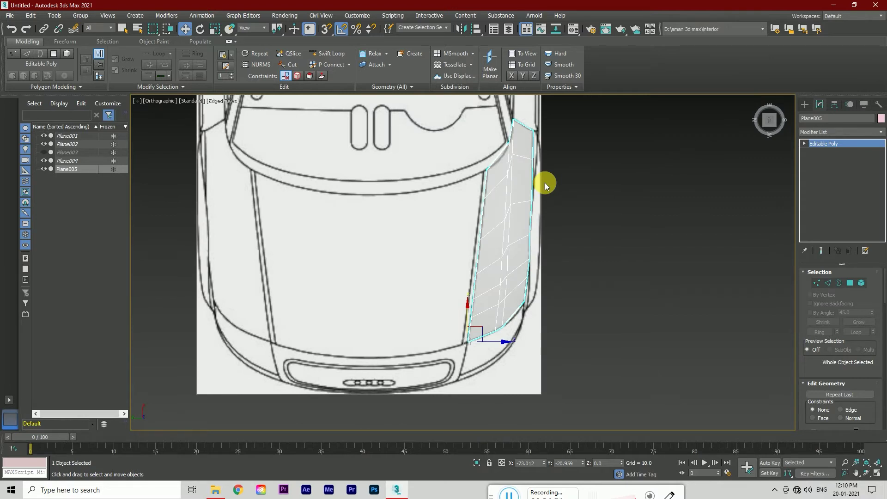
Connect the edge ring across the fender panel with a new lengthwise edge loop
{"action": "key", "text": "f"}
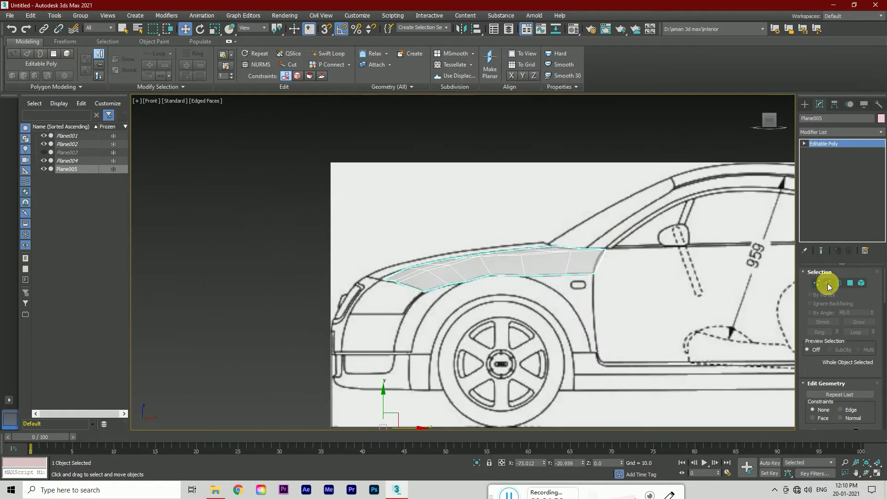
{"action": "left_click", "coordinate": [828, 284]}
{"action": "key", "text": "z"}
{"action": "left_click", "coordinate": [506, 248]}
{"action": "left_click", "coordinate": [207, 75]}
{"action": "right_click", "coordinate": [590, 269]}
{"action": "left_click", "coordinate": [560, 283]}
Check the fender tip vertices from top and side views, reverting a stray vertex selection
{"action": "key", "text": "1"}
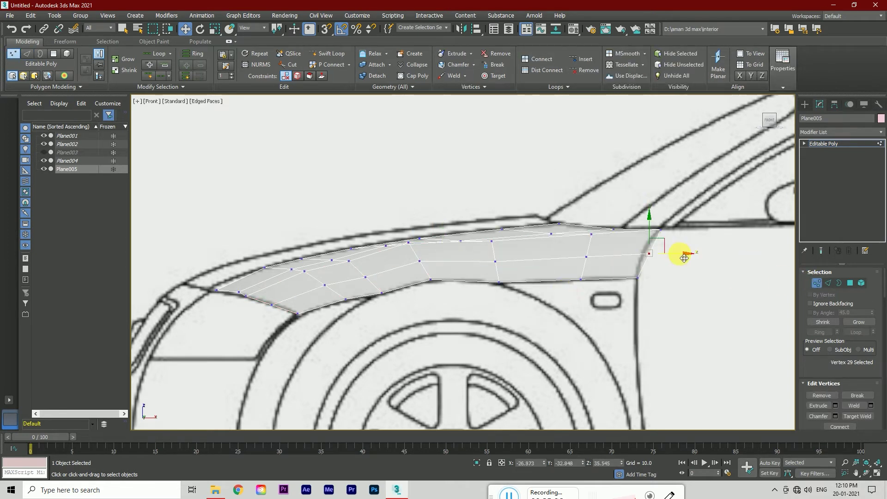
{"action": "left_click", "coordinate": [768, 111]}
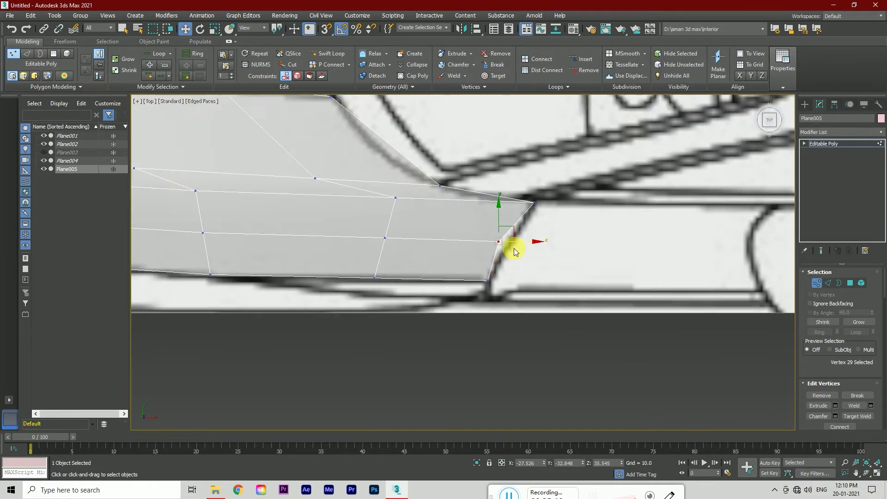
{"action": "left_click", "coordinate": [767, 128]}
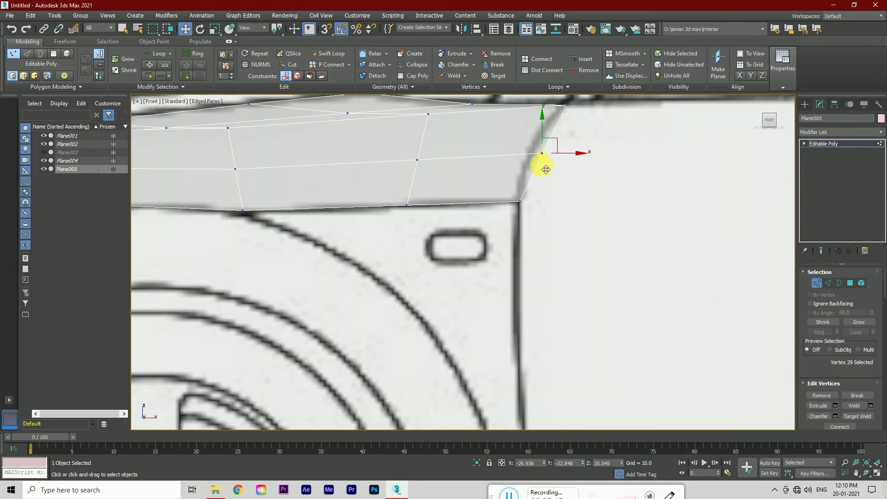
{"action": "left_click", "coordinate": [769, 112]}
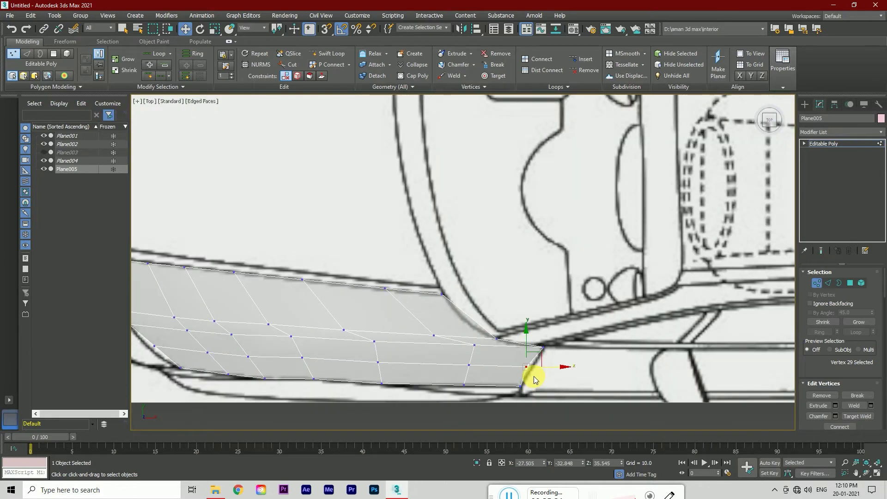
{"action": "left_click", "coordinate": [469, 364]}
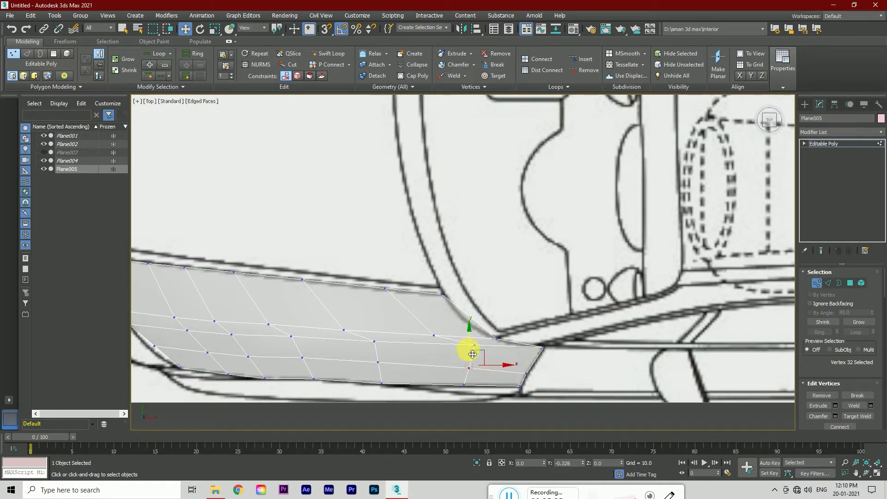
{"action": "key", "text": "ctrl+z"}
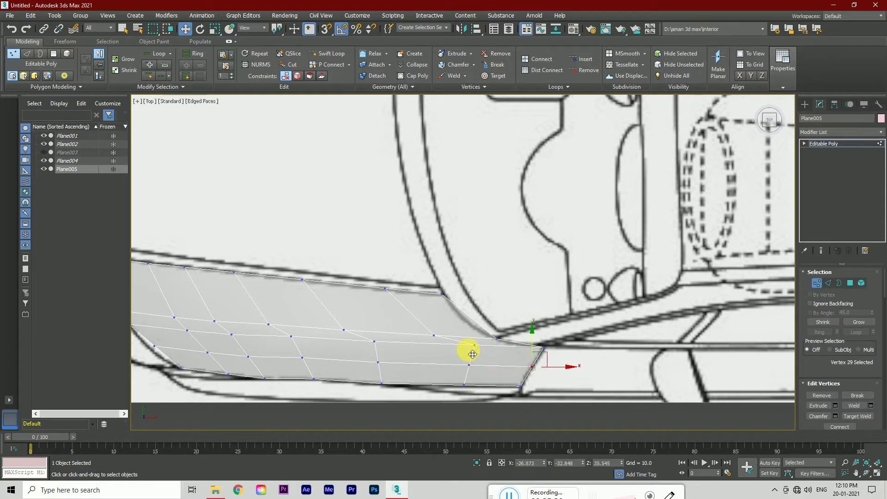
Select a second edge ring running along the panel
{"action": "left_click", "coordinate": [828, 283]}
{"action": "left_click", "coordinate": [367, 376]}
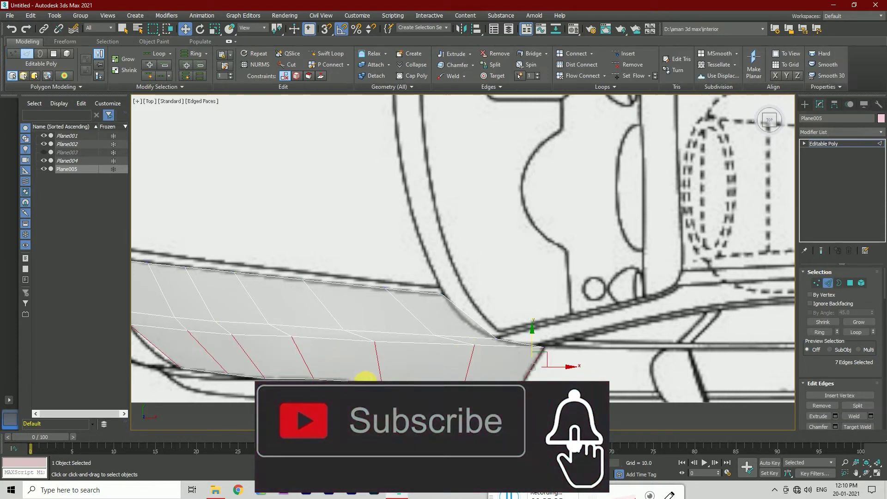
{"action": "left_click", "coordinate": [196, 54]}
Connect the ring with a new edge loop and add an FFD 2x2x2 in Control Points mode
{"action": "right_click", "coordinate": [370, 368]}
{"action": "left_click", "coordinate": [357, 392]}
{"action": "left_click", "coordinate": [818, 132]}
{"action": "key", "text": "f"}
{"action": "left_click", "coordinate": [816, 139]}
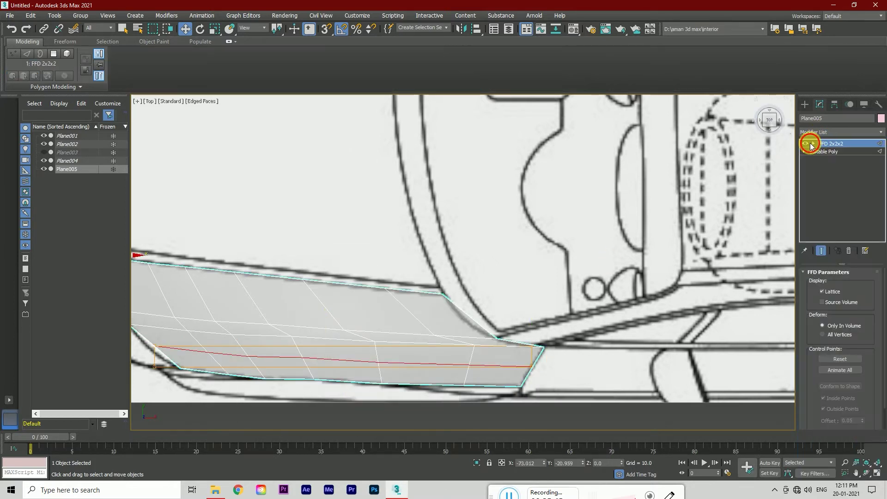
{"action": "left_click", "coordinate": [833, 154]}
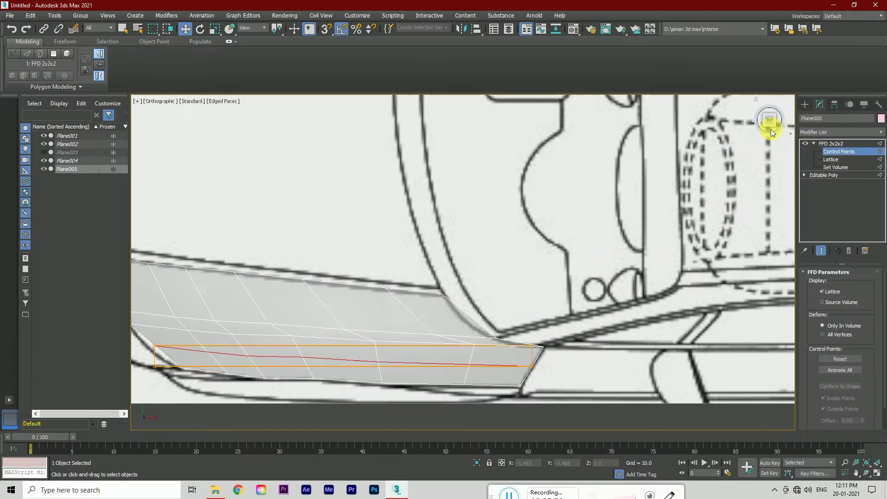
Marquee-select the lattice's left-end control points in the top view
{"action": "left_click", "coordinate": [771, 129]}
{"action": "scroll", "coordinate": [570, 169], "scroll_direction": "up", "scroll_amount": 2}
{"action": "scroll", "coordinate": [535, 278], "scroll_direction": "up", "scroll_amount": 2}
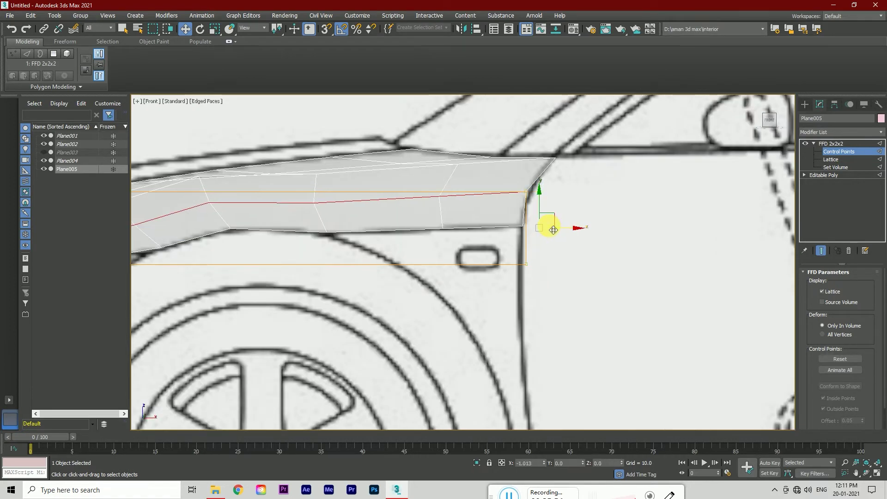
{"action": "left_click", "coordinate": [768, 112]}
{"action": "scroll", "coordinate": [552, 229], "scroll_direction": "up", "scroll_amount": 3}
{"action": "scroll", "coordinate": [550, 237], "scroll_direction": "up", "scroll_amount": 2}
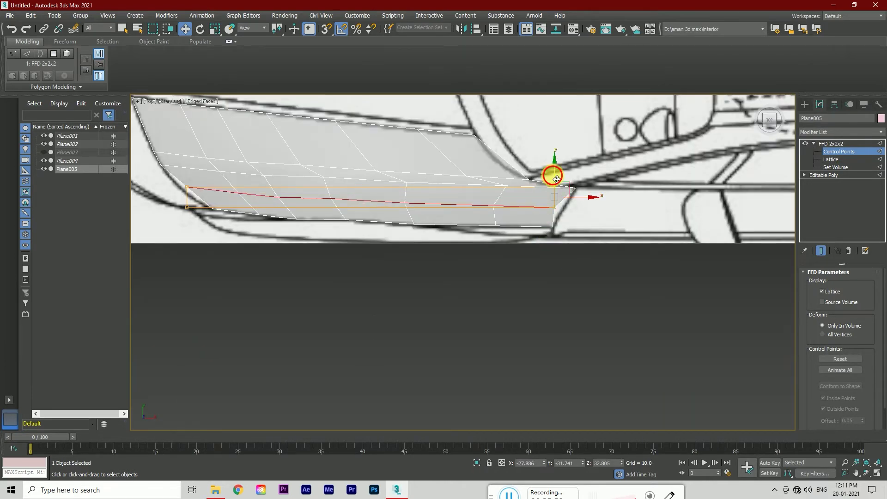
{"action": "scroll", "coordinate": [567, 192], "scroll_direction": "down", "scroll_amount": 2}
{"action": "scroll", "coordinate": [515, 238], "scroll_direction": "up", "scroll_amount": 2}
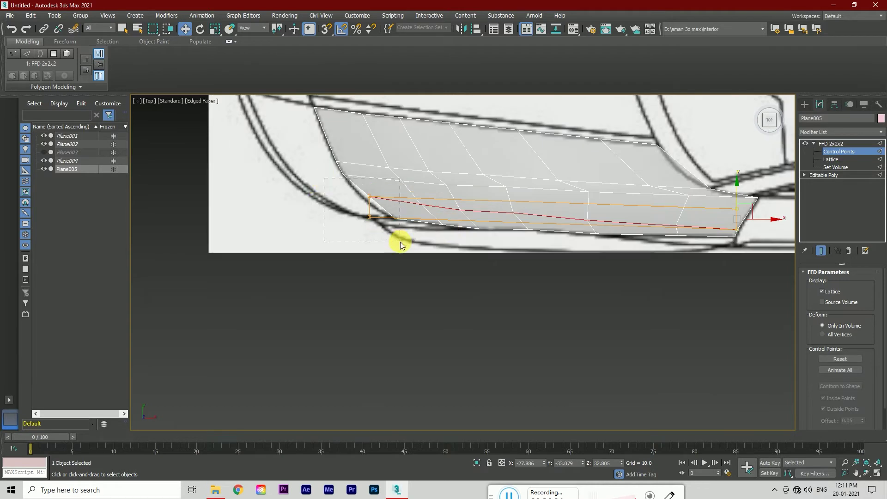
{"action": "scroll", "coordinate": [396, 242], "scroll_direction": "up", "scroll_amount": 3}
{"action": "left_click_drag", "start_coordinate": [324, 169], "coordinate": [382, 231]}
{"action": "scroll", "coordinate": [370, 217], "scroll_direction": "down", "scroll_amount": 3}
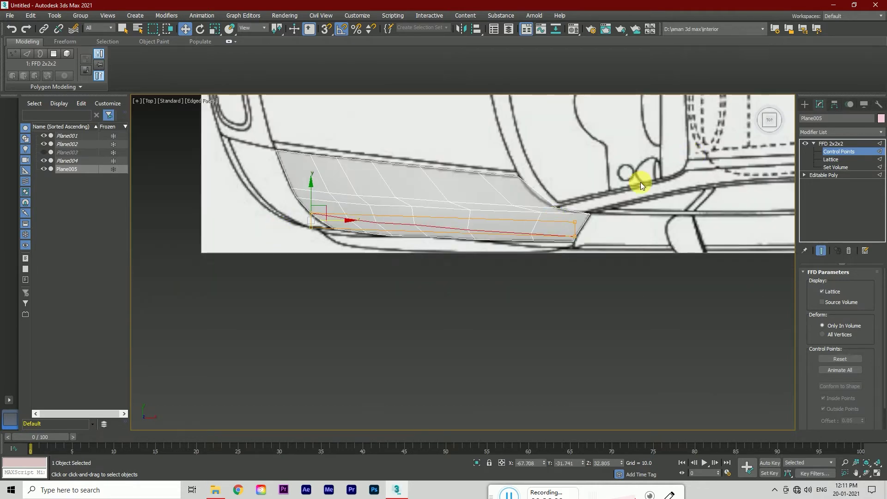
{"action": "scroll", "coordinate": [424, 218], "scroll_direction": "up", "scroll_amount": 3}
{"action": "scroll", "coordinate": [428, 224], "scroll_direction": "down", "scroll_amount": 3}
Nudge a lattice control point into place, checking from head-on, angled and side views
{"action": "key", "text": "l"}
{"action": "scroll", "coordinate": [606, 162], "scroll_direction": "up", "scroll_amount": 2}
{"action": "scroll", "coordinate": [608, 182], "scroll_direction": "up", "scroll_amount": 1}
{"action": "left_click_drag", "start_coordinate": [755, 123], "coordinate": [769, 119]}
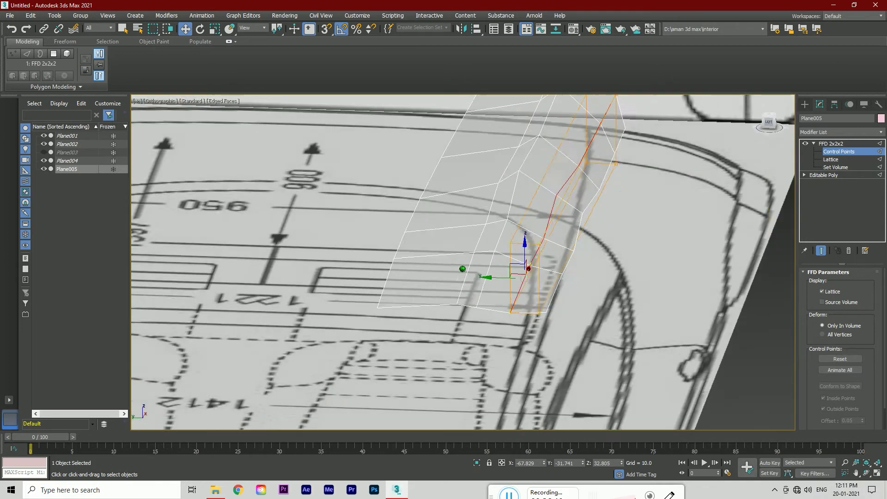
{"action": "scroll", "coordinate": [594, 193], "scroll_direction": "down", "scroll_amount": 3}
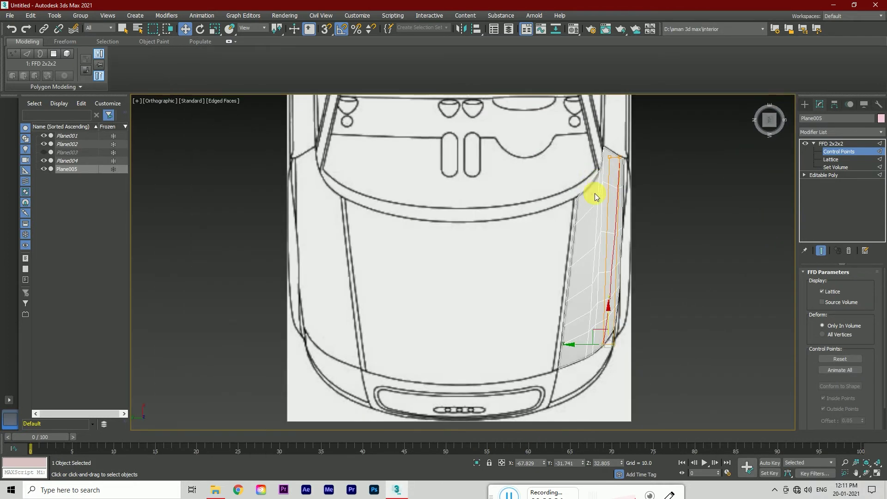
{"action": "scroll", "coordinate": [594, 390], "scroll_direction": "up", "scroll_amount": 4}
{"action": "scroll", "coordinate": [608, 382], "scroll_direction": "up", "scroll_amount": 2}
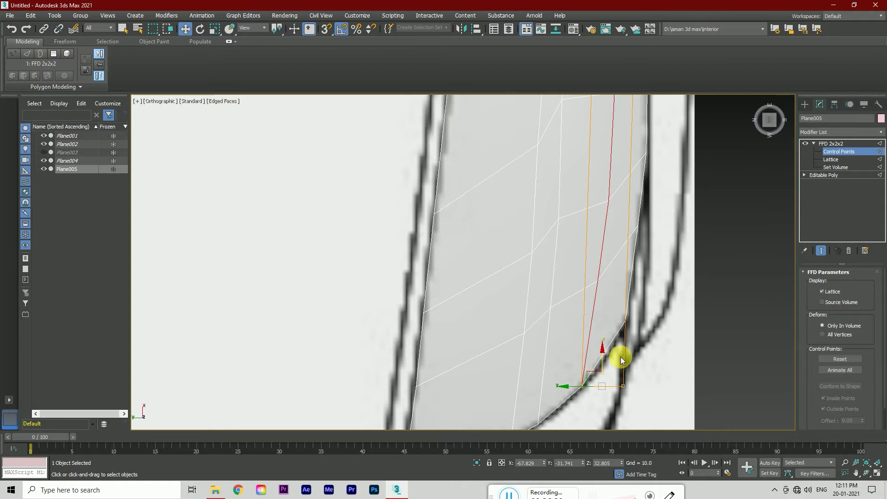
{"action": "key", "text": "l"}
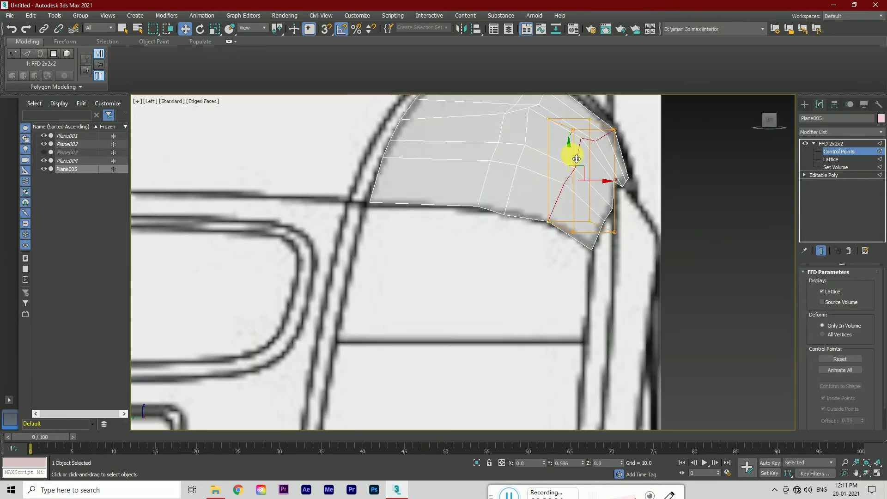
{"action": "scroll", "coordinate": [531, 235], "scroll_direction": "down", "scroll_amount": 2}
{"action": "left_click", "coordinate": [780, 122]}
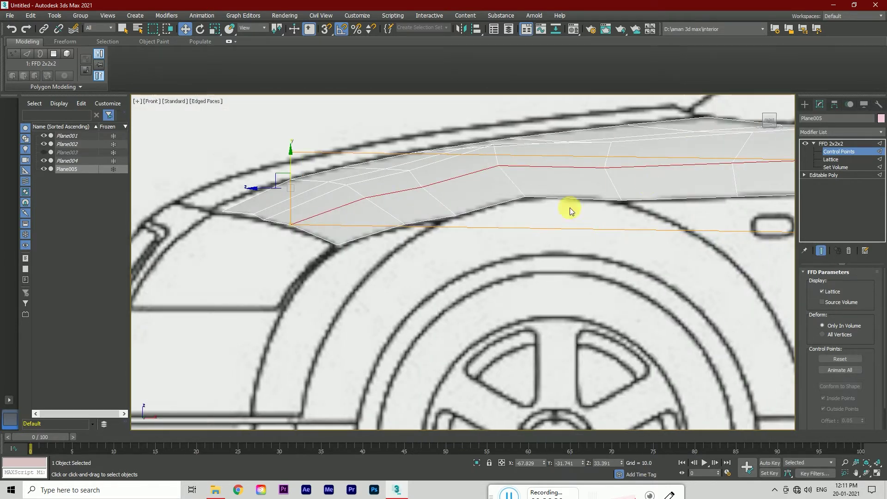
{"action": "left_click_drag", "start_coordinate": [295, 180], "coordinate": [297, 180]}
{"action": "scroll", "coordinate": [287, 231], "scroll_direction": "down", "scroll_amount": 2}
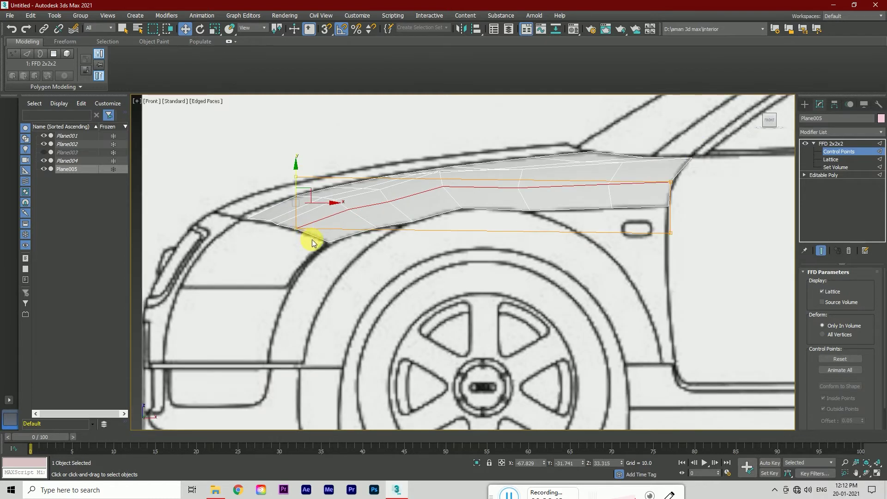
{"action": "left_click", "coordinate": [772, 121]}
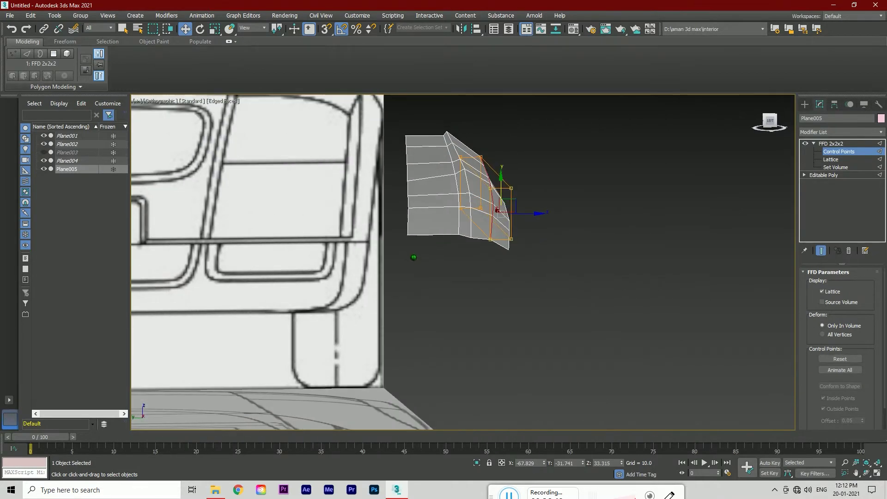
{"action": "left_click", "coordinate": [769, 121]}
{"action": "scroll", "coordinate": [479, 183], "scroll_direction": "up", "scroll_amount": 2}
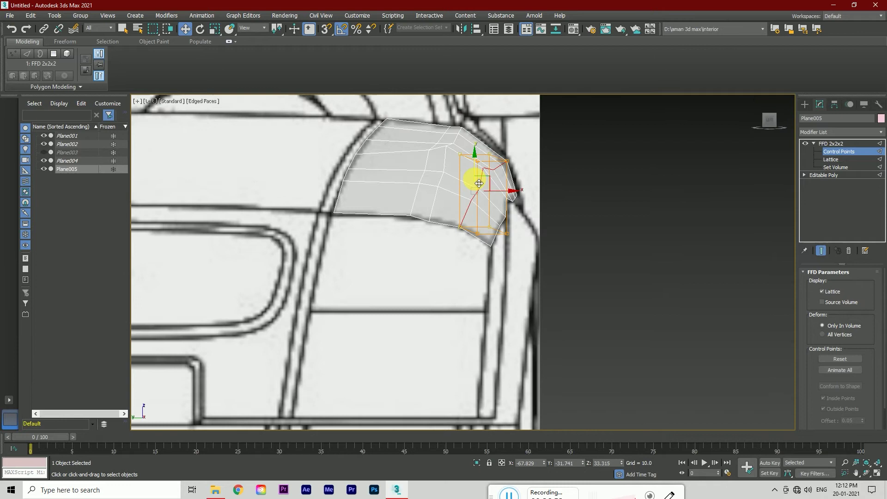
Select the lattice's right-hand control points in the front view, then check top and side views
{"action": "key", "text": "f"}
{"action": "scroll", "coordinate": [753, 144], "scroll_direction": "up", "scroll_amount": 3}
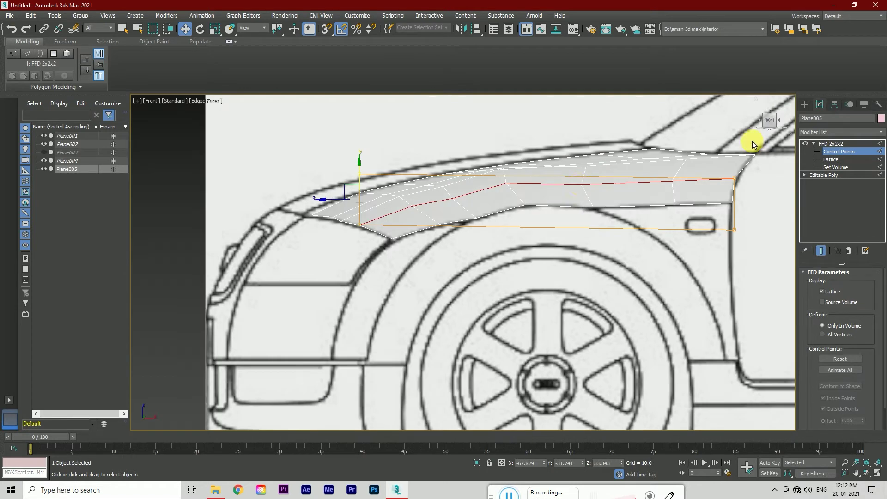
{"action": "scroll", "coordinate": [726, 182], "scroll_direction": "up", "scroll_amount": 2}
{"action": "left_click_drag", "start_coordinate": [757, 172], "coordinate": [723, 271]}
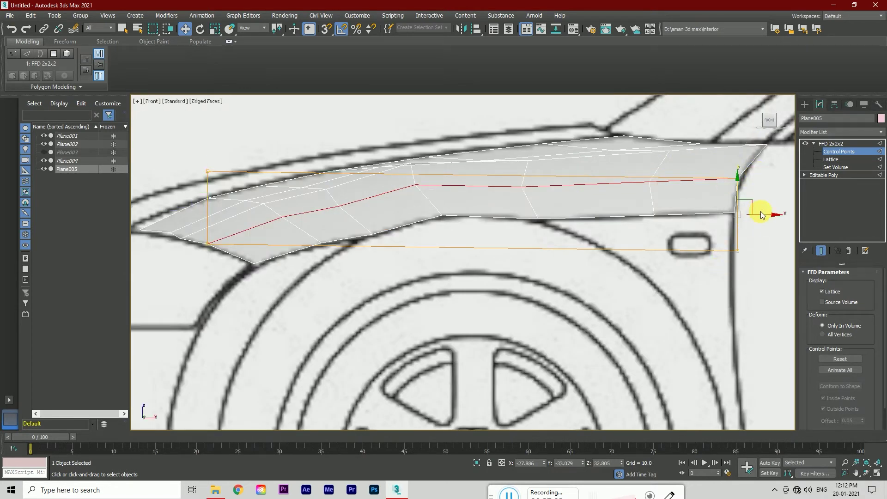
{"action": "key", "text": "t"}
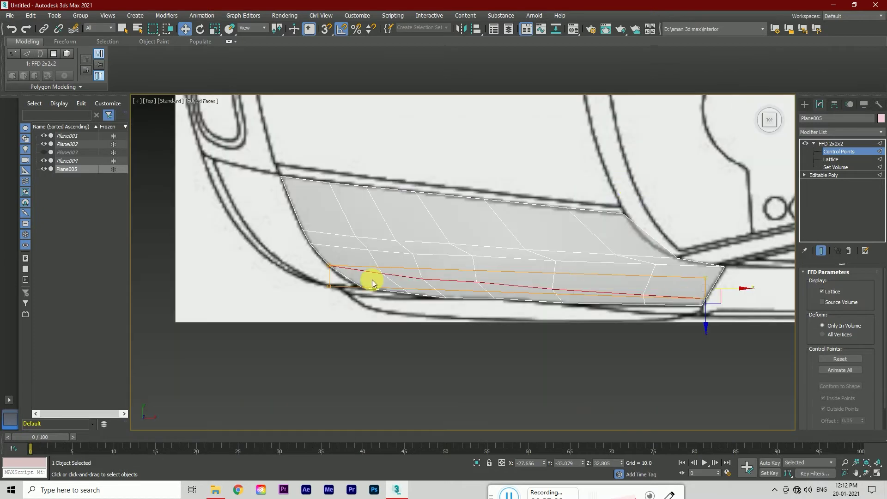
{"action": "key", "text": "l"}
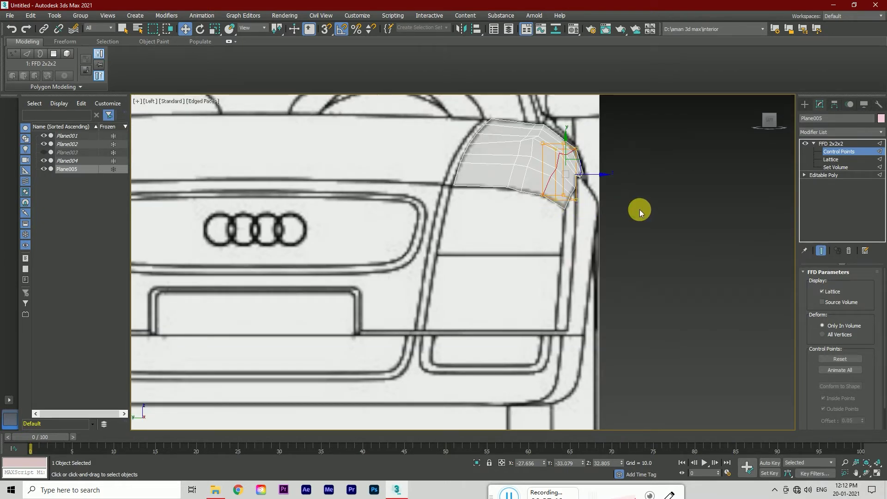
Collapse the FFD 2x2x2 into Plane005's Editable Poly, confirming the prompt
{"action": "right_click", "coordinate": [831, 143]}
{"action": "left_click", "coordinate": [791, 237]}
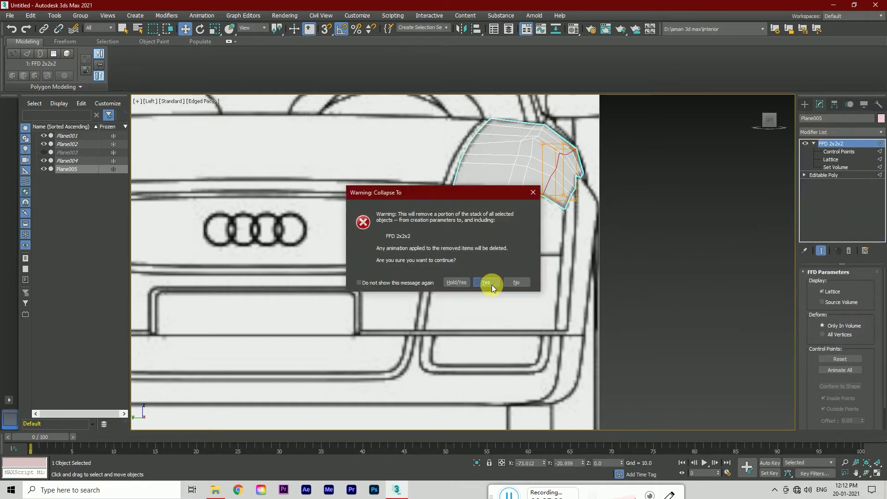
{"action": "left_click", "coordinate": [489, 283]}
{"action": "left_click", "coordinate": [670, 231]}
{"action": "middle_click_drag", "start_coordinate": [463, 262], "coordinate": [626, 190], "text": "alt"}
Shift-drag the right border edge loop outward into a new strip of faces
{"action": "key", "text": "ctrl+a"}
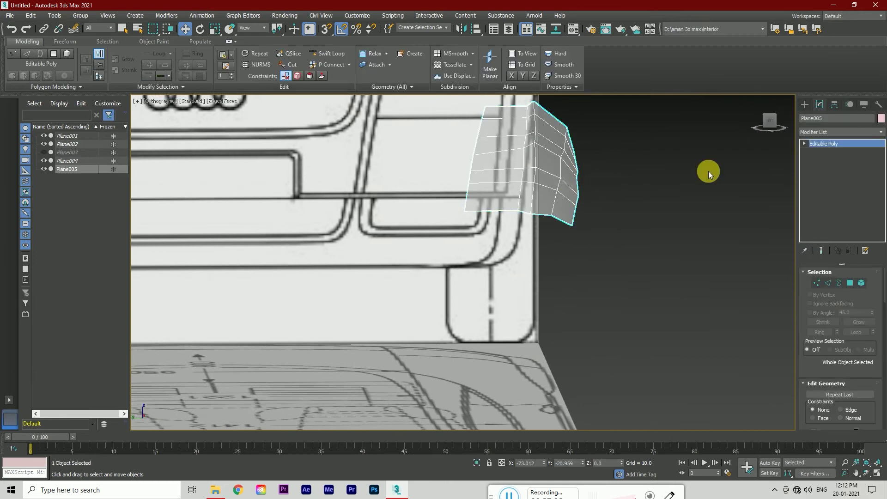
{"action": "key", "text": "2"}
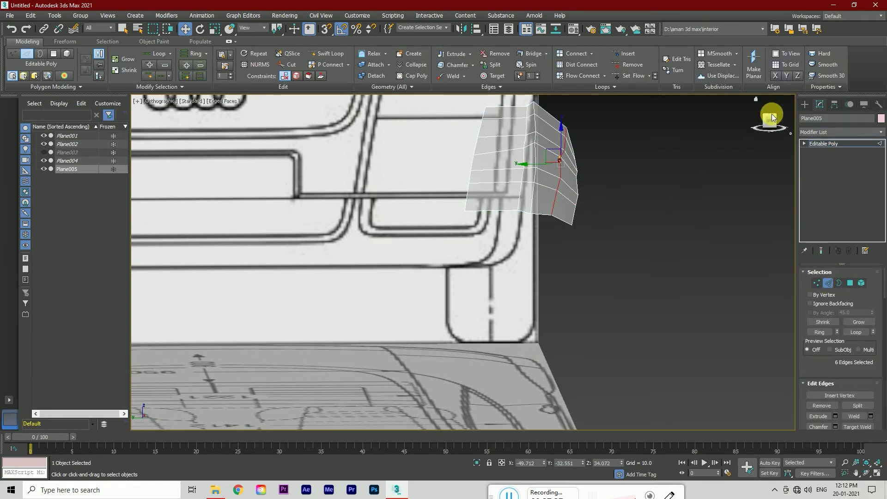
{"action": "left_click", "coordinate": [772, 113]}
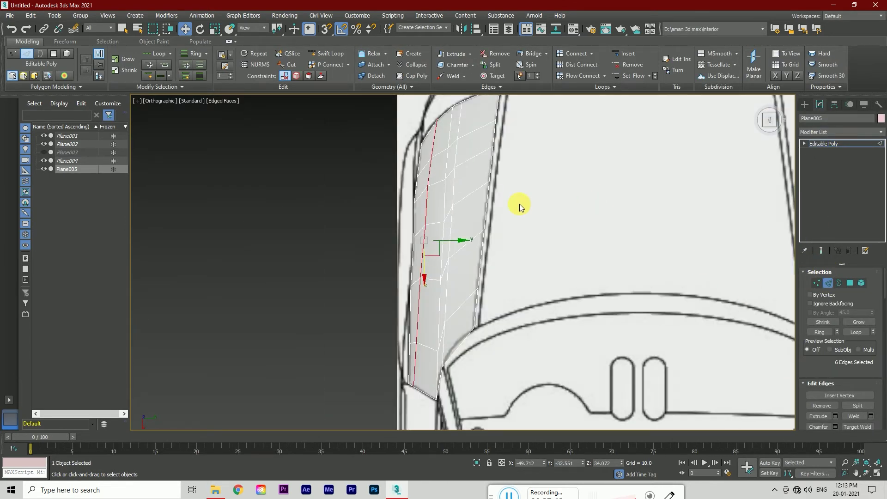
{"action": "double_click", "coordinate": [489, 227], "text": "ctrl"}
{"action": "left_click_drag", "start_coordinate": [515, 219], "coordinate": [522, 223], "text": "shift"}
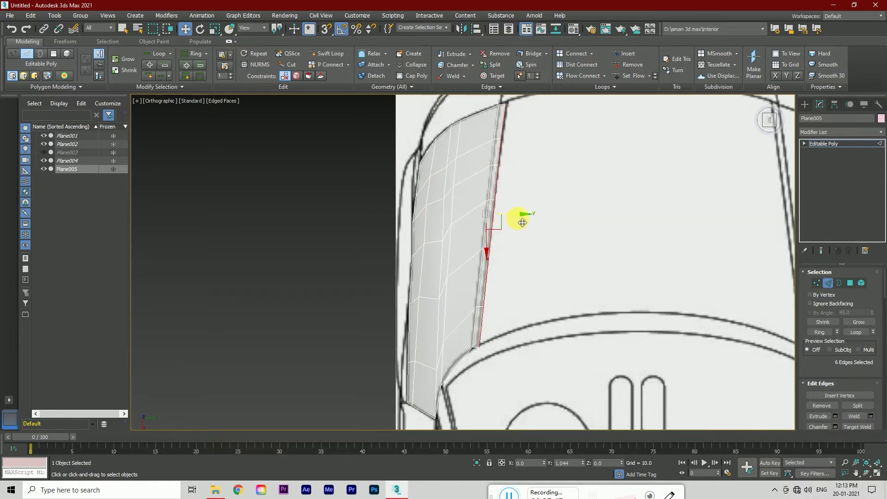
Open the 2012 Audi TT reference photo with View Image and drag the viewer to the left
{"action": "left_click", "coordinate": [12, 21]}
{"action": "left_click", "coordinate": [33, 76]}
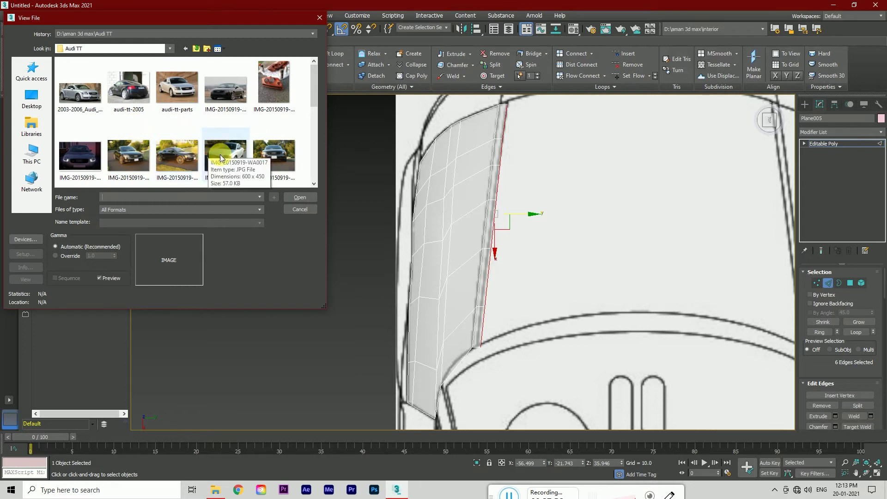
{"action": "scroll", "coordinate": [139, 171], "scroll_direction": "down", "scroll_amount": 5}
{"action": "scroll", "coordinate": [149, 150], "scroll_direction": "down", "scroll_amount": 2}
{"action": "double_click", "coordinate": [159, 138]}
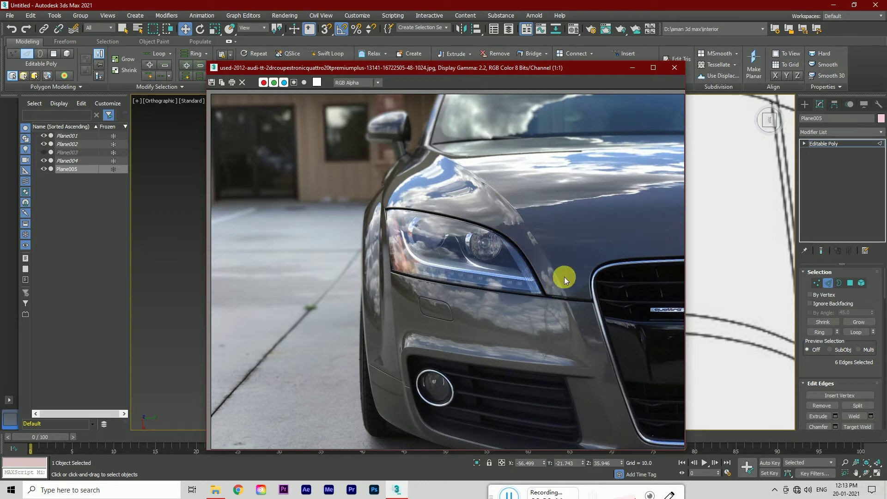
{"action": "left_click_drag", "start_coordinate": [548, 69], "coordinate": [259, 68]}
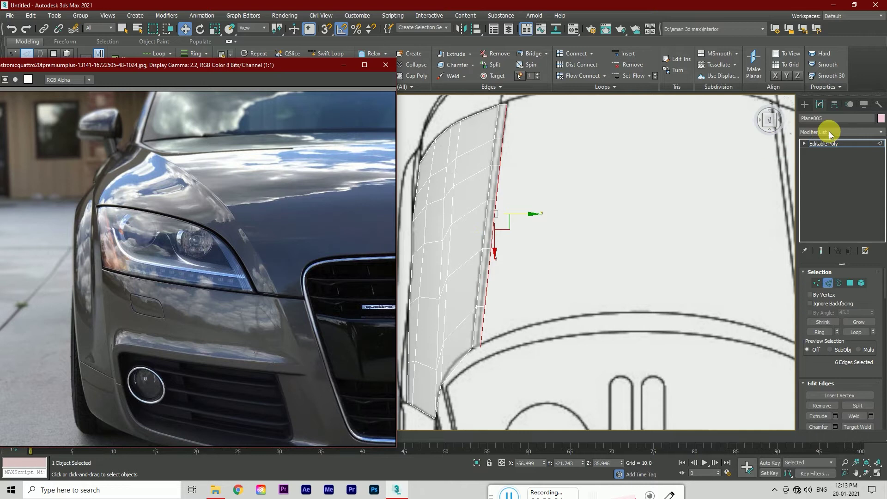
{"action": "left_click", "coordinate": [831, 134]}
Add an FFD 2x2x2 and select its top control points, checking side and front views
{"action": "key", "text": "f"}
{"action": "left_click", "coordinate": [820, 149]}
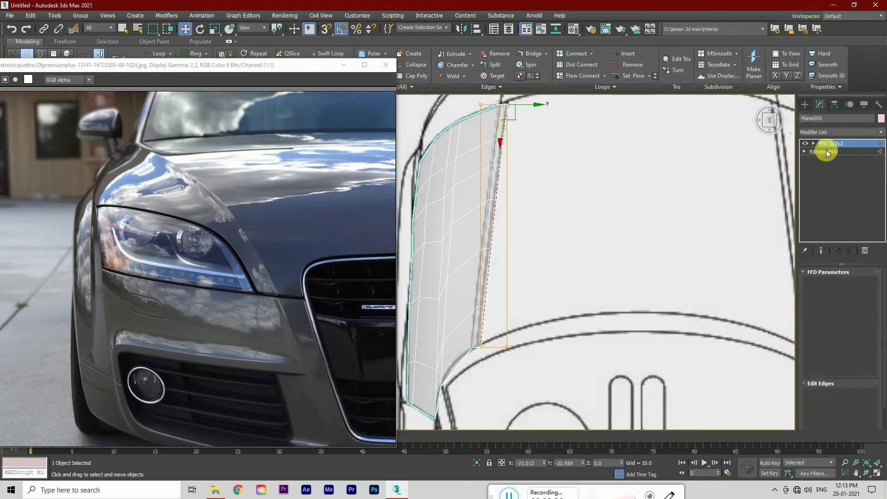
{"action": "left_click", "coordinate": [839, 152]}
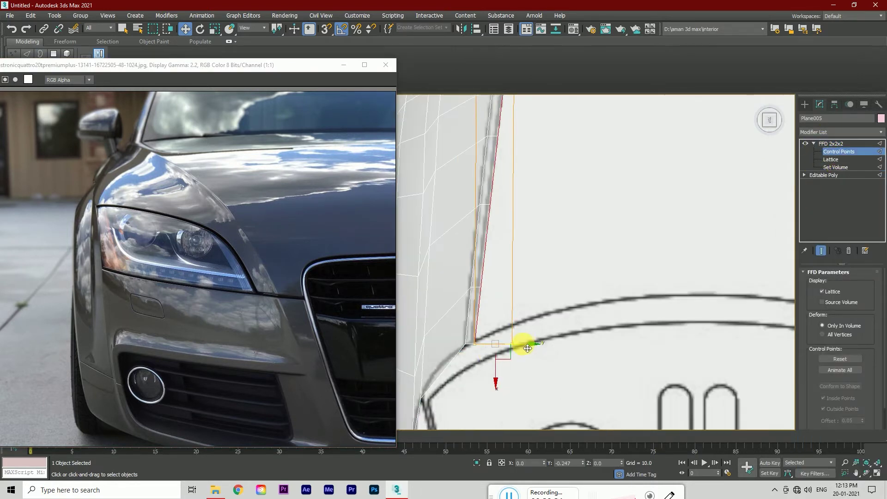
{"action": "scroll", "coordinate": [527, 398], "scroll_direction": "down", "scroll_amount": 2}
{"action": "scroll", "coordinate": [526, 236], "scroll_direction": "up", "scroll_amount": 2}
{"action": "left_click_drag", "start_coordinate": [481, 180], "coordinate": [531, 200]}
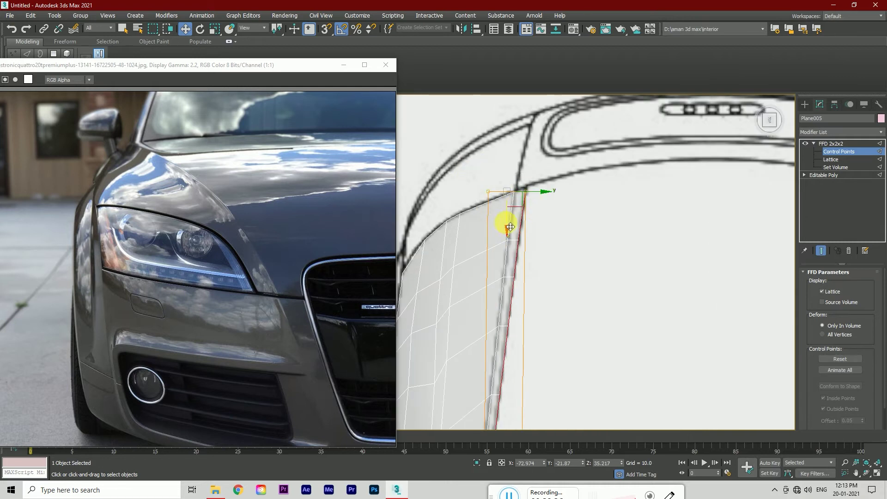
{"action": "scroll", "coordinate": [513, 226], "scroll_direction": "down", "scroll_amount": 2}
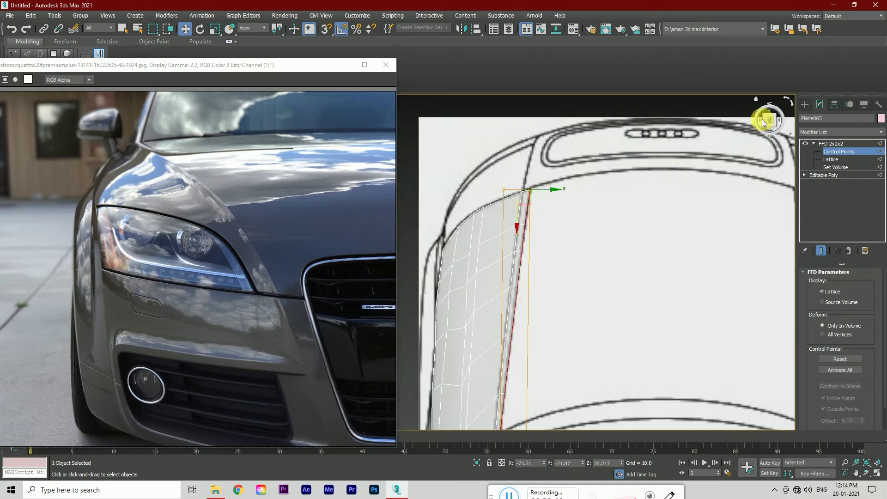
{"action": "left_click", "coordinate": [769, 123]}
{"action": "left_click", "coordinate": [778, 124]}
{"action": "scroll", "coordinate": [507, 276], "scroll_direction": "up", "scroll_amount": 3}
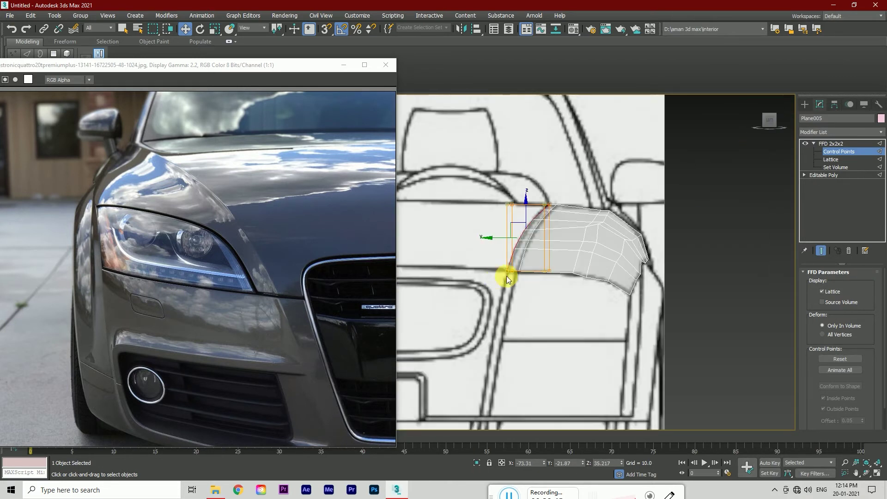
{"action": "scroll", "coordinate": [507, 275], "scroll_direction": "up", "scroll_amount": 2}
Close the reference photo and start picking another image with View Image
{"action": "left_click", "coordinate": [386, 65]}
{"action": "left_click", "coordinate": [9, 16]}
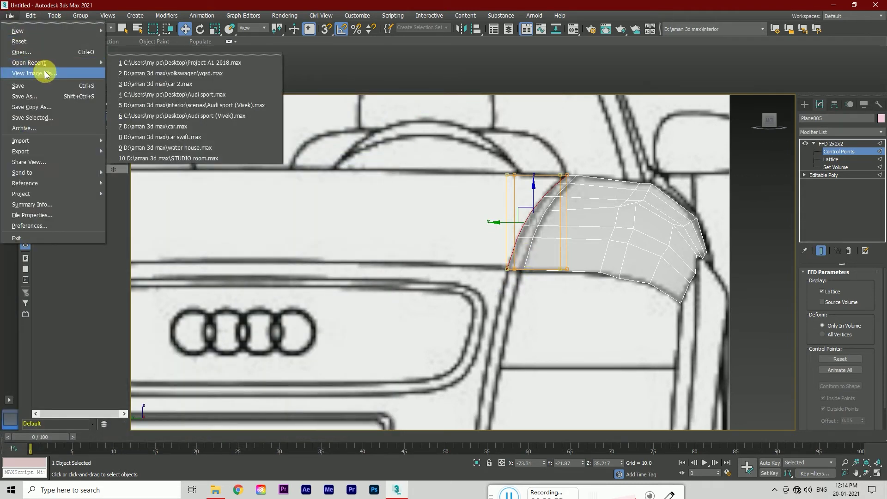
{"action": "left_click", "coordinate": [42, 72]}
Open the IMG-20150919-WA0017 reference photo and enlarge it beside the viewports
{"action": "left_click", "coordinate": [226, 155]}
{"action": "left_click", "coordinate": [306, 199]}
{"action": "scroll", "coordinate": [507, 277], "scroll_direction": "up", "scroll_amount": 1}
{"action": "left_click_drag", "start_coordinate": [459, 158], "coordinate": [249, 116]}
{"action": "left_click", "coordinate": [626, 198]}
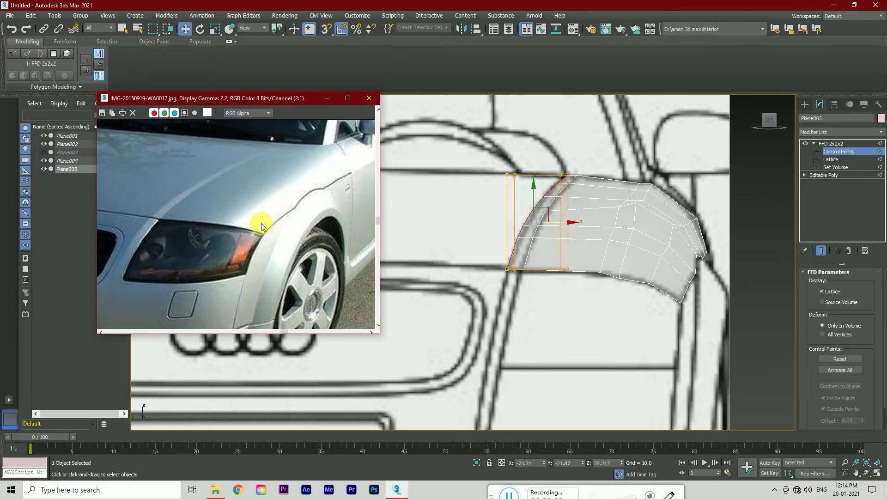
Orbit and switch between left and front views to inspect the hood's curved end
{"action": "mouse_move", "coordinate": [781, 113]}
{"action": "left_mouse_down"}
{"action": "mouse_move", "coordinate": [739, 125]}
{"action": "mouse_move", "coordinate": [698, 158]}
{"action": "left_mouse_up"}
{"action": "left_click_drag", "start_coordinate": [758, 118], "coordinate": [768, 121]}
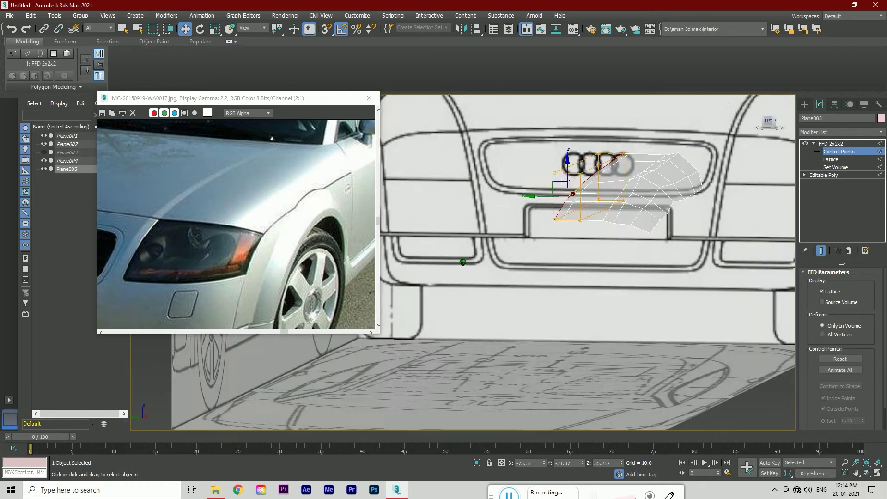
{"action": "middle_click_drag", "start_coordinate": [463, 262], "coordinate": [606, 190], "text": "alt"}
{"action": "scroll", "coordinate": [607, 190], "scroll_direction": "up", "scroll_amount": 3}
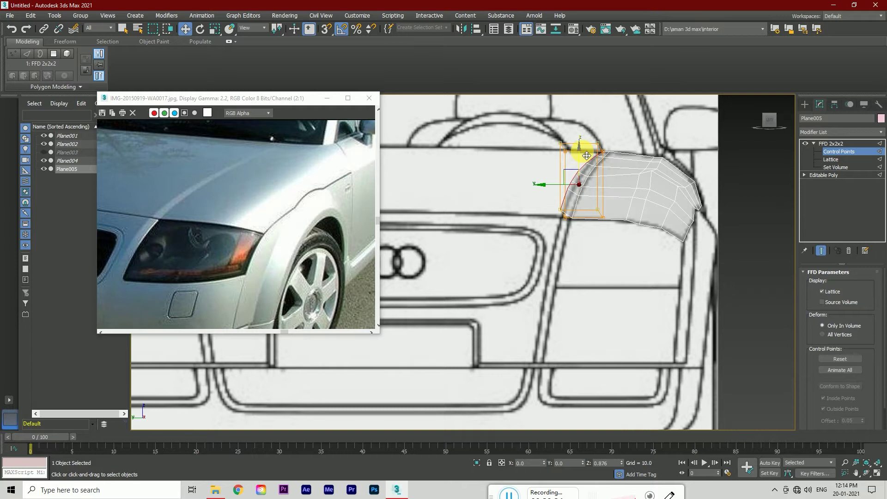
{"action": "scroll", "coordinate": [580, 175], "scroll_direction": "up", "scroll_amount": 2}
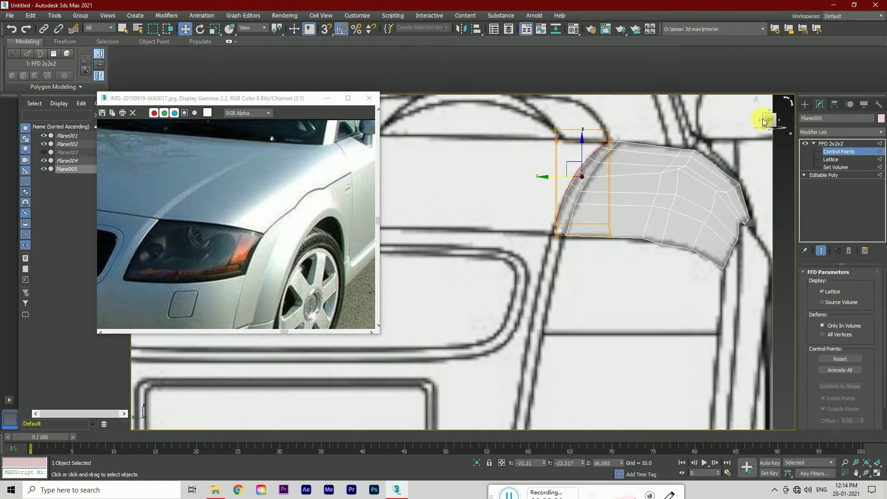
{"action": "left_click", "coordinate": [762, 121]}
{"action": "scroll", "coordinate": [601, 324], "scroll_direction": "up", "scroll_amount": 3}
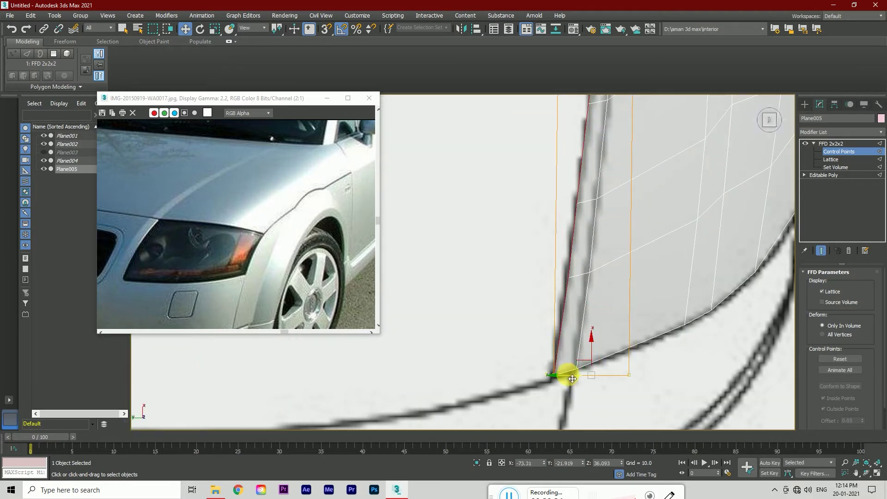
{"action": "scroll", "coordinate": [573, 379], "scroll_direction": "down", "scroll_amount": 4}
{"action": "left_click", "coordinate": [758, 132]}
{"action": "scroll", "coordinate": [569, 189], "scroll_direction": "up", "scroll_amount": 3}
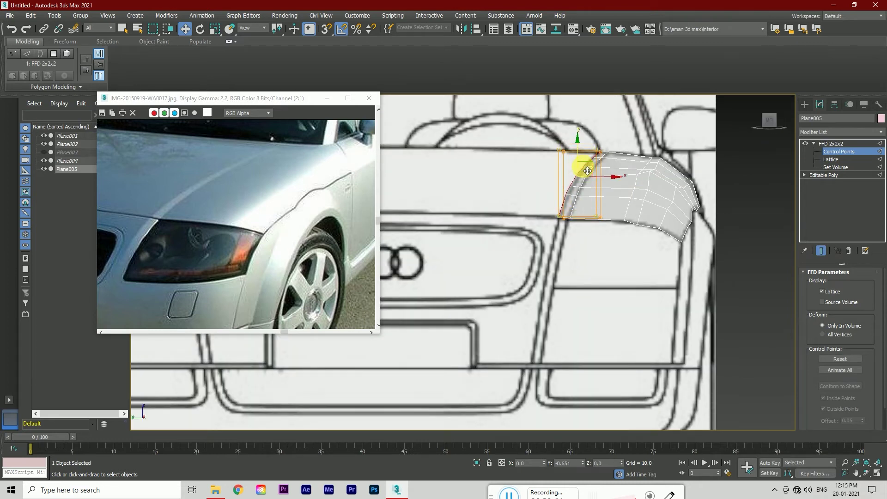
{"action": "left_click", "coordinate": [777, 124]}
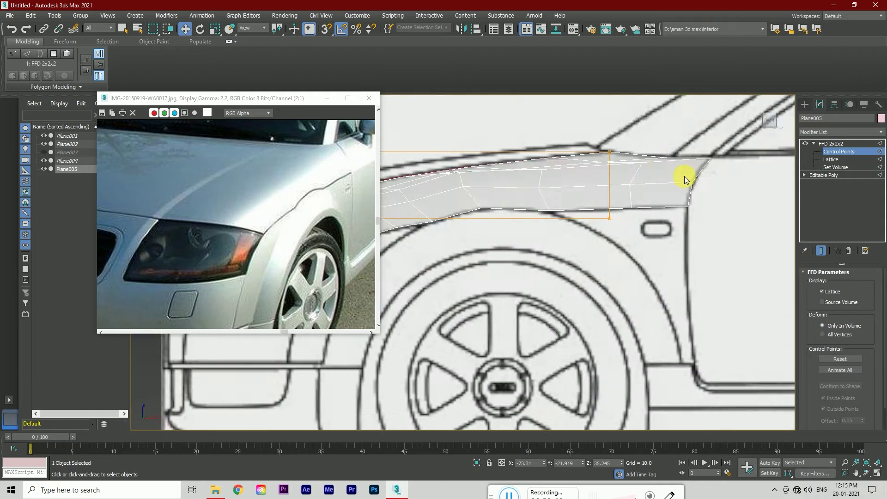
{"action": "scroll", "coordinate": [449, 213], "scroll_direction": "up", "scroll_amount": 2}
{"action": "scroll", "coordinate": [450, 139], "scroll_direction": "up", "scroll_amount": 2}
Move the FFD 2x2x2 control points to fit the curved end to the blueprint
{"action": "left_click_drag", "start_coordinate": [466, 156], "coordinate": [462, 159]}
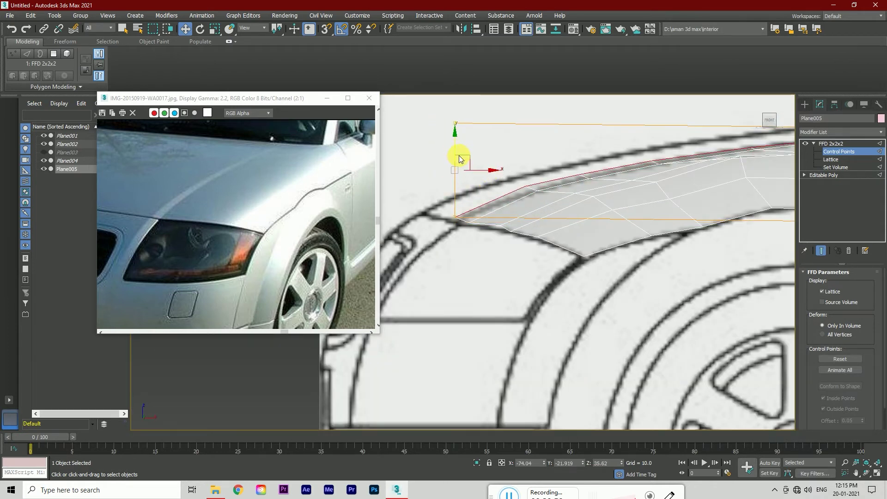
{"action": "scroll", "coordinate": [296, 219], "scroll_direction": "down", "scroll_amount": 2}
{"action": "scroll", "coordinate": [295, 220], "scroll_direction": "up", "scroll_amount": 2}
{"action": "scroll", "coordinate": [482, 186], "scroll_direction": "down", "scroll_amount": 1}
{"action": "scroll", "coordinate": [481, 187], "scroll_direction": "up", "scroll_amount": 1}
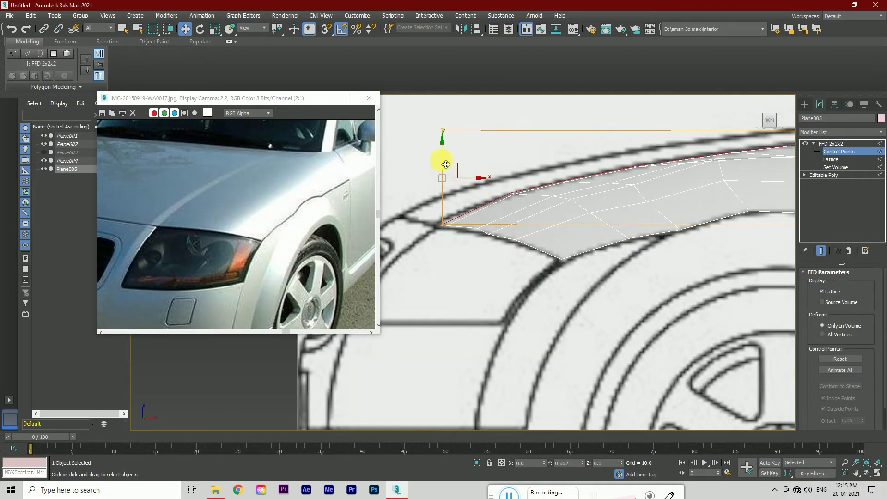
{"action": "left_click", "coordinate": [767, 123]}
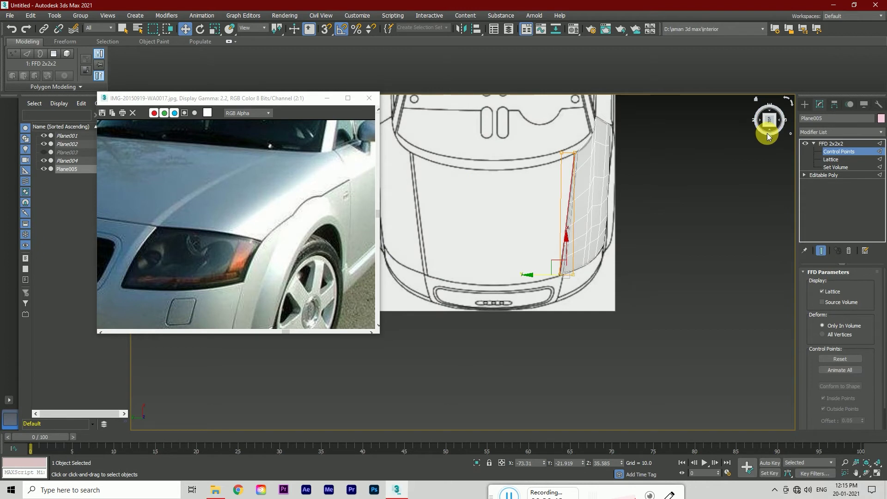
{"action": "scroll", "coordinate": [548, 195], "scroll_direction": "up", "scroll_amount": 3}
{"action": "scroll", "coordinate": [570, 175], "scroll_direction": "up", "scroll_amount": 3}
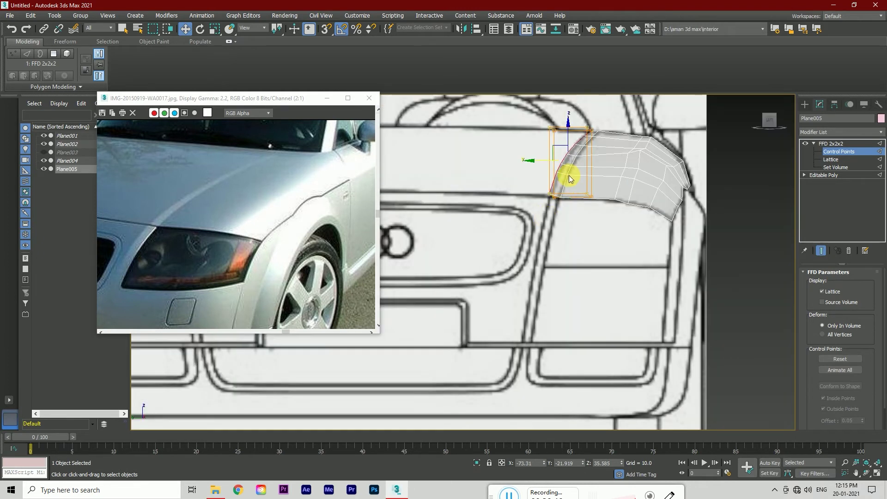
{"action": "key", "text": "t"}
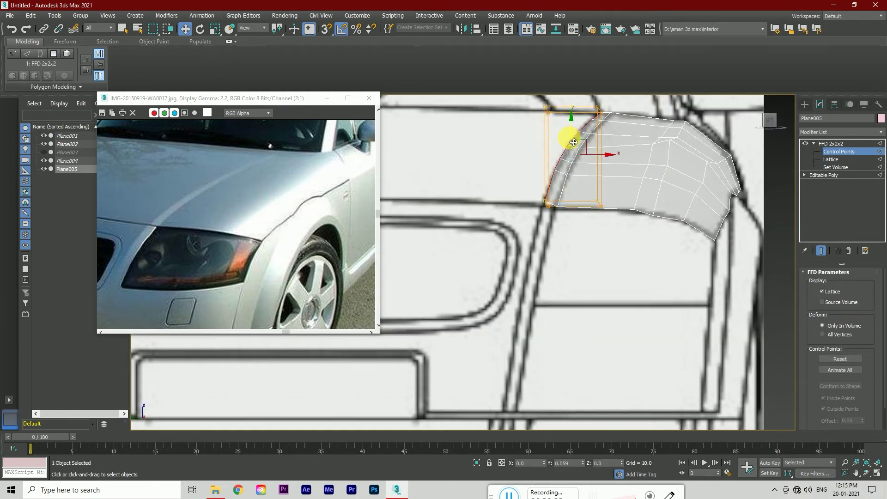
{"action": "left_click", "coordinate": [773, 112]}
{"action": "scroll", "coordinate": [600, 342], "scroll_direction": "down", "scroll_amount": 2}
{"action": "scroll", "coordinate": [594, 397], "scroll_direction": "up", "scroll_amount": 1}
{"action": "scroll", "coordinate": [579, 398], "scroll_direction": "up", "scroll_amount": 3}
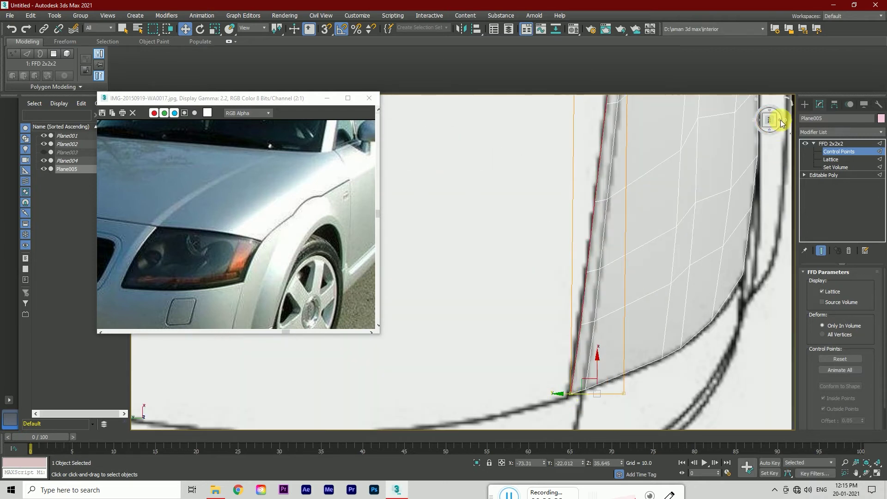
{"action": "left_click", "coordinate": [771, 128]}
{"action": "scroll", "coordinate": [560, 254], "scroll_direction": "down", "scroll_amount": 3}
{"action": "scroll", "coordinate": [559, 206], "scroll_direction": "up", "scroll_amount": 5}
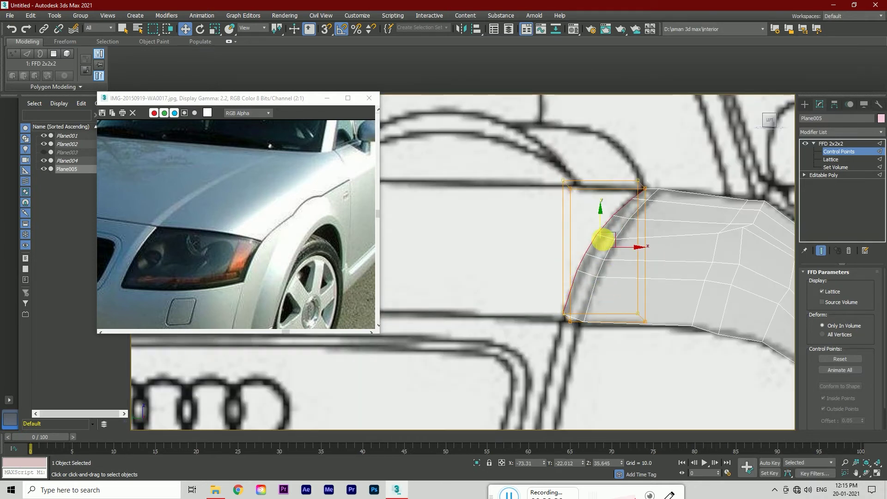
{"action": "scroll", "coordinate": [604, 239], "scroll_direction": "down", "scroll_amount": 3}
Collapse the FFD 2x2x2 modifier into Plane005's Editable Poly
{"action": "left_click", "coordinate": [846, 143]}
{"action": "right_click", "coordinate": [846, 143]}
{"action": "left_click", "coordinate": [792, 224]}
{"action": "left_click", "coordinate": [501, 288]}
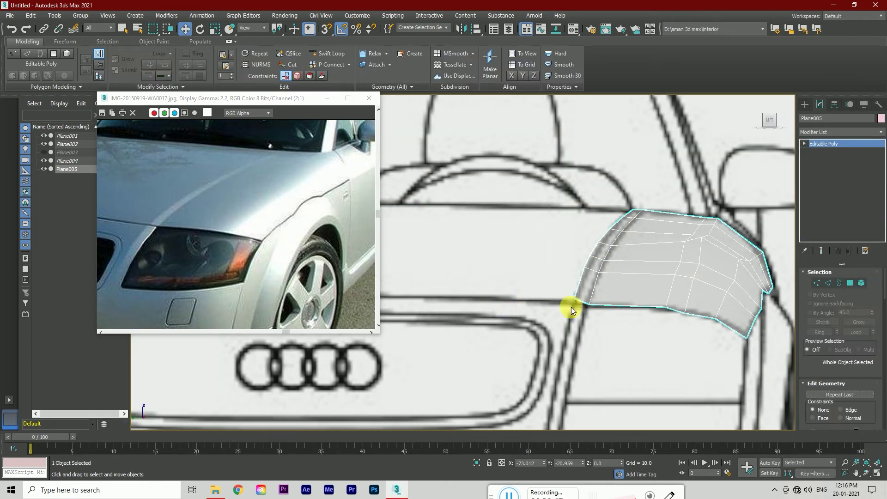
{"action": "scroll", "coordinate": [571, 307], "scroll_direction": "down", "scroll_amount": 3}
In Edge mode, scale the inner edge loop on X in top view and nudge it
{"action": "left_click", "coordinate": [829, 283]}
{"action": "left_click", "coordinate": [759, 119]}
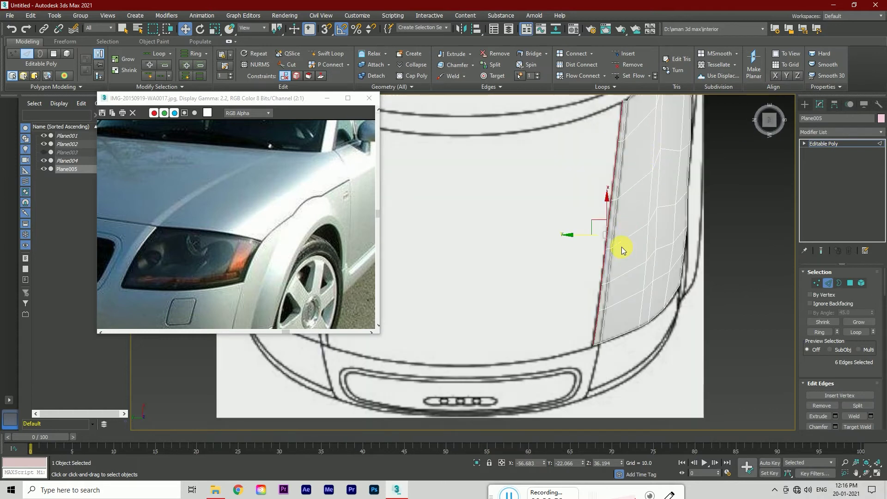
{"action": "scroll", "coordinate": [560, 231], "scroll_direction": "up", "scroll_amount": 2}
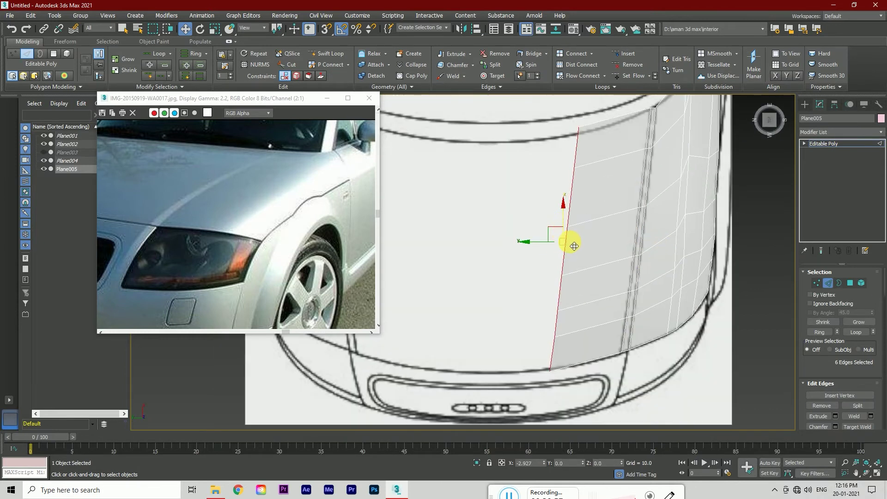
{"action": "key", "text": "r"}
{"action": "left_click_drag", "start_coordinate": [568, 238], "coordinate": [568, 240]}
{"action": "left_click", "coordinate": [184, 31]}
{"action": "left_click_drag", "start_coordinate": [568, 244], "coordinate": [567, 240]}
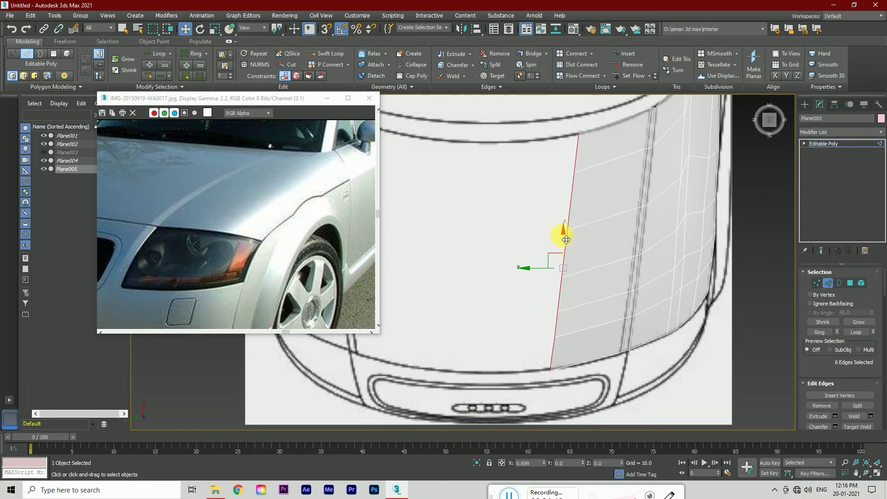
Flatten the edge loop straight along the centre line in left view and raise it slightly
{"action": "key", "text": "l"}
{"action": "key", "text": "r"}
{"action": "mouse_move", "coordinate": [602, 281]}
{"action": "left_mouse_down"}
{"action": "mouse_move", "coordinate": [606, 293]}
{"action": "mouse_move", "coordinate": [780, 356]}
{"action": "left_mouse_up"}
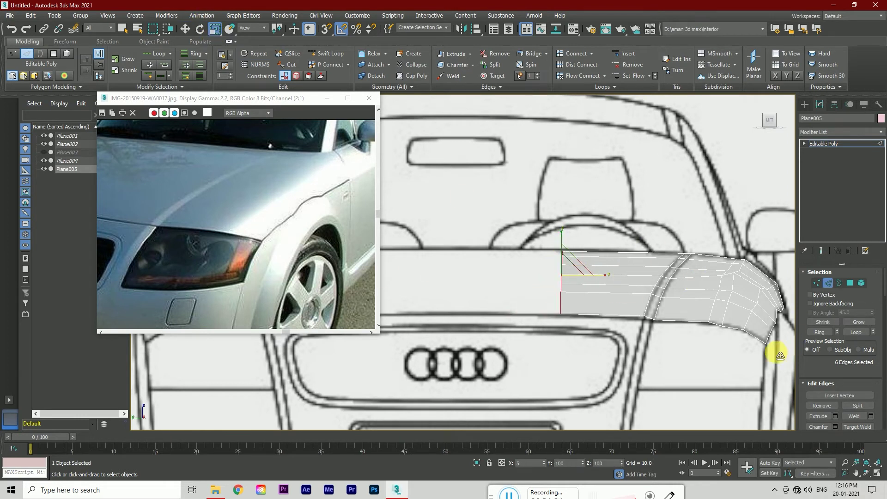
{"action": "key", "text": "w"}
{"action": "scroll", "coordinate": [560, 257], "scroll_direction": "up", "scroll_amount": 2}
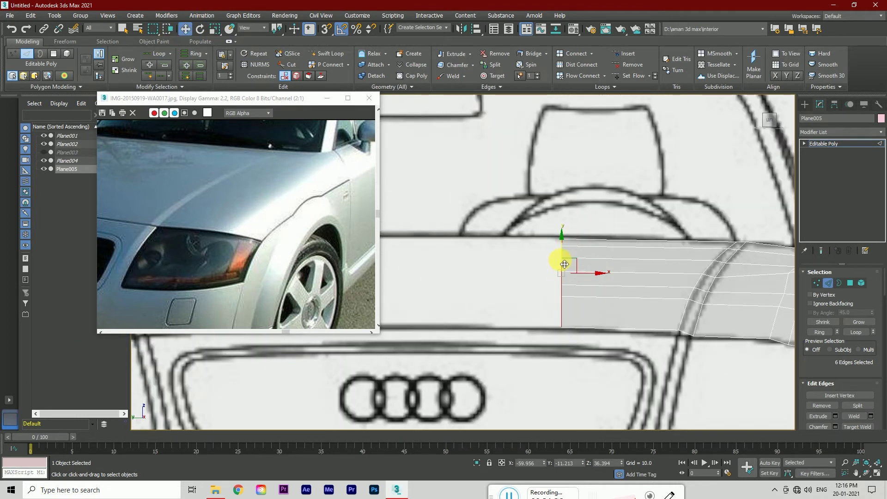
{"action": "key", "text": "r"}
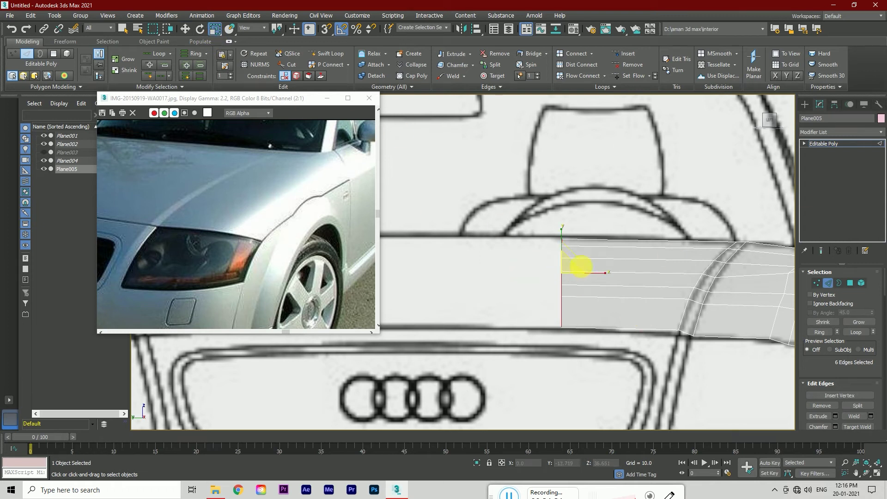
{"action": "key", "text": "w"}
{"action": "left_click_drag", "start_coordinate": [568, 256], "coordinate": [566, 255]}
{"action": "scroll", "coordinate": [658, 201], "scroll_direction": "down", "scroll_amount": 3}
{"action": "key", "text": "f"}
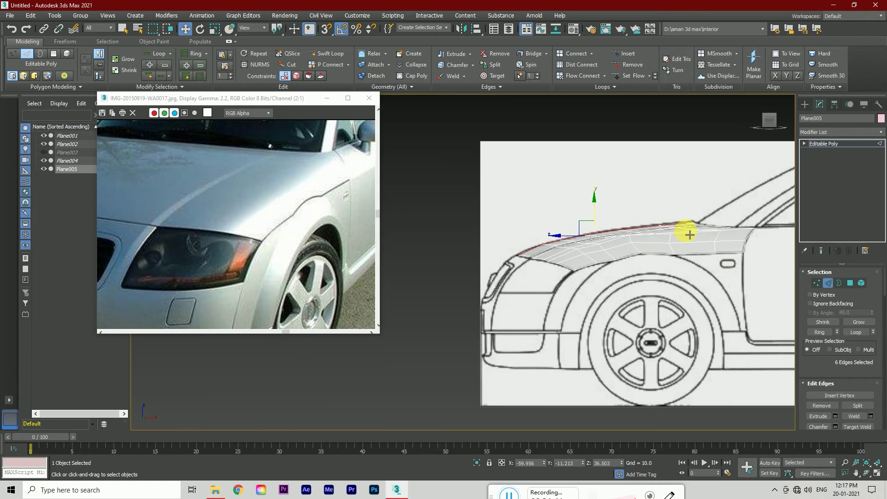
{"action": "scroll", "coordinate": [597, 235], "scroll_direction": "up", "scroll_amount": 2}
{"action": "left_click", "coordinate": [769, 122]}
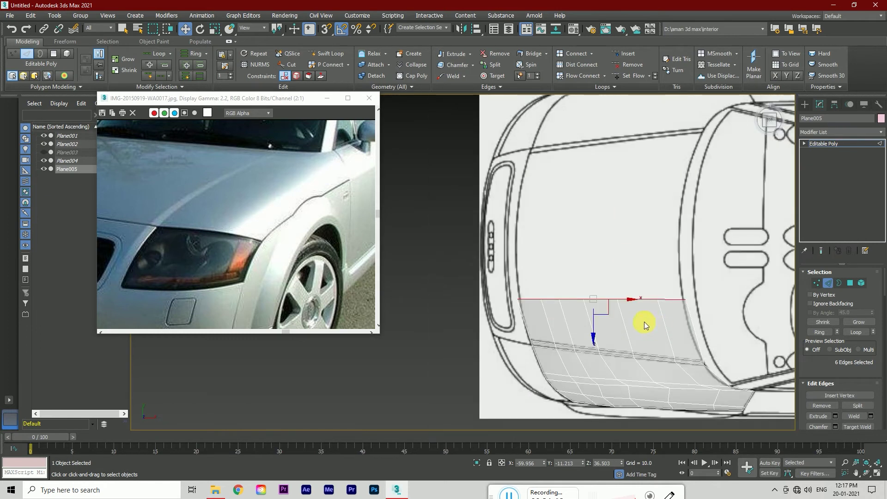
{"action": "scroll", "coordinate": [644, 321], "scroll_direction": "up", "scroll_amount": 3}
Box-select then clear vertices along the hood's upper edge while comparing top and front views
{"action": "left_click", "coordinate": [814, 283]}
{"action": "left_click_drag", "start_coordinate": [753, 290], "coordinate": [677, 311]}
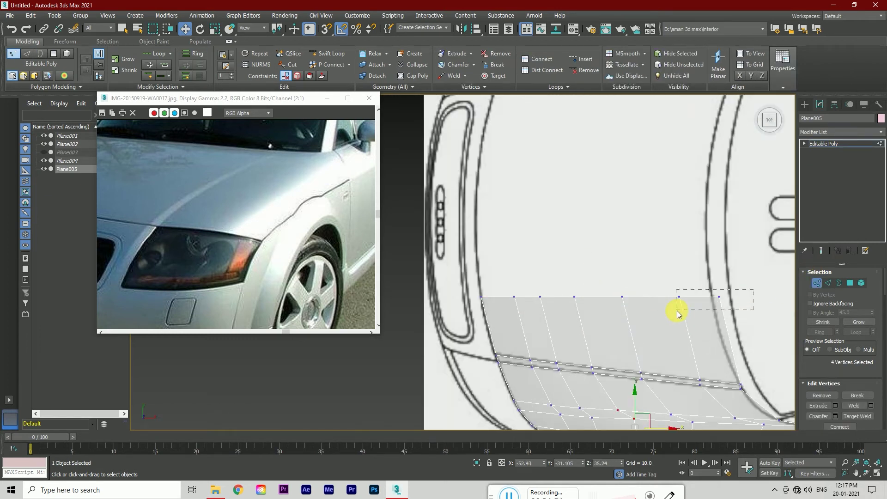
{"action": "left_click", "coordinate": [739, 202]}
{"action": "key", "text": "f"}
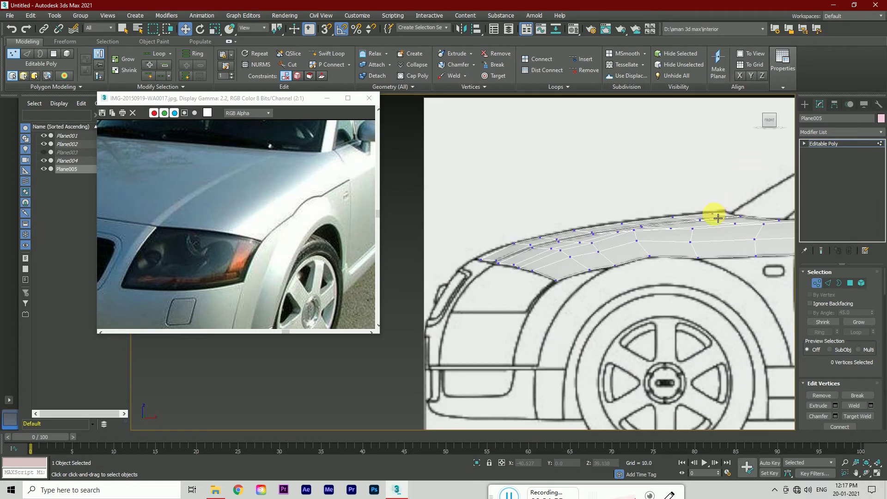
{"action": "left_click", "coordinate": [769, 112]}
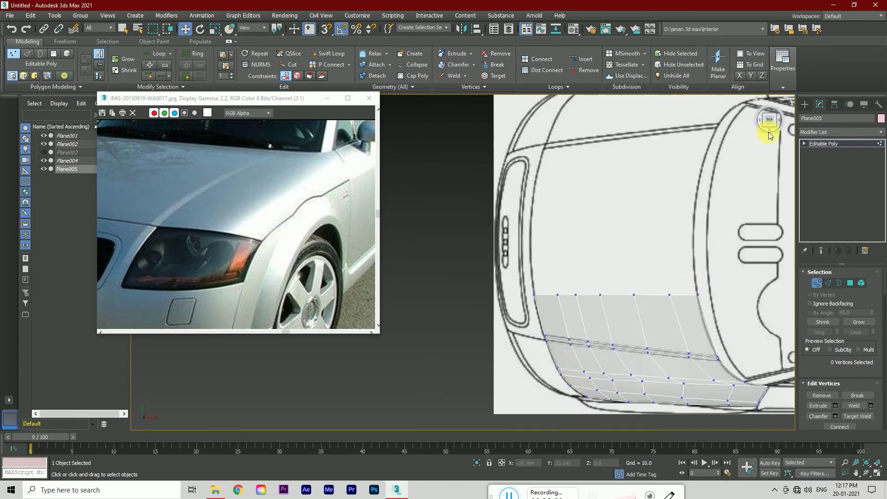
{"action": "left_click", "coordinate": [769, 133]}
{"action": "left_click", "coordinate": [759, 122]}
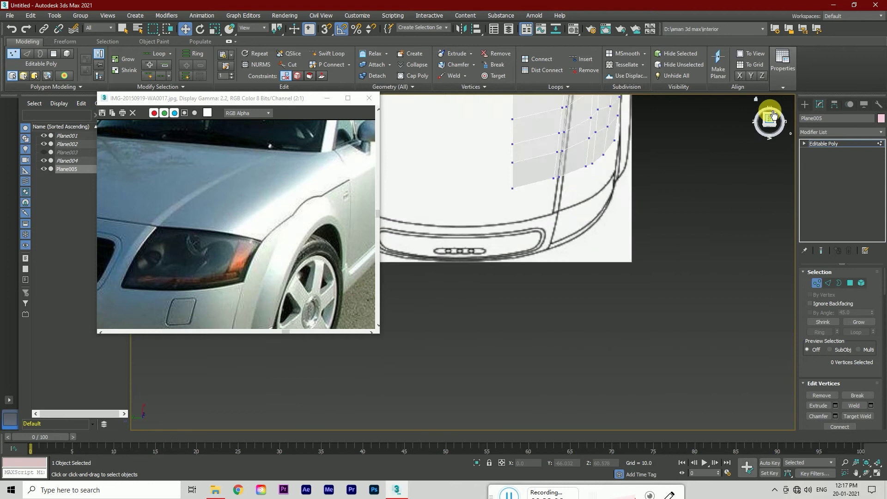
{"action": "left_click", "coordinate": [770, 132]}
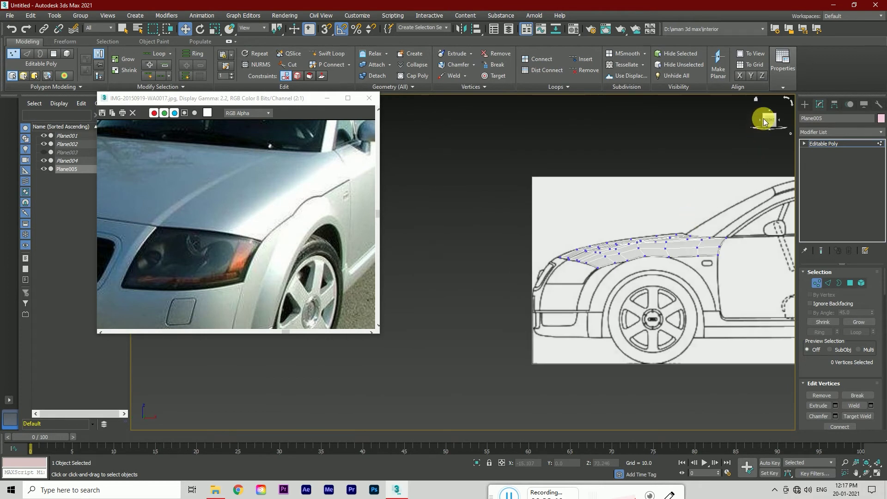
{"action": "left_click", "coordinate": [763, 122]}
Select the hood's end edge row and move it along Y to about 12.5
{"action": "left_click", "coordinate": [828, 283]}
{"action": "double_click", "coordinate": [647, 293]}
{"action": "scroll", "coordinate": [615, 268], "scroll_direction": "up", "scroll_amount": 3}
{"action": "mouse_move", "coordinate": [616, 261]}
{"action": "left_mouse_down"}
{"action": "mouse_move", "coordinate": [615, 228]}
{"action": "mouse_move", "coordinate": [640, 254]}
{"action": "left_mouse_up"}
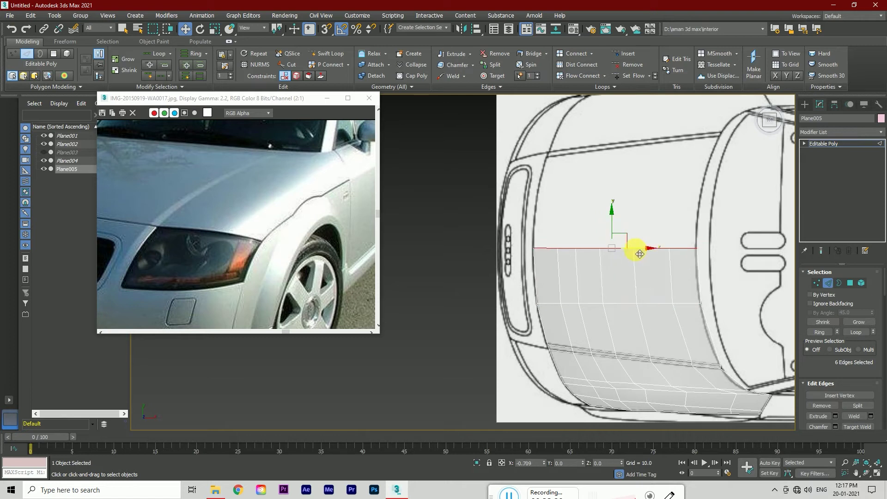
{"action": "left_click", "coordinate": [763, 132]}
{"action": "scroll", "coordinate": [509, 242], "scroll_direction": "up", "scroll_amount": 3}
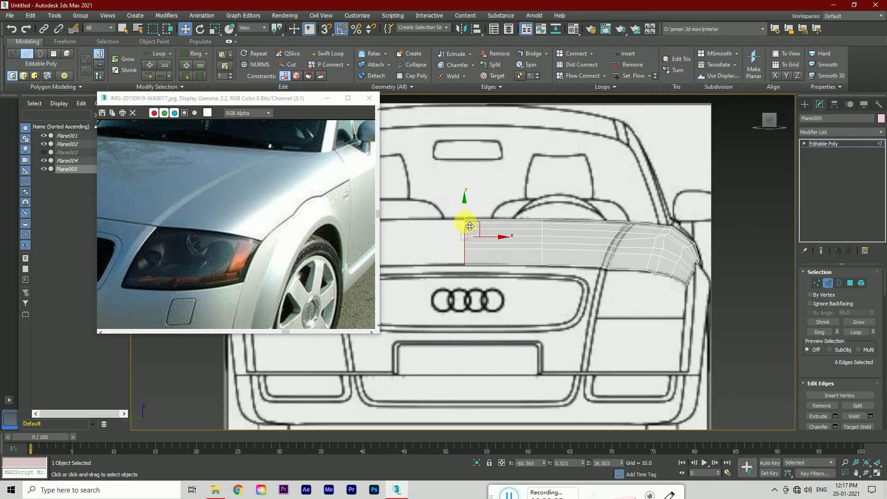
{"action": "left_click", "coordinate": [758, 123]}
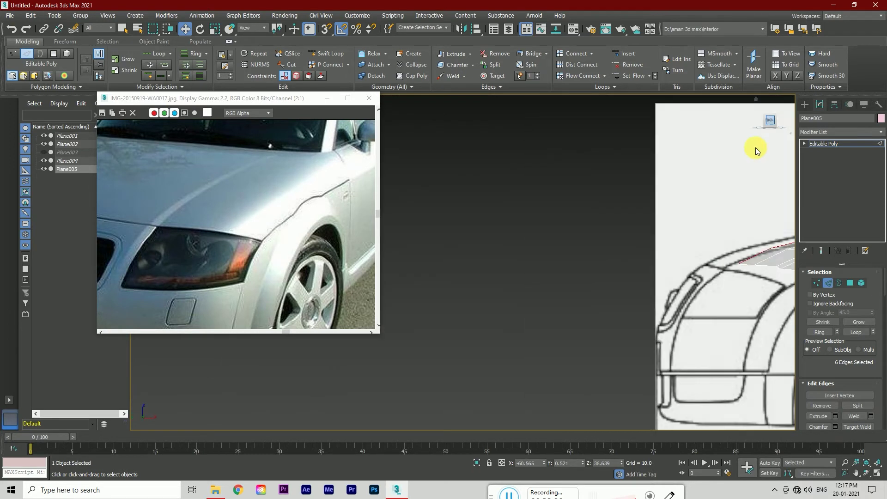
{"action": "scroll", "coordinate": [651, 243], "scroll_direction": "up", "scroll_amount": 2}
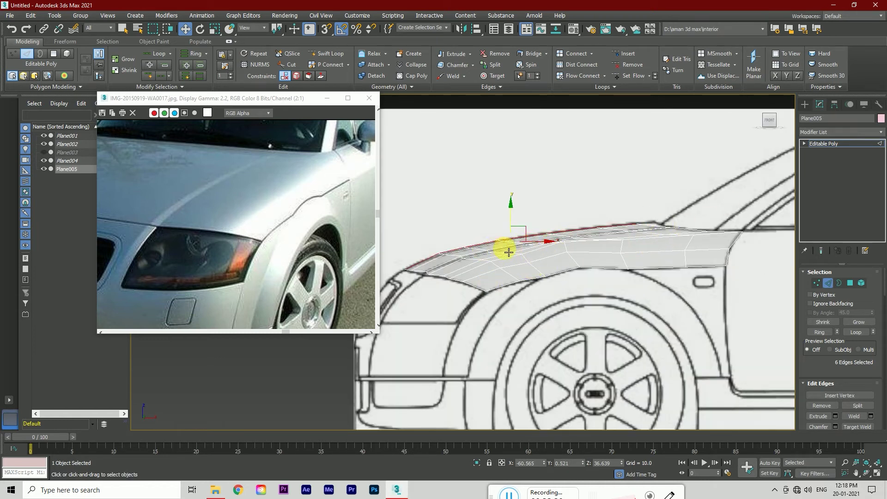
{"action": "left_click", "coordinate": [830, 132]}
Add an FFD 2x2x2 and move its control points to lower and stretch the hood's front end
{"action": "key", "text": "f"}
{"action": "left_click", "coordinate": [834, 149]}
{"action": "key", "text": "1"}
{"action": "scroll", "coordinate": [493, 241], "scroll_direction": "up", "scroll_amount": 3}
{"action": "left_click", "coordinate": [525, 234]}
{"action": "scroll", "coordinate": [525, 234], "scroll_direction": "up", "scroll_amount": 2}
{"action": "left_click_drag", "start_coordinate": [519, 166], "coordinate": [518, 170]}
{"action": "scroll", "coordinate": [519, 170], "scroll_direction": "down", "scroll_amount": 3}
{"action": "scroll", "coordinate": [666, 192], "scroll_direction": "up", "scroll_amount": 3}
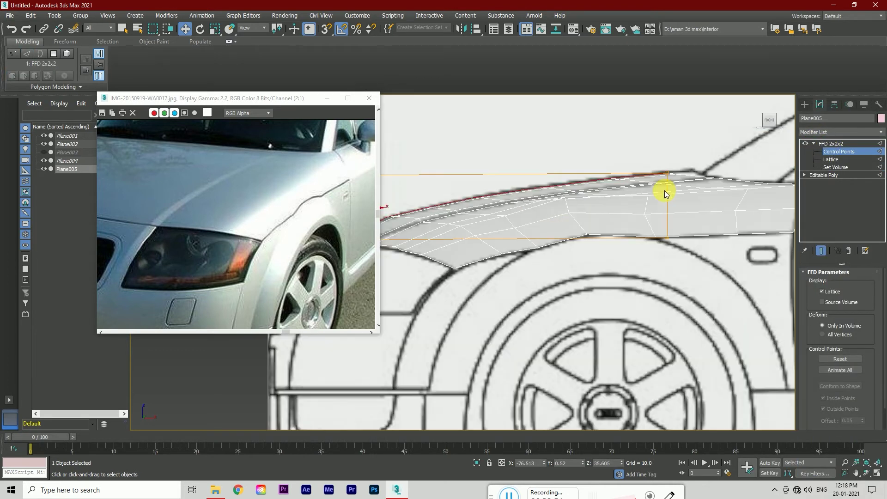
{"action": "mouse_move", "coordinate": [673, 198]}
{"action": "left_mouse_down"}
{"action": "mouse_move", "coordinate": [703, 206]}
{"action": "mouse_move", "coordinate": [723, 198]}
{"action": "left_mouse_up"}
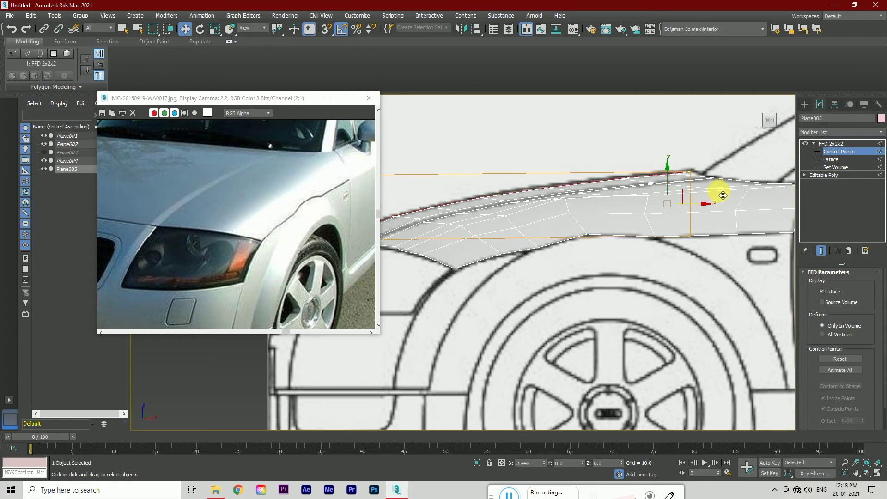
{"action": "key", "text": "t"}
{"action": "scroll", "coordinate": [715, 154], "scroll_direction": "down", "scroll_amount": 2}
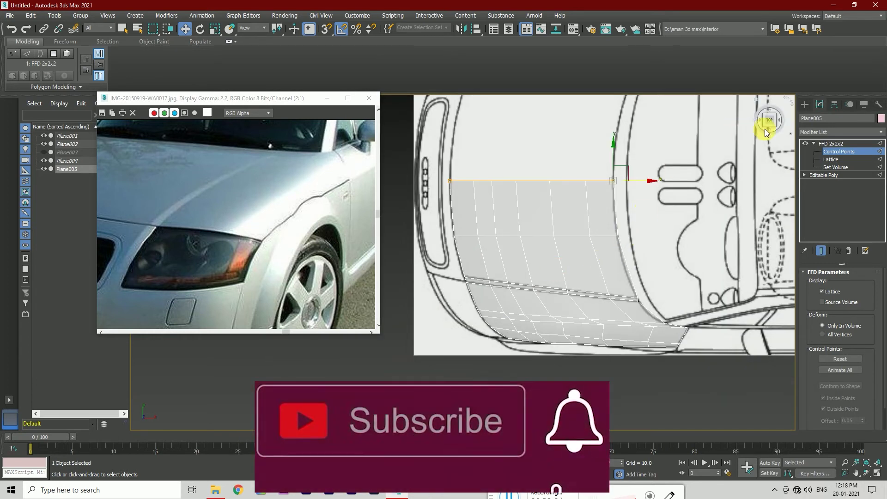
{"action": "left_click", "coordinate": [765, 133]}
{"action": "scroll", "coordinate": [459, 267], "scroll_direction": "up", "scroll_amount": 3}
Collapse all modifiers into the Editable Poly and enter Vertex mode
{"action": "right_click", "coordinate": [825, 166]}
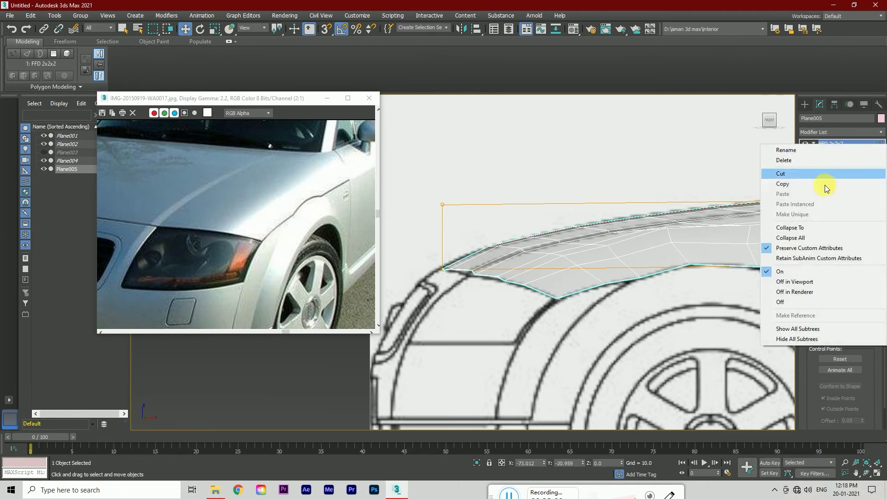
{"action": "left_click", "coordinate": [792, 228]}
{"action": "left_click", "coordinate": [481, 281]}
{"action": "left_click", "coordinate": [817, 283]}
{"action": "scroll", "coordinate": [426, 260], "scroll_direction": "up", "scroll_amount": 2}
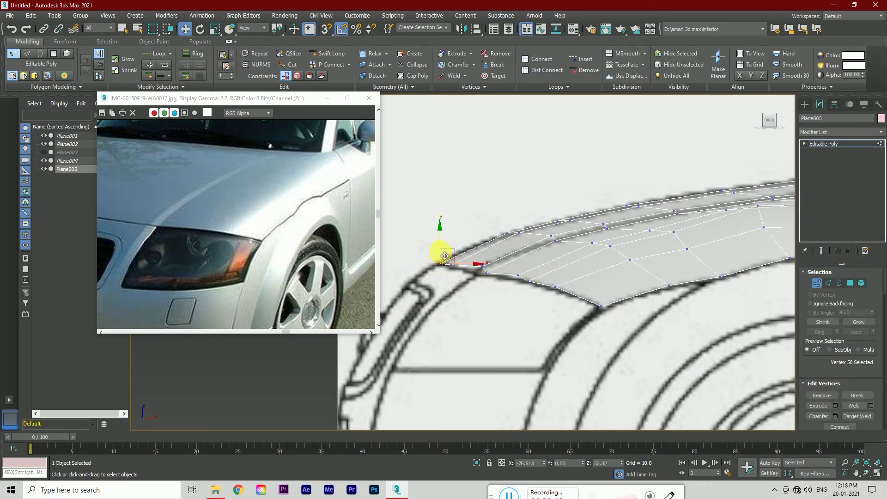
Maximize the top view with Alt+W and zoom out over the hood
{"action": "scroll", "coordinate": [502, 287], "scroll_direction": "down", "scroll_amount": 2}
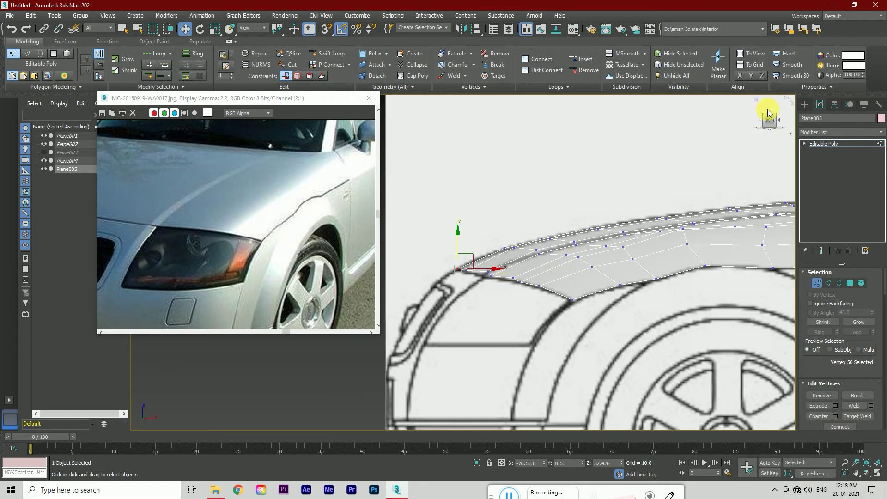
{"action": "left_click", "coordinate": [768, 113]}
{"action": "key", "text": "alt+w"}
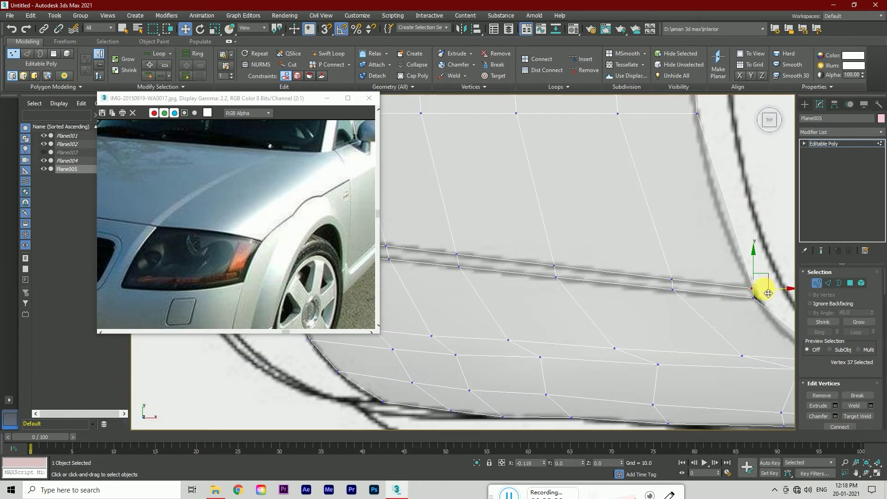
{"action": "scroll", "coordinate": [760, 304], "scroll_direction": "up", "scroll_amount": 2}
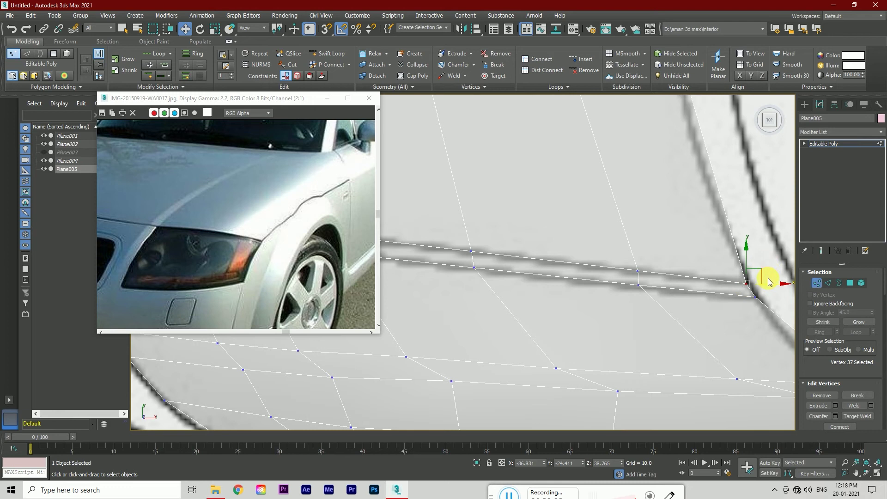
{"action": "scroll", "coordinate": [739, 222], "scroll_direction": "down", "scroll_amount": 2}
{"action": "scroll", "coordinate": [645, 276], "scroll_direction": "down", "scroll_amount": 2}
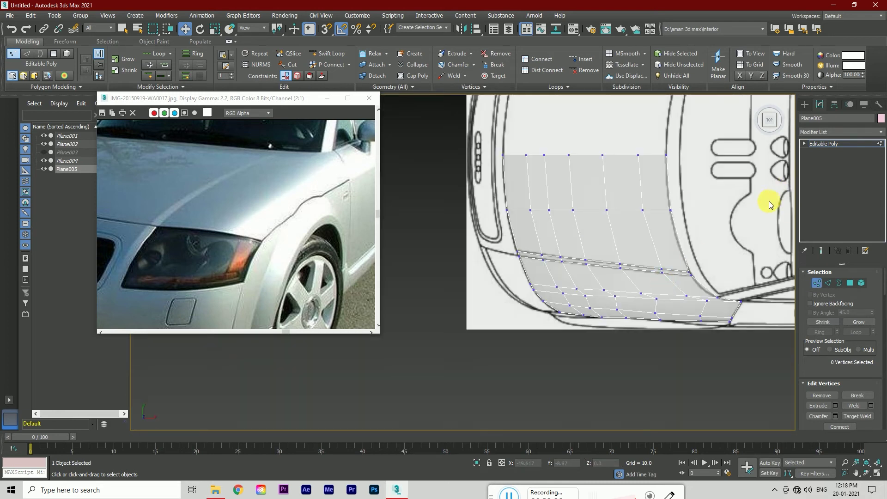
{"action": "scroll", "coordinate": [844, 385], "scroll_direction": "down", "scroll_amount": 5}
{"action": "scroll", "coordinate": [844, 398], "scroll_direction": "down", "scroll_amount": 5}
{"action": "scroll", "coordinate": [841, 395], "scroll_direction": "down", "scroll_amount": 5}
{"action": "scroll", "coordinate": [836, 388], "scroll_direction": "down", "scroll_amount": 5}
{"action": "scroll", "coordinate": [836, 387], "scroll_direction": "up", "scroll_amount": 3}
Expand and review the subdivision surface and displacement settings, then collapse them
{"action": "left_click", "coordinate": [805, 312]}
{"action": "left_click", "coordinate": [805, 322]}
{"action": "scroll", "coordinate": [836, 384], "scroll_direction": "down", "scroll_amount": 2}
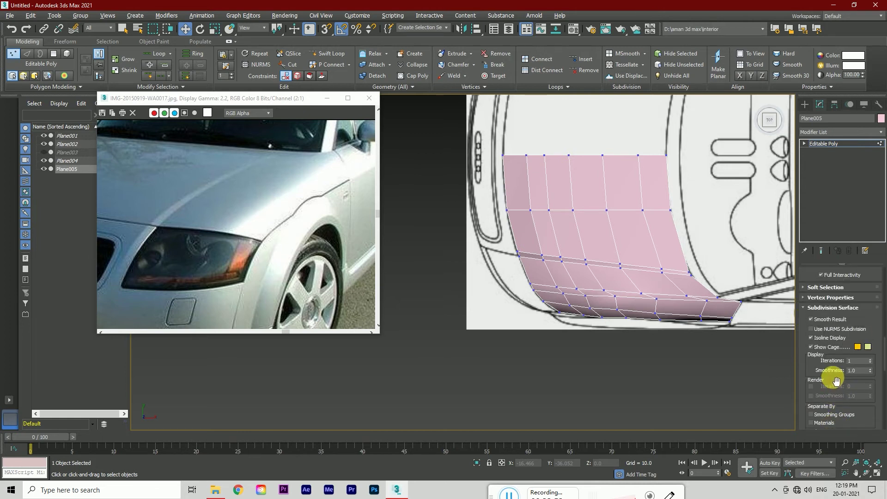
{"action": "left_click", "coordinate": [804, 337]}
{"action": "scroll", "coordinate": [845, 386], "scroll_direction": "down", "scroll_amount": 2}
{"action": "scroll", "coordinate": [842, 398], "scroll_direction": "up", "scroll_amount": 2}
{"action": "scroll", "coordinate": [834, 383], "scroll_direction": "up", "scroll_amount": 2}
{"action": "scroll", "coordinate": [818, 356], "scroll_direction": "up", "scroll_amount": 2}
{"action": "left_click", "coordinate": [820, 316]}
{"action": "scroll", "coordinate": [832, 314], "scroll_direction": "up", "scroll_amount": 3}
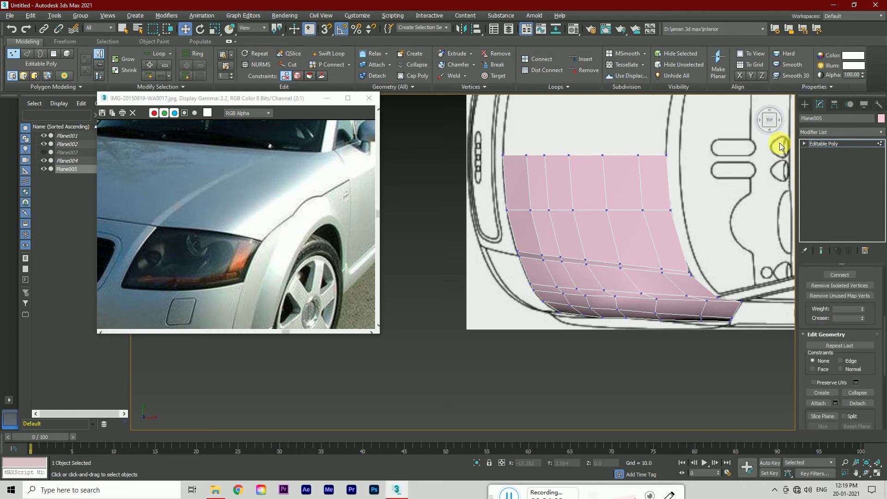
Zoom into the left view and drag the reference photo window aside
{"action": "key", "text": "l"}
{"action": "scroll", "coordinate": [827, 287], "scroll_direction": "up", "scroll_amount": 2}
{"action": "scroll", "coordinate": [827, 287], "scroll_direction": "up", "scroll_amount": 2}
{"action": "scroll", "coordinate": [590, 234], "scroll_direction": "up", "scroll_amount": 3}
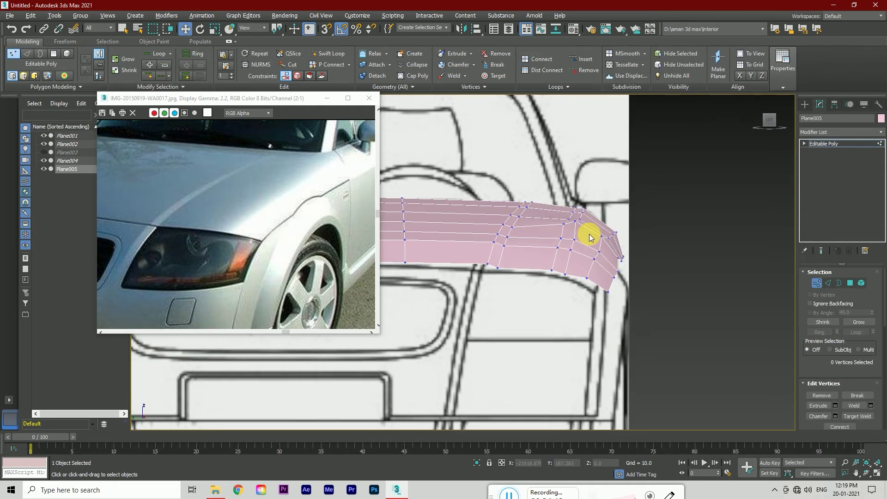
{"action": "scroll", "coordinate": [589, 234], "scroll_direction": "up", "scroll_amount": 2}
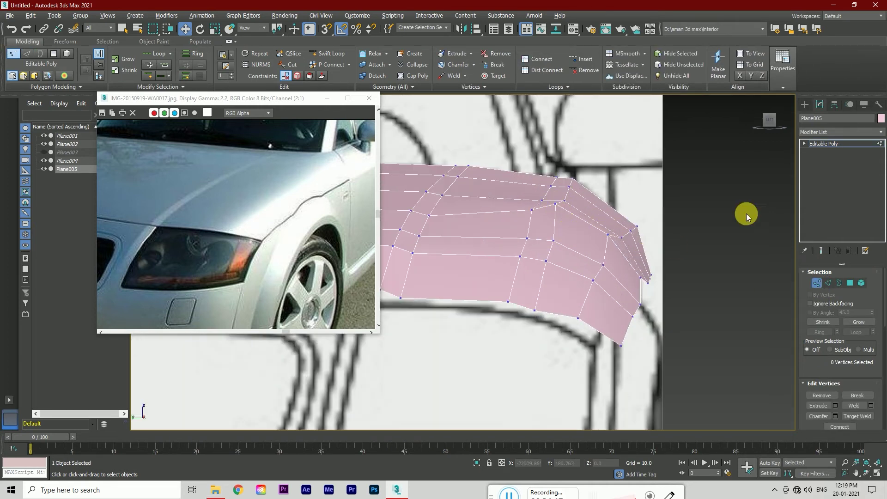
{"action": "left_click_drag", "start_coordinate": [342, 98], "coordinate": [328, 102]}
Add a Symmetry modifier with Mirror Axis Y and Flip checked
{"action": "left_click", "coordinate": [838, 133]}
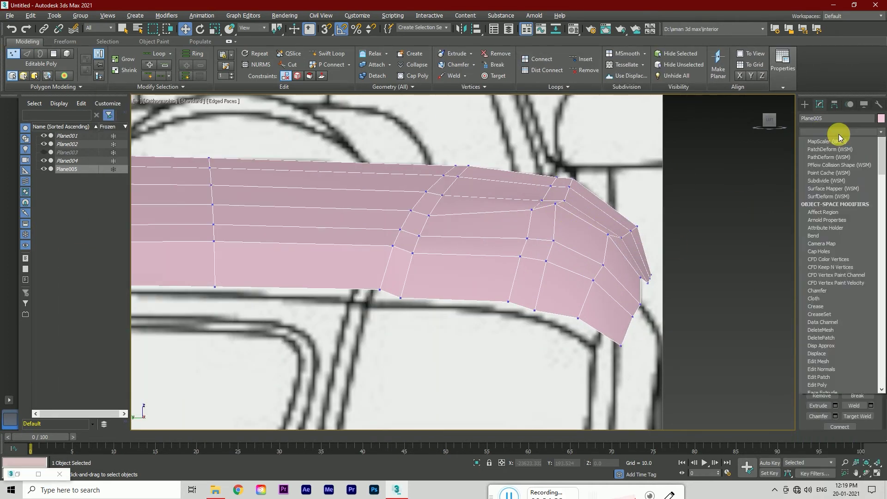
{"action": "type", "text": "sk"}
{"action": "left_click", "coordinate": [819, 291]}
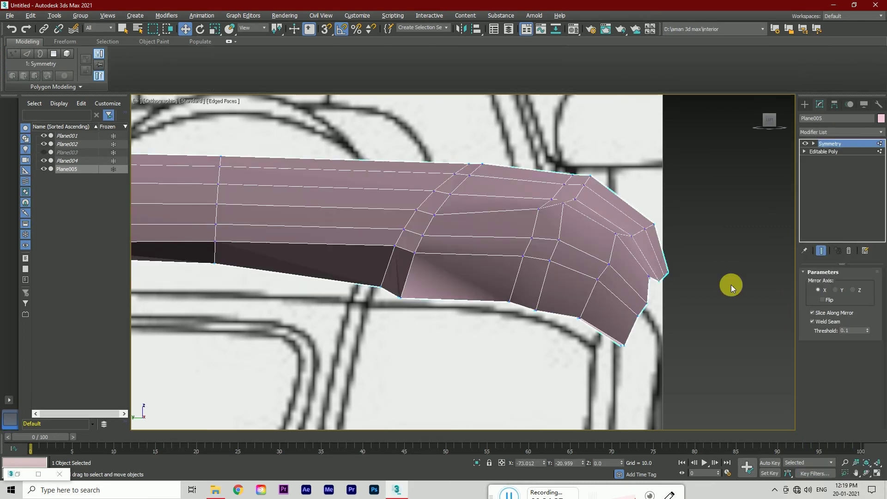
{"action": "scroll", "coordinate": [624, 225], "scroll_direction": "down", "scroll_amount": 4}
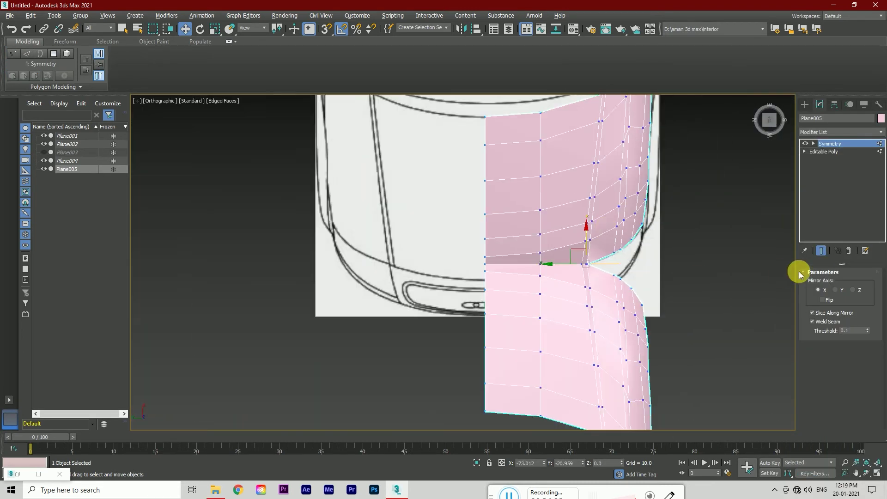
{"action": "left_click", "coordinate": [835, 290]}
{"action": "left_click", "coordinate": [823, 300]}
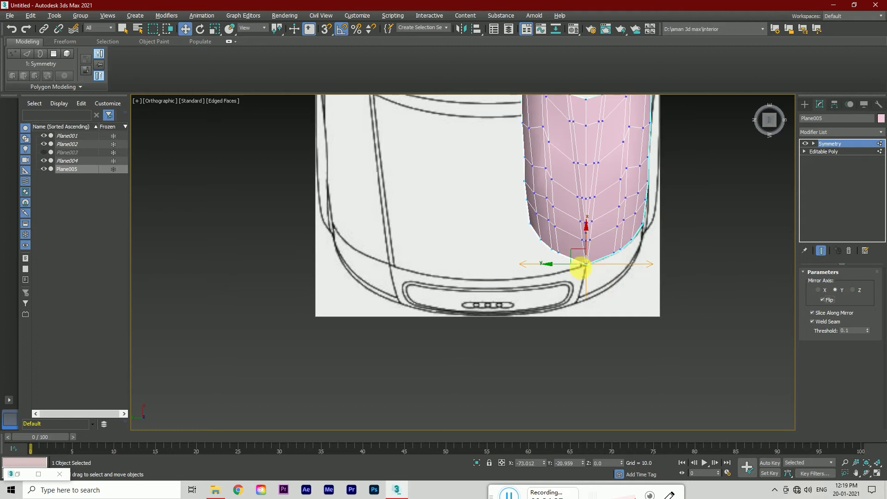
Move the Symmetry mirror gizmo onto the bonnet's centre line
{"action": "mouse_move", "coordinate": [545, 264]}
{"action": "left_mouse_down"}
{"action": "mouse_move", "coordinate": [447, 279]}
{"action": "mouse_move", "coordinate": [478, 270]}
{"action": "left_mouse_up"}
{"action": "scroll", "coordinate": [453, 270], "scroll_direction": "up", "scroll_amount": 2}
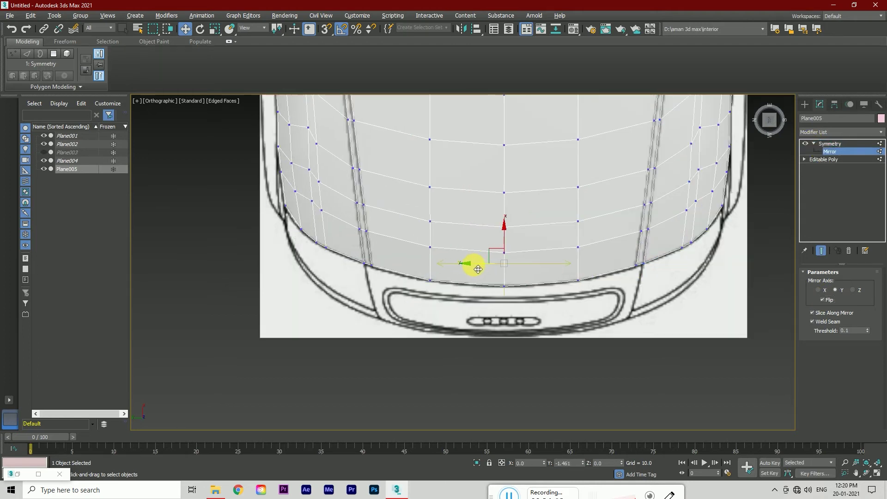
{"action": "left_click_drag", "start_coordinate": [478, 270], "coordinate": [477, 270]}
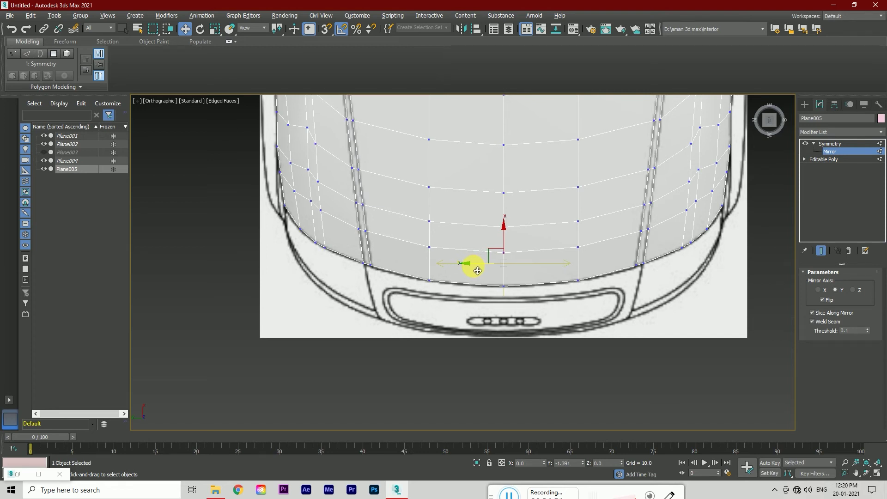
{"action": "scroll", "coordinate": [478, 272], "scroll_direction": "down", "scroll_amount": 2}
{"action": "scroll", "coordinate": [470, 297], "scroll_direction": "down", "scroll_amount": 2}
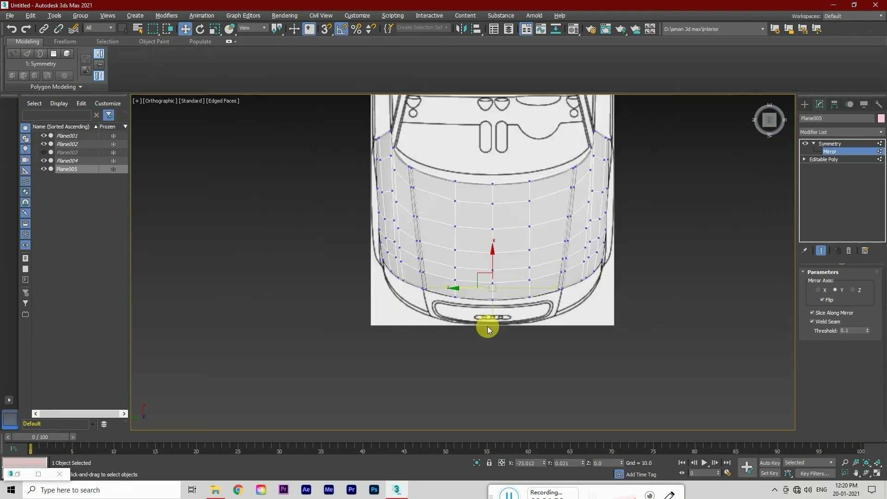
{"action": "scroll", "coordinate": [611, 154], "scroll_direction": "up", "scroll_amount": 2}
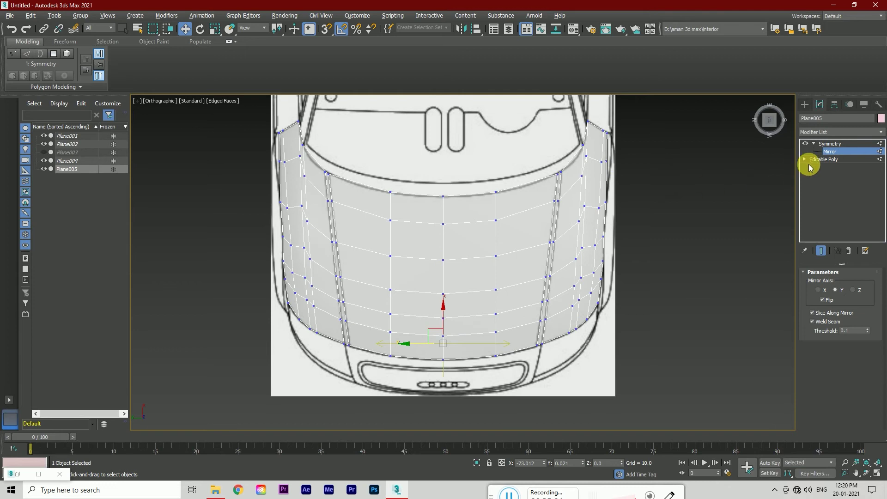
{"action": "left_click", "coordinate": [830, 138]}
Add a MeshSmooth modifier above Symmetry and orbit to a tilted view of the hood
{"action": "key", "text": "m"}
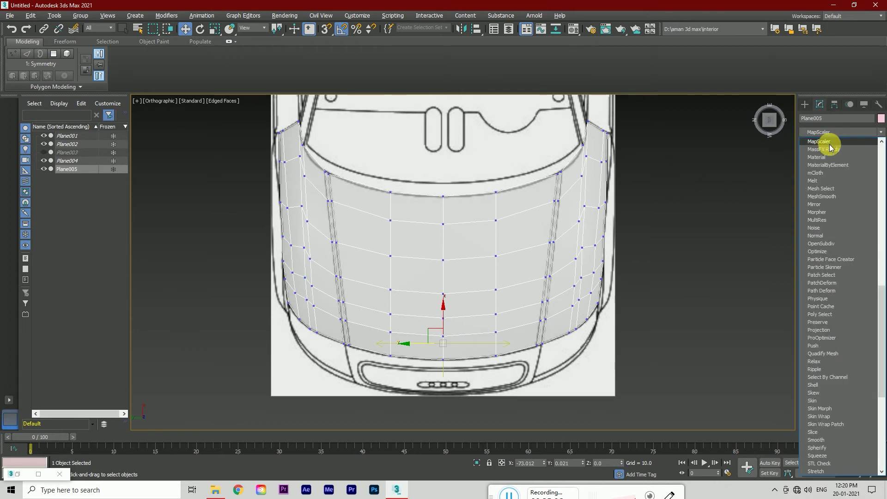
{"action": "left_click", "coordinate": [818, 199]}
{"action": "left_click", "coordinate": [700, 240]}
{"action": "left_click_drag", "start_coordinate": [770, 121], "coordinate": [758, 138]}
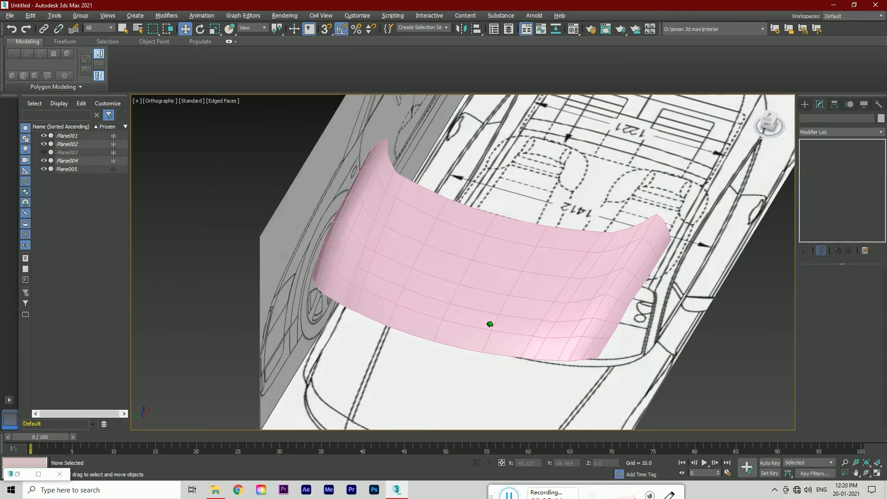
{"action": "middle_click_drag", "start_coordinate": [490, 324], "coordinate": [490, 323], "text": "alt"}
{"action": "left_click", "coordinate": [585, 313]}
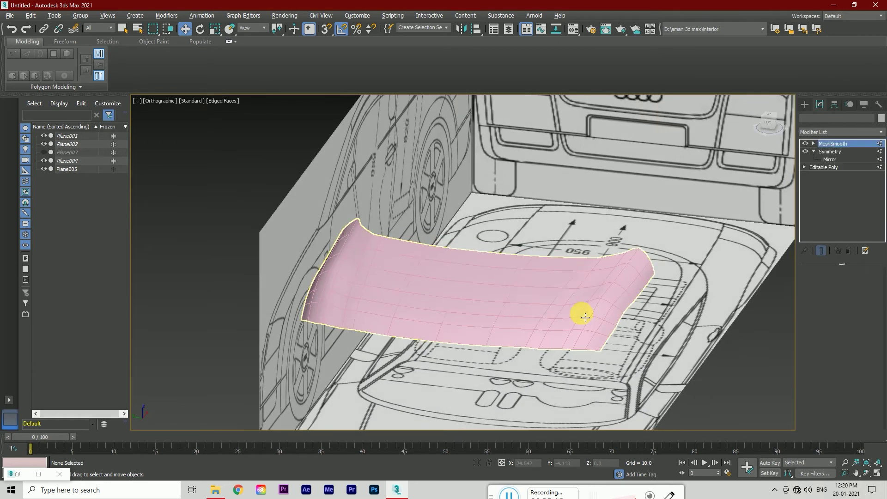
In the base Editable Poly, chamfer the edge loop across the hood at 0.025 to form a thin crease
{"action": "left_click", "coordinate": [830, 168]}
{"action": "scroll", "coordinate": [647, 277], "scroll_direction": "up", "scroll_amount": 5}
{"action": "key", "text": "2"}
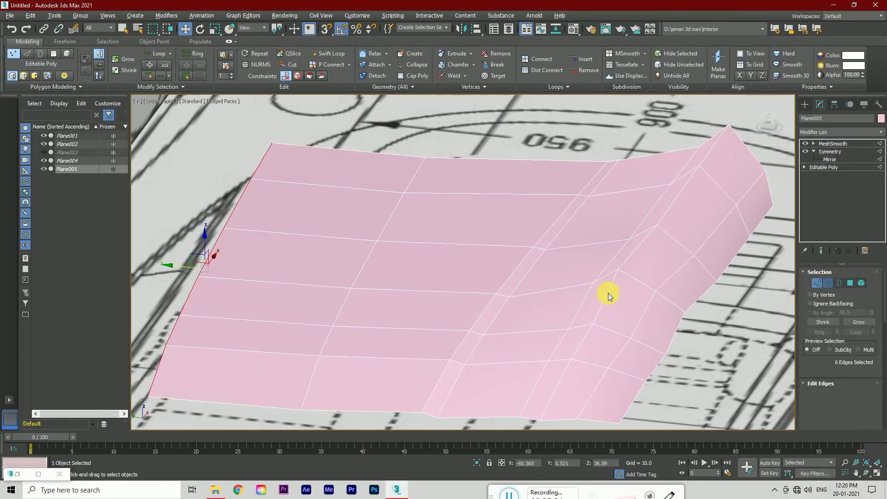
{"action": "left_click", "coordinate": [478, 342]}
{"action": "double_click", "coordinate": [478, 342]}
{"action": "scroll", "coordinate": [845, 379], "scroll_direction": "down", "scroll_amount": 2}
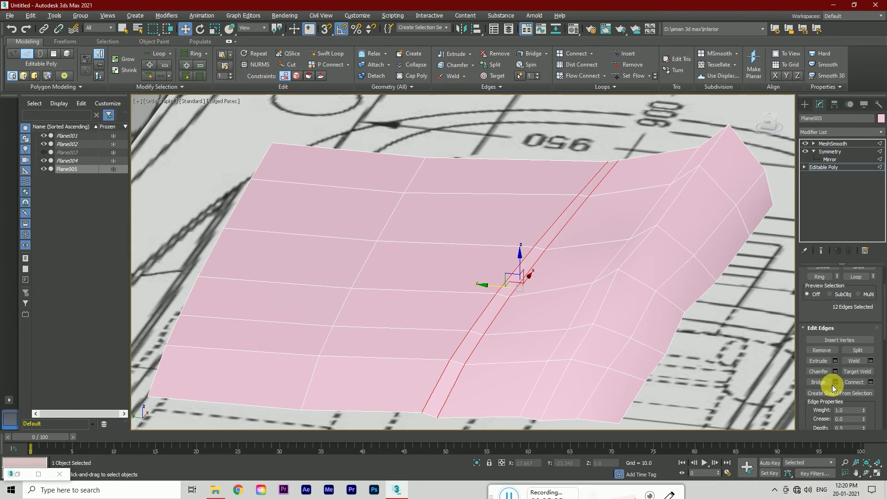
{"action": "left_click", "coordinate": [835, 371]}
{"action": "left_click_drag", "start_coordinate": [473, 287], "coordinate": [476, 305]}
{"action": "scroll", "coordinate": [439, 400], "scroll_direction": "up", "scroll_amount": 2}
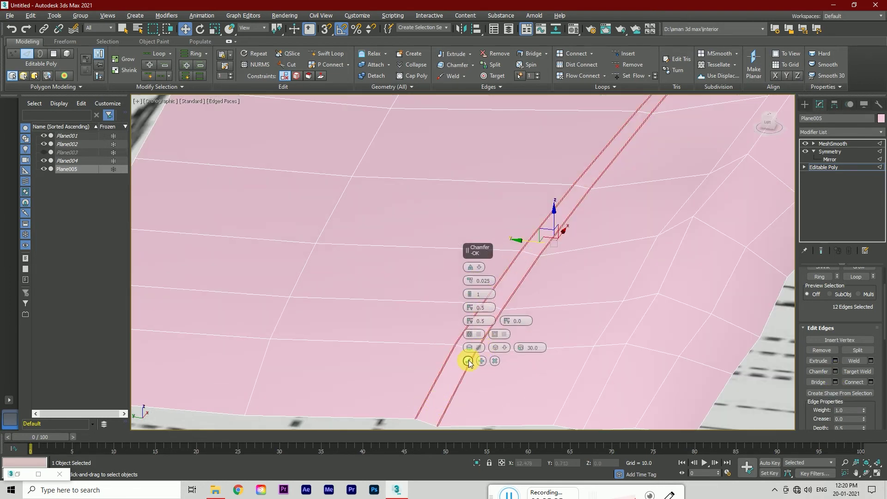
{"action": "left_click", "coordinate": [468, 361]}
Return to the MeshSmooth result and inspect the smoothed hood over the blueprints
{"action": "scroll", "coordinate": [466, 327], "scroll_direction": "down", "scroll_amount": 2}
{"action": "left_click", "coordinate": [845, 146]}
{"action": "scroll", "coordinate": [653, 257], "scroll_direction": "down", "scroll_amount": 2}
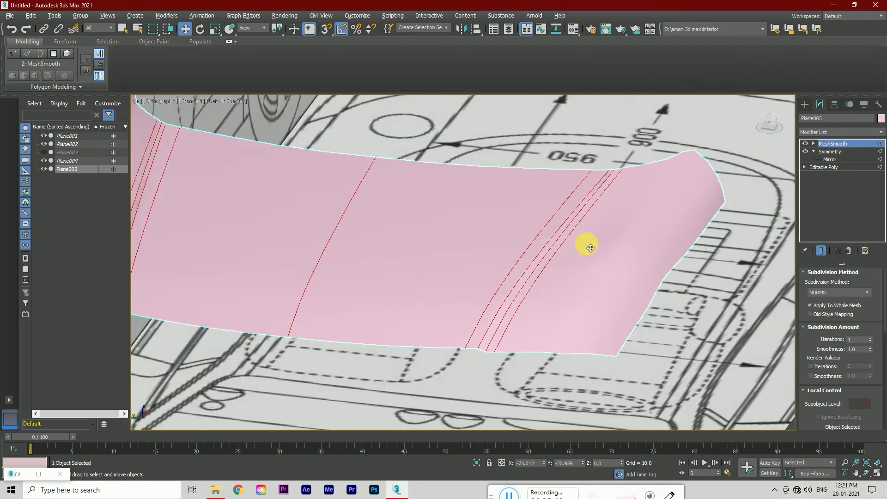
{"action": "scroll", "coordinate": [587, 244], "scroll_direction": "down", "scroll_amount": 3}
{"action": "left_click", "coordinate": [700, 286]}
{"action": "middle_click_drag", "start_coordinate": [532, 301], "coordinate": [540, 301], "text": "alt"}
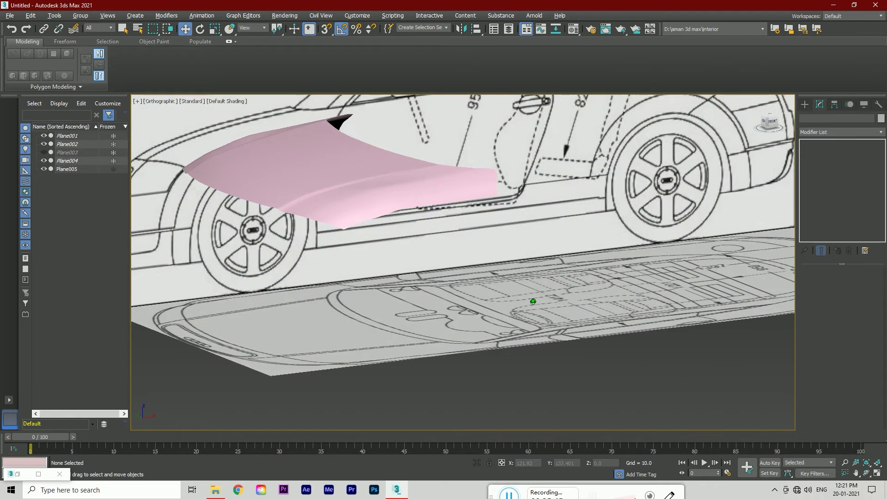
{"action": "scroll", "coordinate": [540, 300], "scroll_direction": "up", "scroll_amount": 3}
Set the hood's object colour to green
{"action": "left_click", "coordinate": [521, 271]}
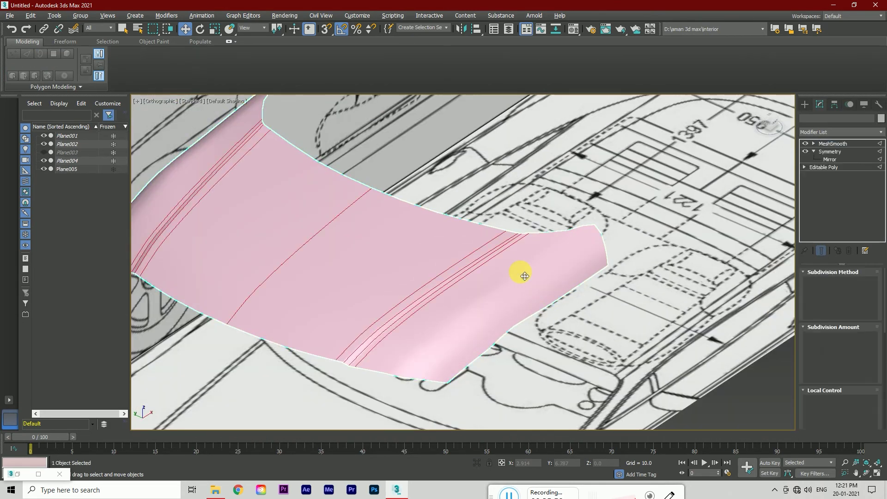
{"action": "left_click", "coordinate": [880, 119]}
{"action": "left_click", "coordinate": [491, 295]}
{"action": "left_click", "coordinate": [456, 340]}
Drag MeshSmooth below Symmetry in the modifier stack of Plane005
{"action": "mouse_move", "coordinate": [456, 340]}
{"action": "middle_mouse_down", "text": "alt"}
{"action": "mouse_move", "coordinate": [736, 144]}
{"action": "mouse_move", "coordinate": [315, 239]}
{"action": "middle_mouse_up", "text": "alt"}
{"action": "scroll", "coordinate": [315, 238], "scroll_direction": "up", "scroll_amount": 2}
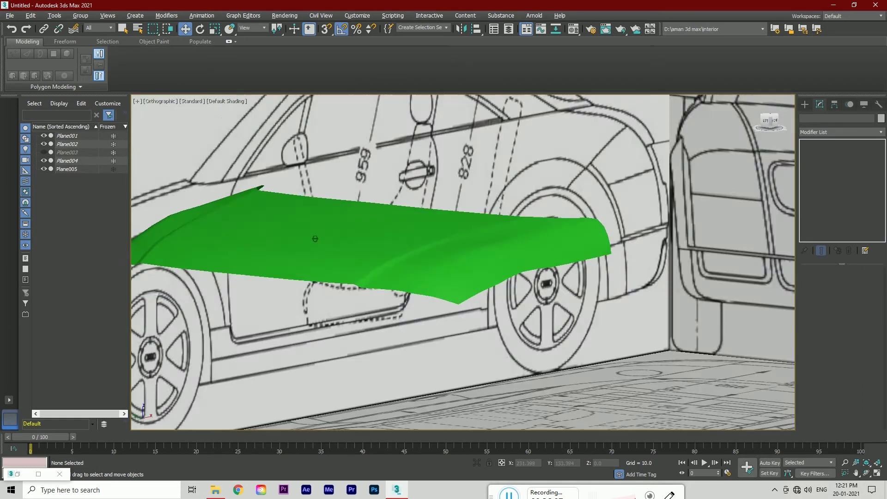
{"action": "scroll", "coordinate": [504, 259], "scroll_direction": "up", "scroll_amount": 3}
{"action": "left_click", "coordinate": [504, 259]}
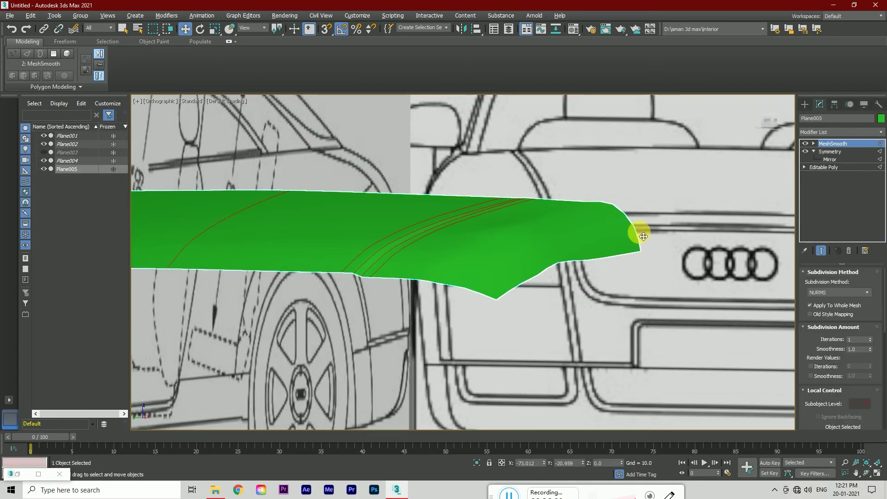
{"action": "left_click_drag", "start_coordinate": [836, 171], "coordinate": [827, 165]}
At vertex level, select vertices mid-hood and lower them slightly in the left view
{"action": "left_click", "coordinate": [824, 167]}
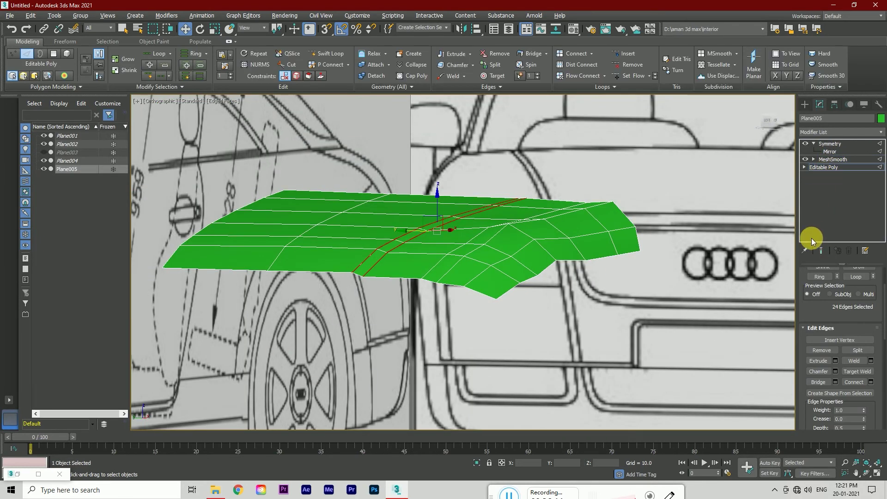
{"action": "left_click", "coordinate": [822, 175]}
{"action": "scroll", "coordinate": [512, 226], "scroll_direction": "up", "scroll_amount": 3}
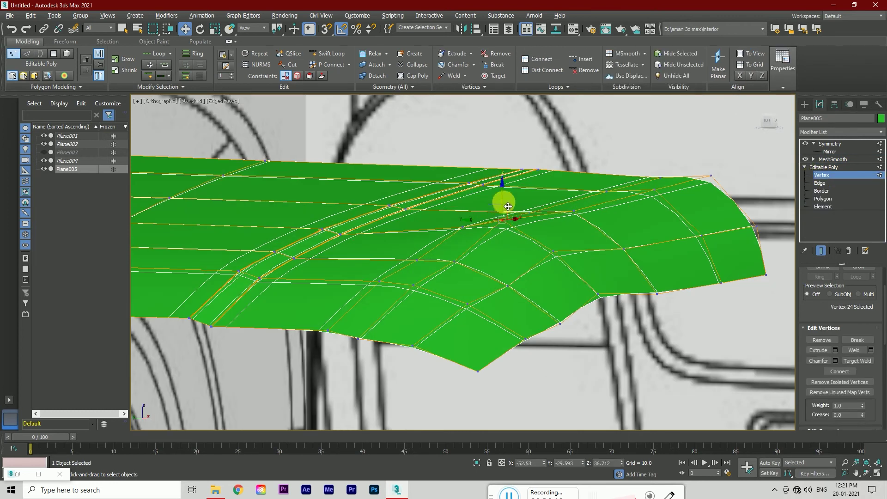
{"action": "left_click", "coordinate": [420, 260]}
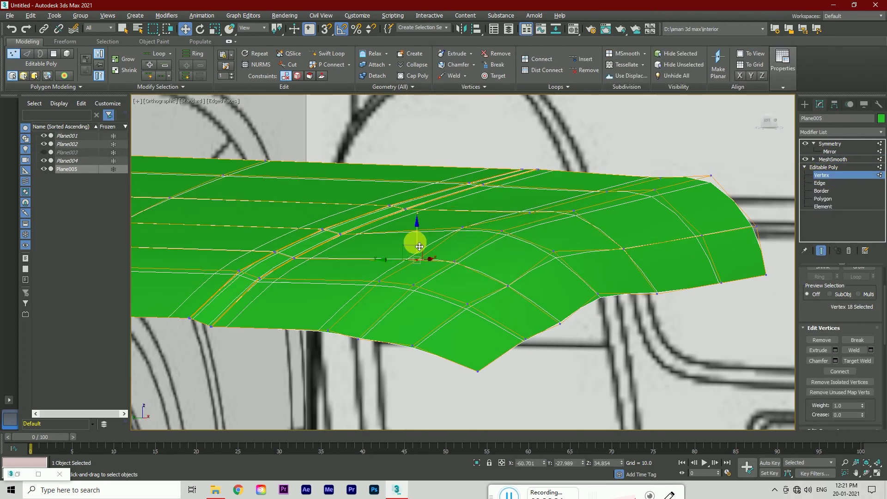
{"action": "left_click", "coordinate": [508, 284]}
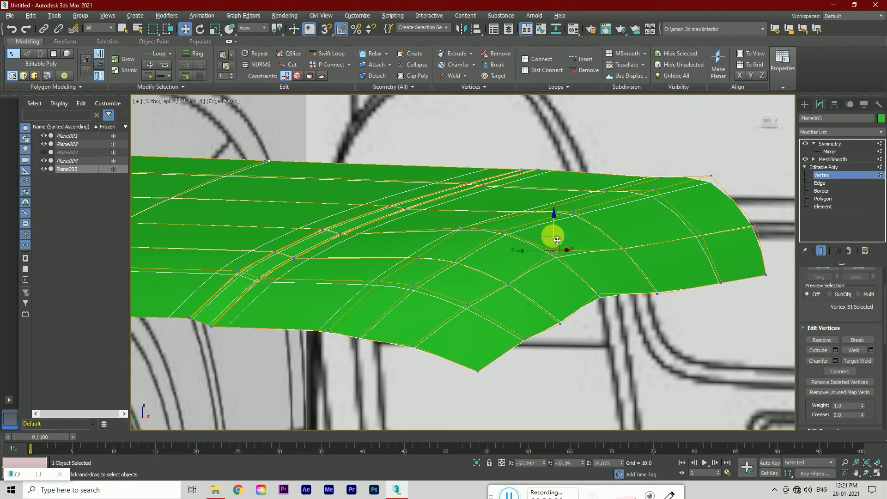
{"action": "left_click", "coordinate": [768, 121]}
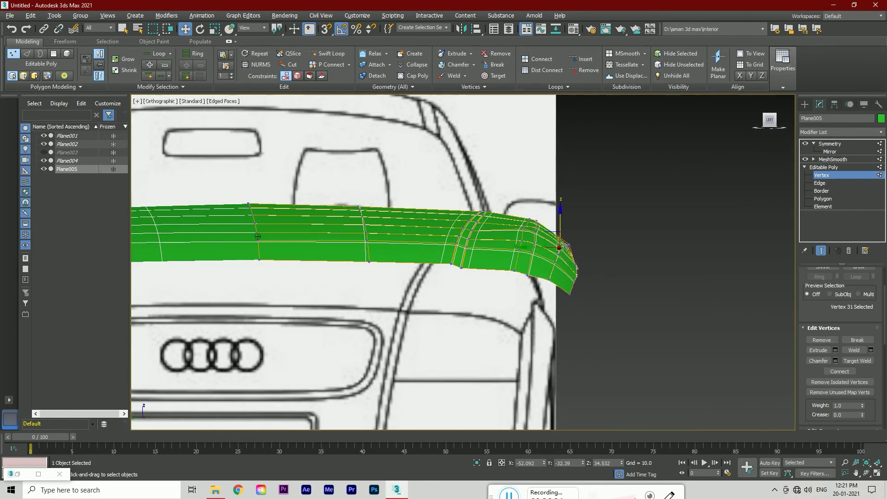
{"action": "scroll", "coordinate": [520, 232], "scroll_direction": "up", "scroll_amount": 3}
{"action": "mouse_move", "coordinate": [520, 217]}
{"action": "left_mouse_down"}
{"action": "mouse_move", "coordinate": [537, 242]}
{"action": "mouse_move", "coordinate": [530, 240]}
{"action": "mouse_move", "coordinate": [545, 237]}
{"action": "mouse_move", "coordinate": [527, 263]}
{"action": "left_mouse_up"}
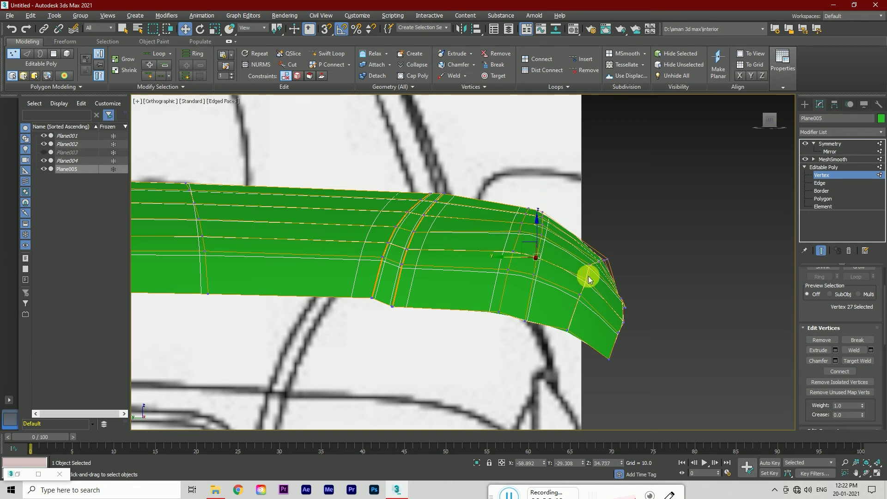
Adjust the vertices near the hood's tip to follow the blueprint outline
{"action": "scroll", "coordinate": [596, 274], "scroll_direction": "up", "scroll_amount": 2}
{"action": "left_click_drag", "start_coordinate": [583, 264], "coordinate": [582, 264]}
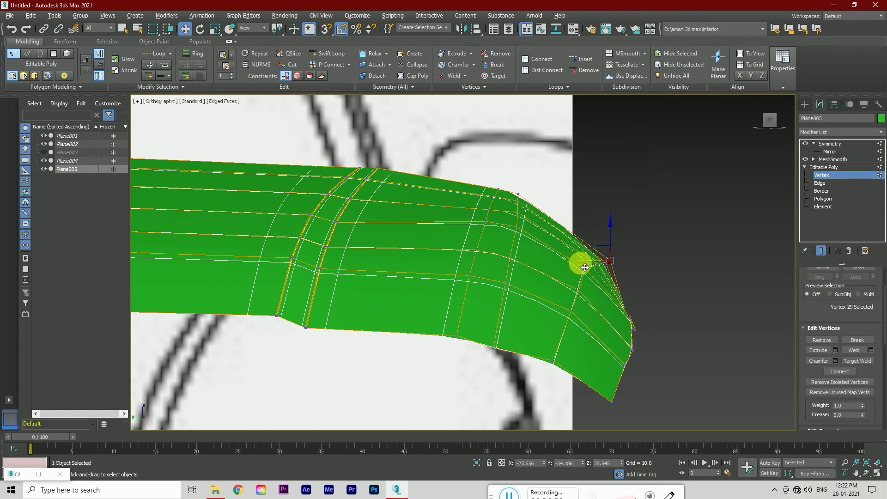
{"action": "scroll", "coordinate": [463, 262], "scroll_direction": "up", "scroll_amount": 3}
{"action": "scroll", "coordinate": [463, 262], "scroll_direction": "down", "scroll_amount": 2}
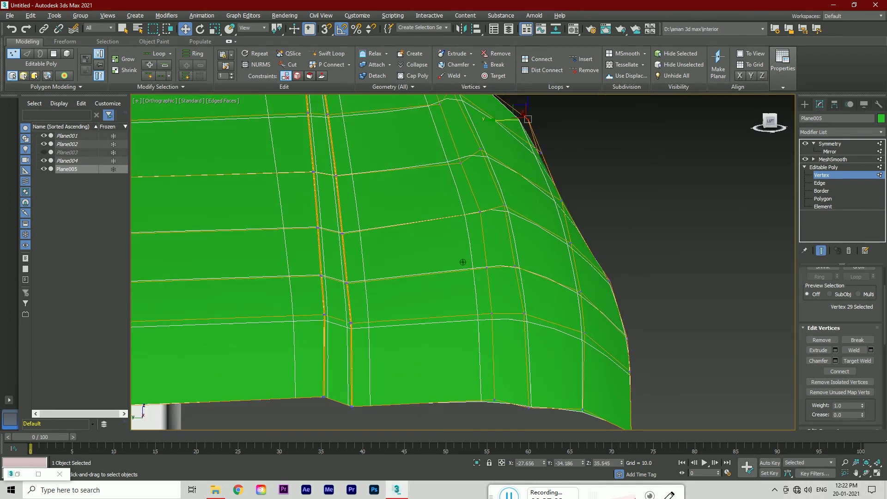
{"action": "scroll", "coordinate": [463, 262], "scroll_direction": "down", "scroll_amount": 1}
{"action": "left_click", "coordinate": [578, 265], "text": "ctrl"}
{"action": "scroll", "coordinate": [578, 264], "scroll_direction": "up", "scroll_amount": 2}
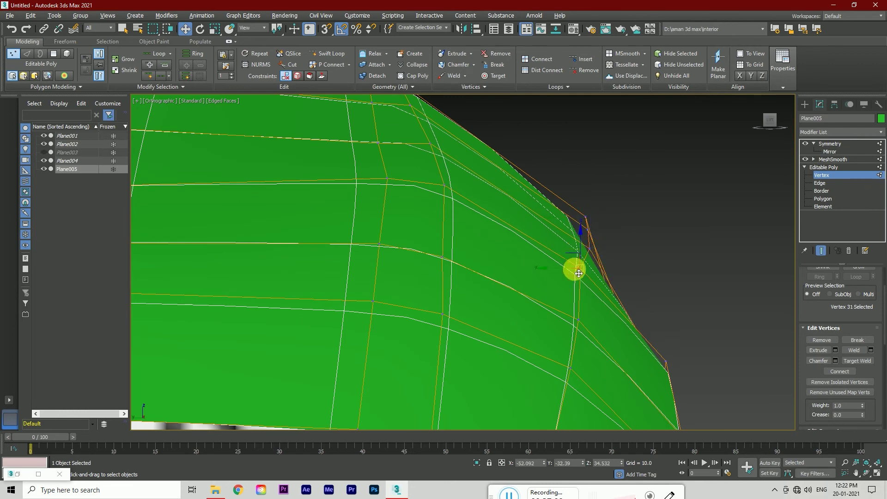
{"action": "scroll", "coordinate": [600, 259], "scroll_direction": "down", "scroll_amount": 2}
Orbit and zoom around the hood to check the reshaped right edge
{"action": "mouse_move", "coordinate": [712, 210]}
{"action": "middle_mouse_down", "text": "alt"}
{"action": "mouse_move", "coordinate": [420, 260]}
{"action": "mouse_move", "coordinate": [463, 262]}
{"action": "mouse_move", "coordinate": [402, 368]}
{"action": "middle_mouse_up", "text": "alt"}
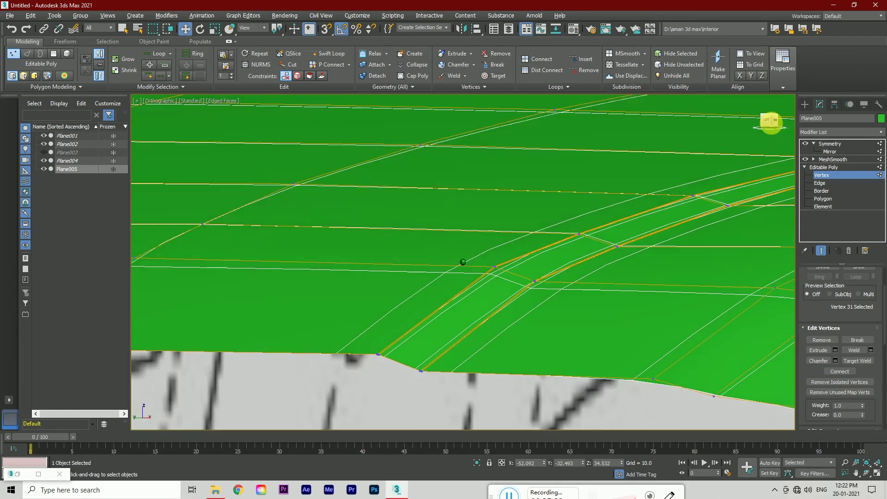
{"action": "scroll", "coordinate": [454, 148], "scroll_direction": "down", "scroll_amount": 5}
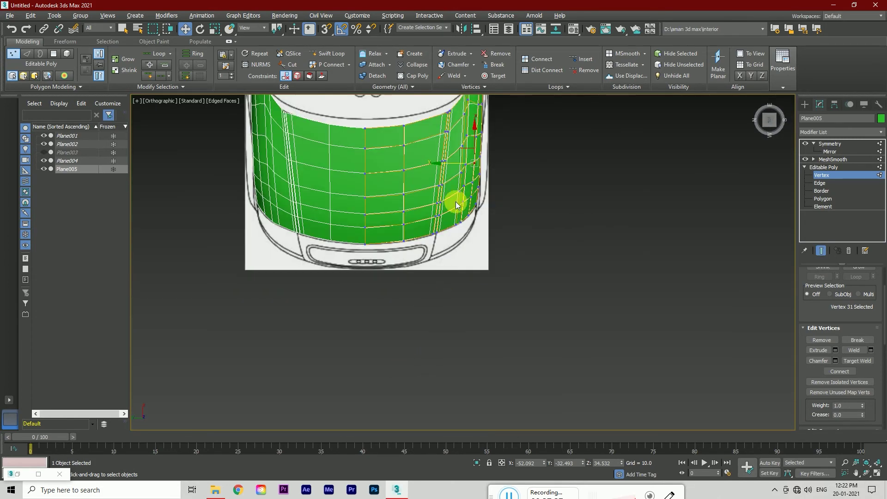
{"action": "scroll", "coordinate": [466, 148], "scroll_direction": "up", "scroll_amount": 5}
{"action": "scroll", "coordinate": [454, 206], "scroll_direction": "up", "scroll_amount": 3}
{"action": "scroll", "coordinate": [450, 307], "scroll_direction": "up", "scroll_amount": 3}
{"action": "scroll", "coordinate": [450, 308], "scroll_direction": "down", "scroll_amount": 5}
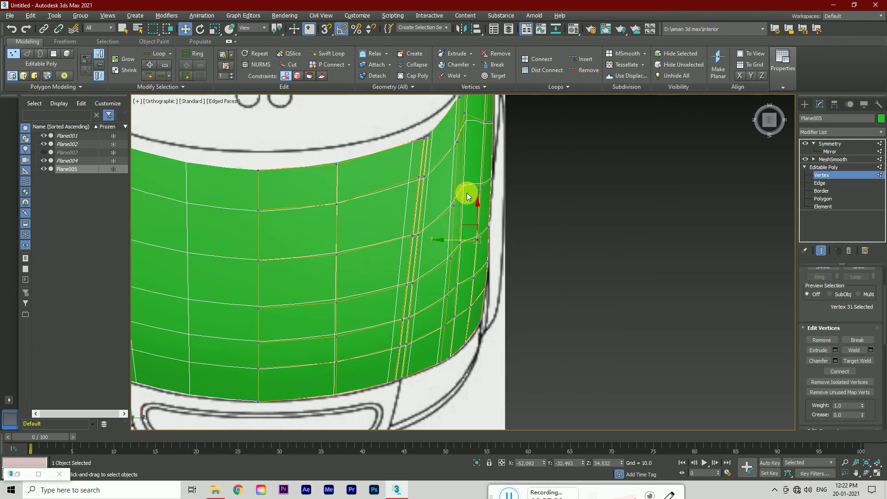
{"action": "scroll", "coordinate": [471, 131], "scroll_direction": "up", "scroll_amount": 2}
{"action": "scroll", "coordinate": [459, 159], "scroll_direction": "up", "scroll_amount": 2}
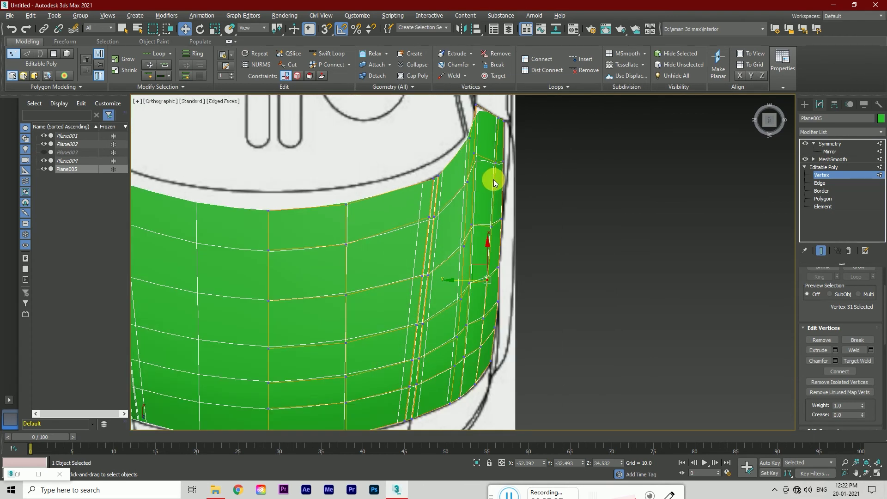
Hide Edged Faces and orbit the hood from side, front and angled views, then reselect Plane005
{"action": "left_click", "coordinate": [636, 226]}
{"action": "key", "text": "F4"}
{"action": "middle_click_drag", "start_coordinate": [636, 226], "coordinate": [554, 240], "text": "alt"}
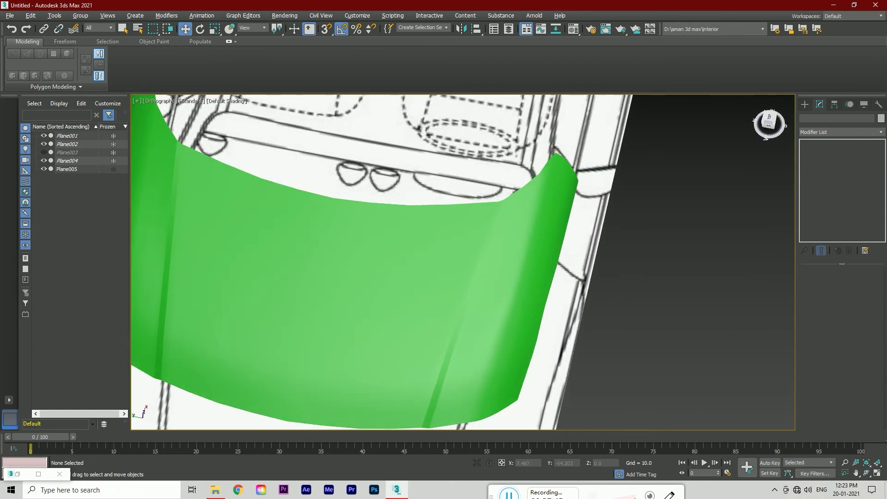
{"action": "scroll", "coordinate": [707, 187], "scroll_direction": "down", "scroll_amount": 3}
{"action": "mouse_move", "coordinate": [707, 187]}
{"action": "middle_mouse_down", "text": "alt"}
{"action": "mouse_move", "coordinate": [535, 405]}
{"action": "mouse_move", "coordinate": [739, 185]}
{"action": "middle_mouse_up", "text": "alt"}
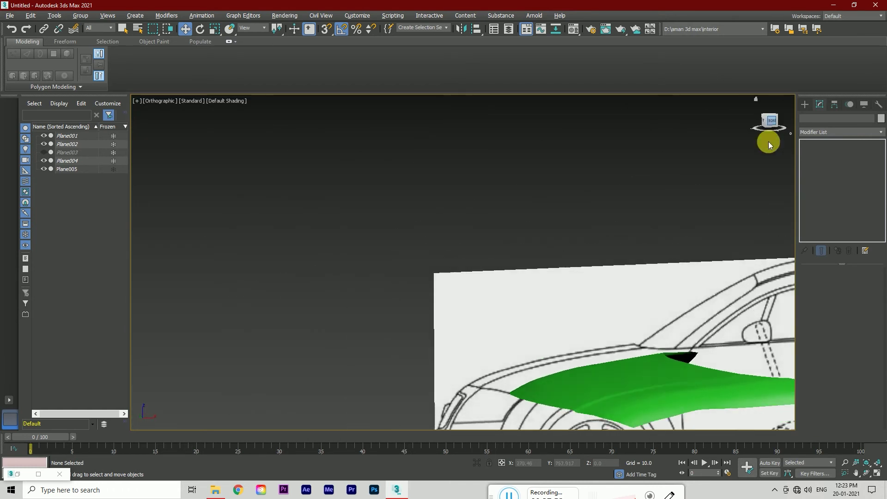
{"action": "left_click", "coordinate": [769, 134]}
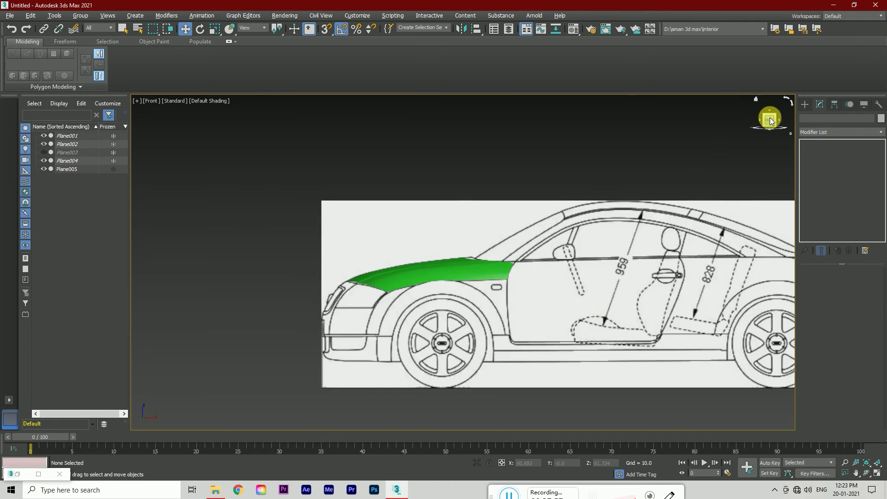
{"action": "left_click_drag", "start_coordinate": [771, 121], "coordinate": [525, 283]}
{"action": "mouse_move", "coordinate": [450, 203]}
{"action": "middle_mouse_down", "text": "alt"}
{"action": "mouse_move", "coordinate": [490, 208]}
{"action": "mouse_move", "coordinate": [450, 203]}
{"action": "mouse_move", "coordinate": [756, 98]}
{"action": "middle_mouse_up", "text": "alt"}
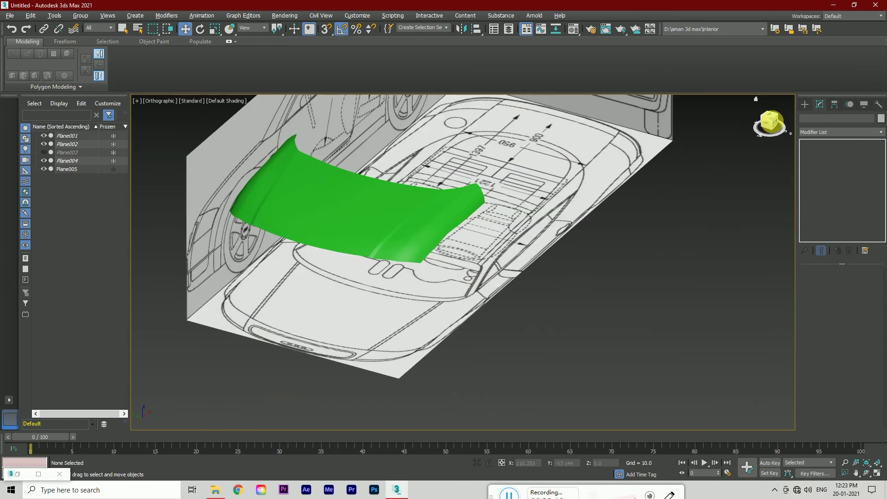
{"action": "scroll", "coordinate": [455, 284], "scroll_direction": "down", "scroll_amount": 3}
{"action": "scroll", "coordinate": [476, 280], "scroll_direction": "up", "scroll_amount": 5}
{"action": "left_click", "coordinate": [476, 285]}
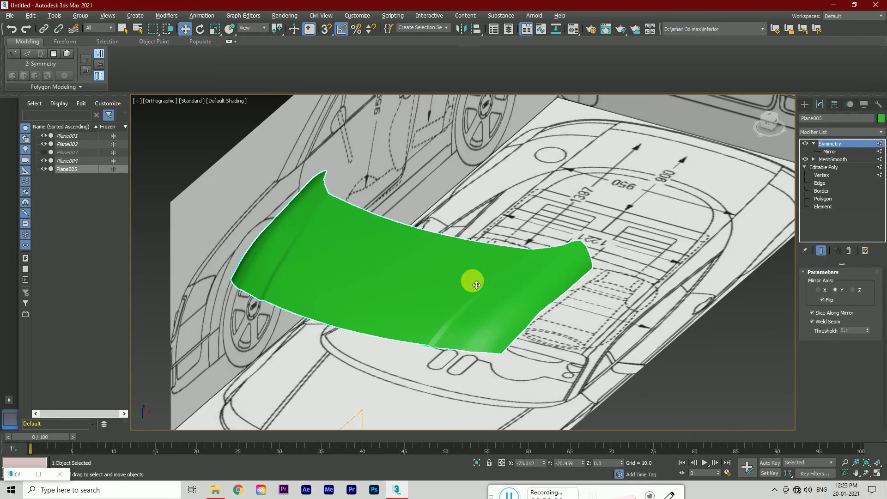
Change the hood's object colour from green to grey
{"action": "left_click", "coordinate": [882, 118]}
{"action": "left_click", "coordinate": [498, 296]}
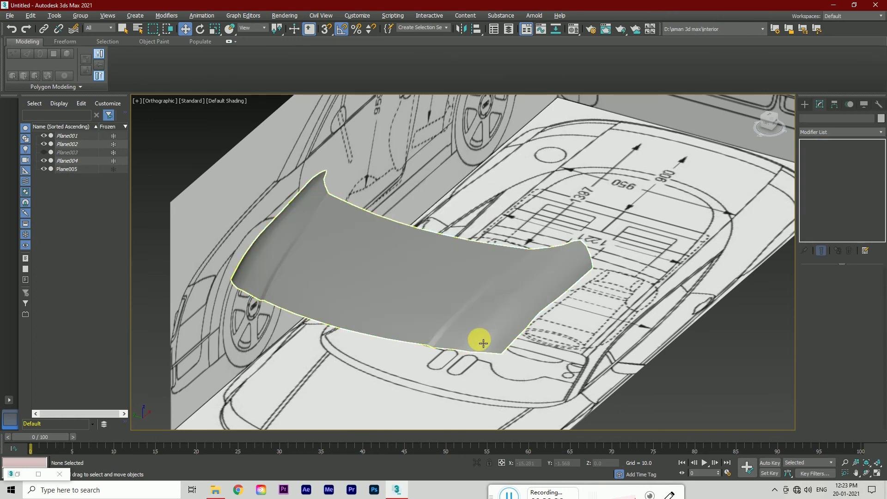
{"action": "left_click", "coordinate": [778, 133]}
In front view, enter vertex level with the smoothed end result and edged faces shown
{"action": "left_click", "coordinate": [768, 121]}
{"action": "scroll", "coordinate": [600, 222], "scroll_direction": "up", "scroll_amount": 4}
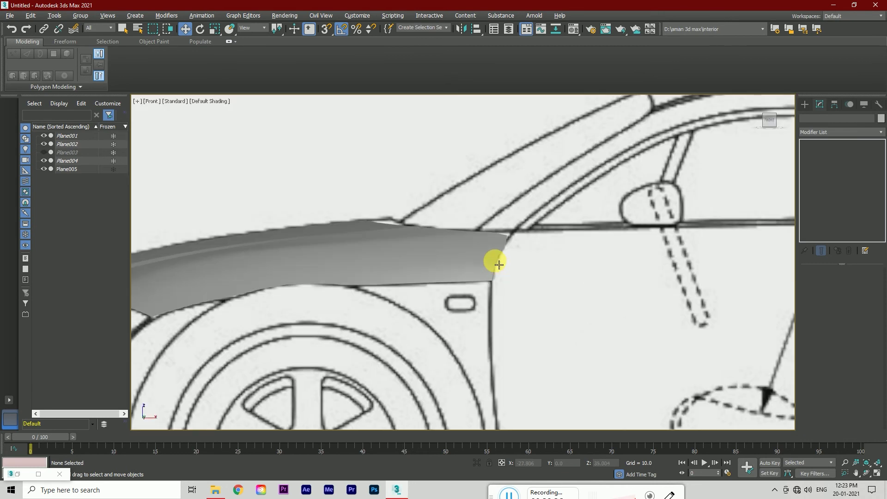
{"action": "left_click", "coordinate": [495, 260]}
{"action": "left_click", "coordinate": [822, 175]}
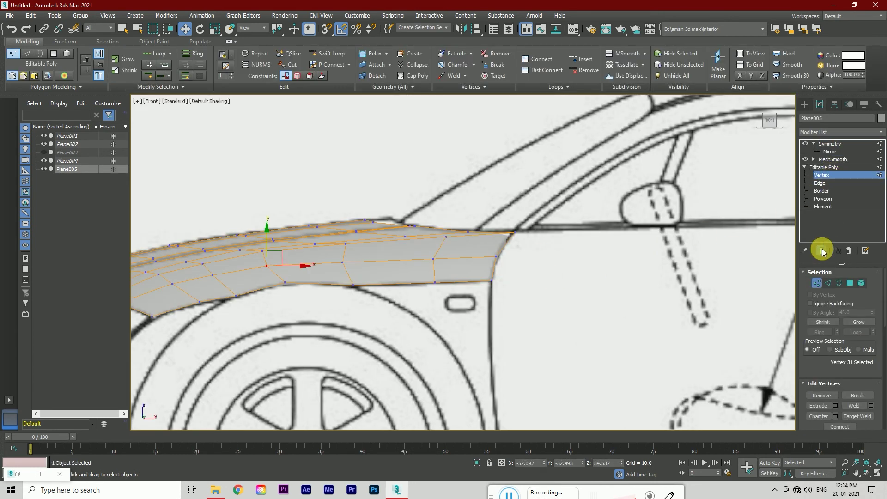
{"action": "left_click", "coordinate": [822, 250]}
{"action": "scroll", "coordinate": [505, 253], "scroll_direction": "up", "scroll_amount": 2}
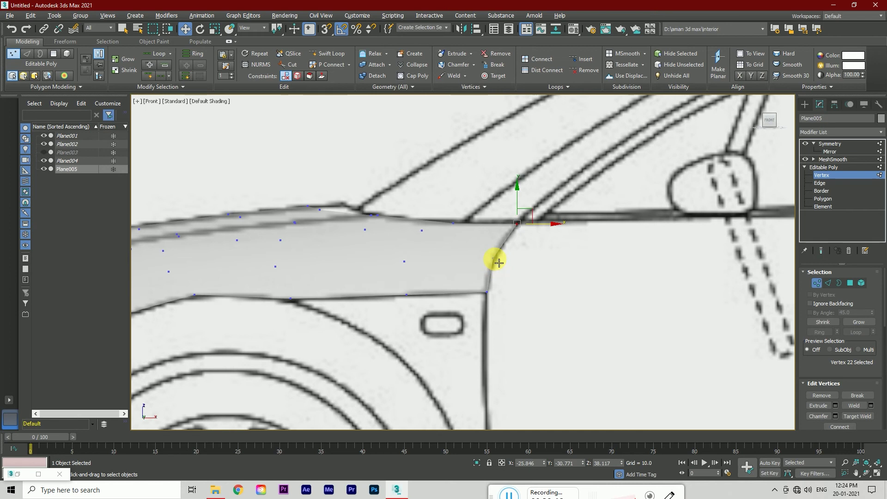
{"action": "key", "text": "F4"}
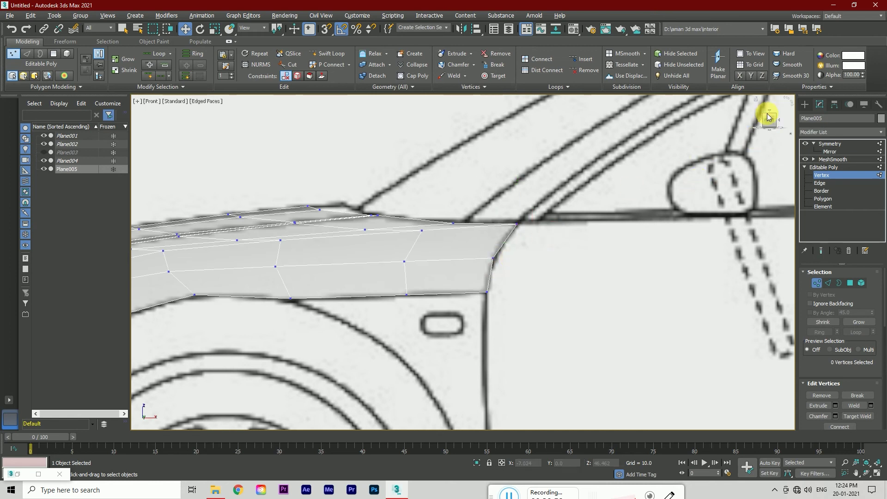
Check the hood's vertices against the top and front blueprints
{"action": "left_click", "coordinate": [768, 116]}
{"action": "scroll", "coordinate": [531, 293], "scroll_direction": "down", "scroll_amount": 5}
{"action": "scroll", "coordinate": [518, 302], "scroll_direction": "up", "scroll_amount": 5}
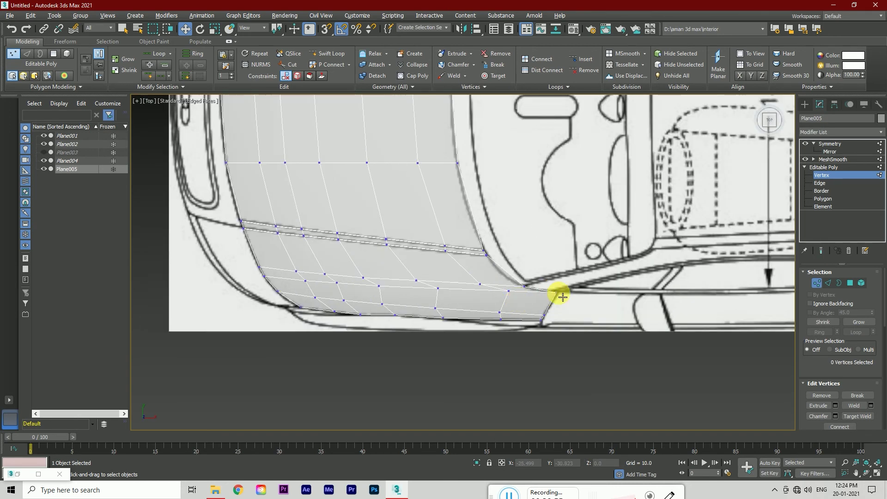
{"action": "left_click", "coordinate": [759, 124]}
{"action": "scroll", "coordinate": [655, 165], "scroll_direction": "up", "scroll_amount": 3}
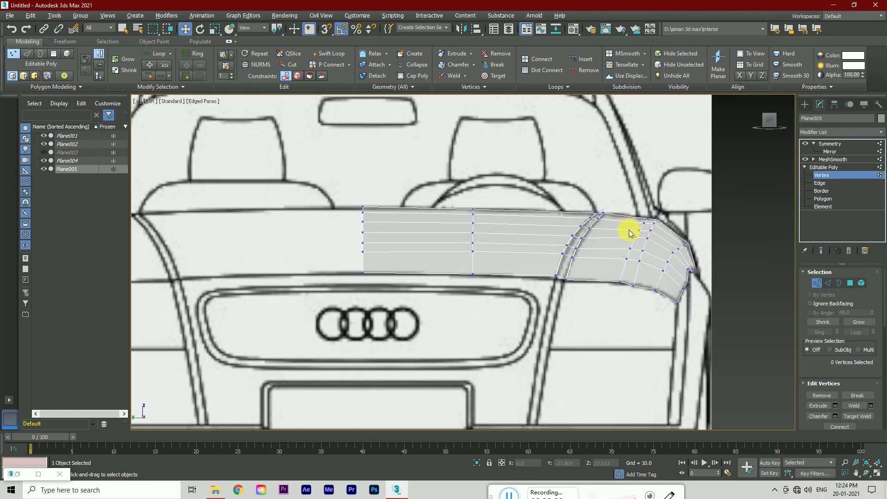
{"action": "scroll", "coordinate": [647, 217], "scroll_direction": "up", "scroll_amount": 2}
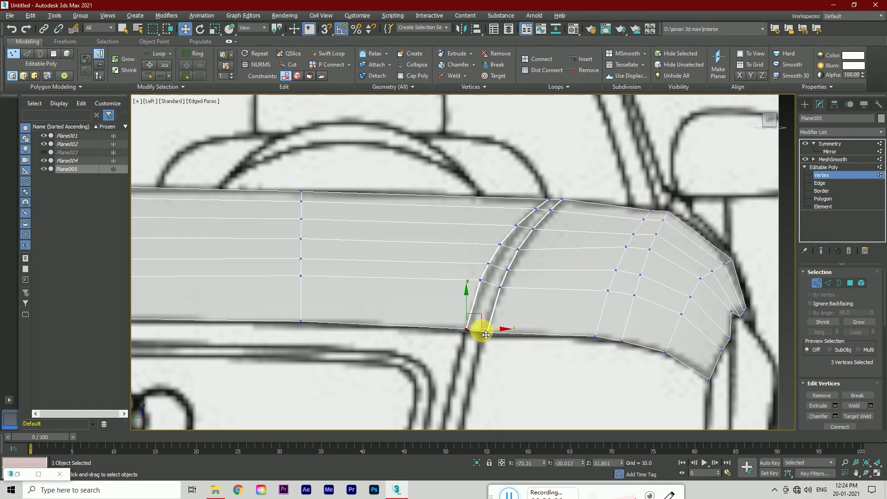
{"action": "scroll", "coordinate": [481, 337], "scroll_direction": "down", "scroll_amount": 2}
{"action": "left_click", "coordinate": [781, 122]}
{"action": "scroll", "coordinate": [298, 289], "scroll_direction": "up", "scroll_amount": 4}
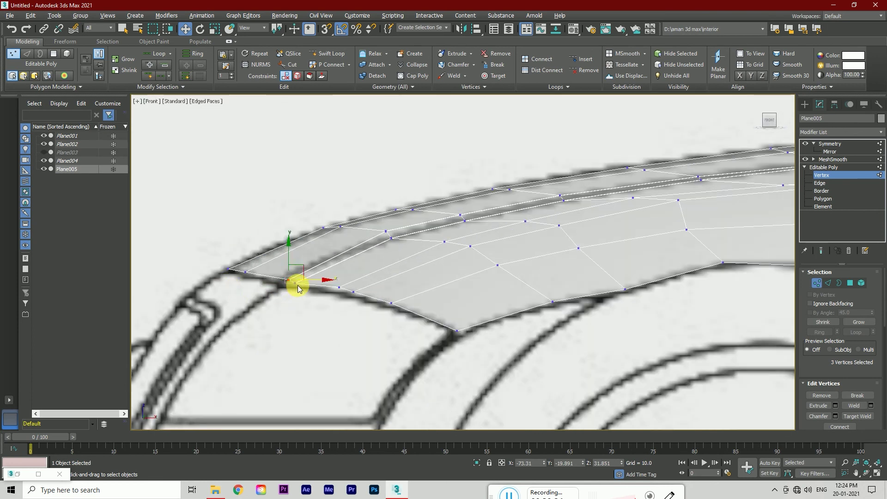
{"action": "left_click", "coordinate": [830, 143]}
Toggle See-Through and edged faces on the hood to compare it with the blueprint
{"action": "key", "text": "F4"}
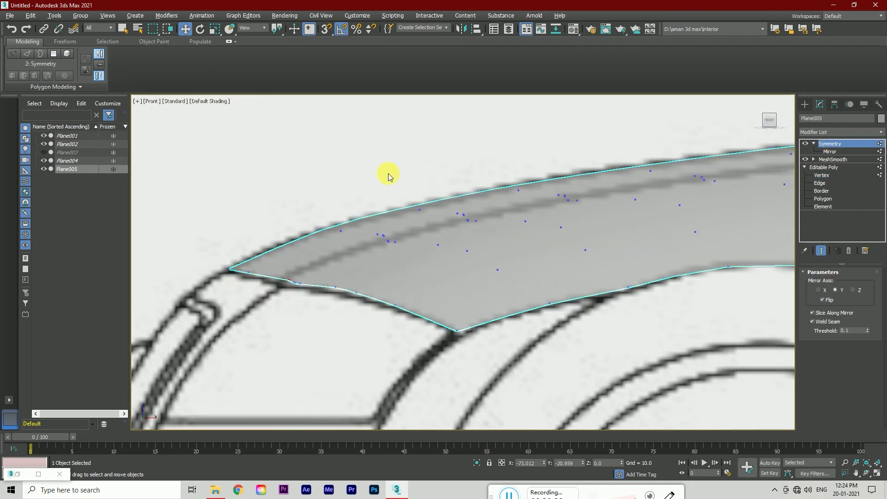
{"action": "key", "text": "alt+x"}
{"action": "key", "text": "alt+x"}
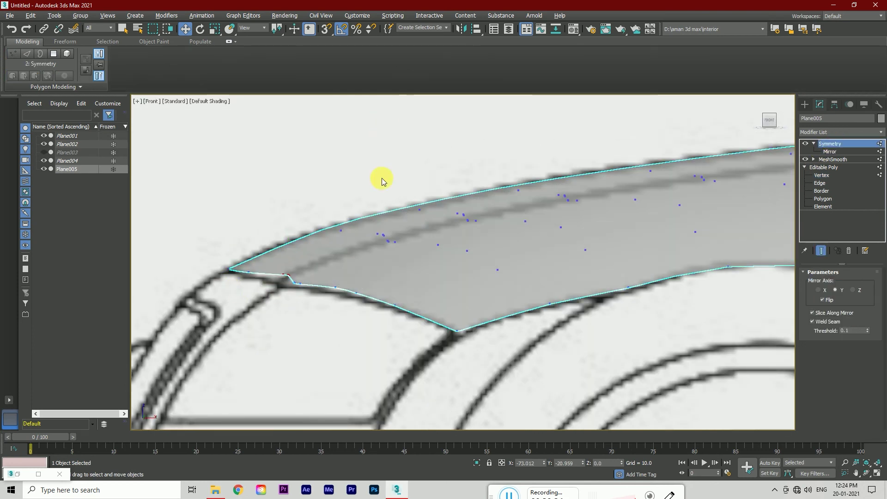
{"action": "key", "text": "alt+x"}
{"action": "key", "text": "F4"}
{"action": "key", "text": "alt+x"}
{"action": "key", "text": "alt+x"}
{"action": "key", "text": "F4"}
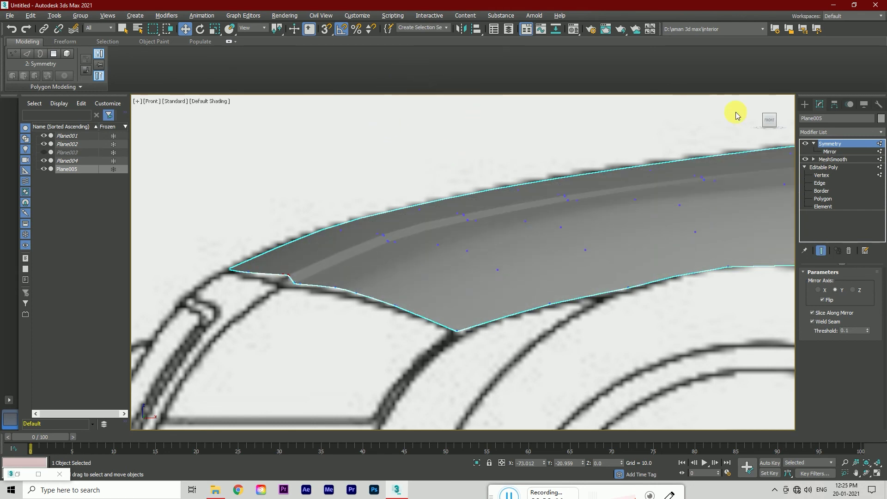
Select Symmetry's Mirror, switch to the car-front view, and edit edges with Show End Result off
{"action": "left_click", "coordinate": [838, 151]}
{"action": "left_click", "coordinate": [773, 123]}
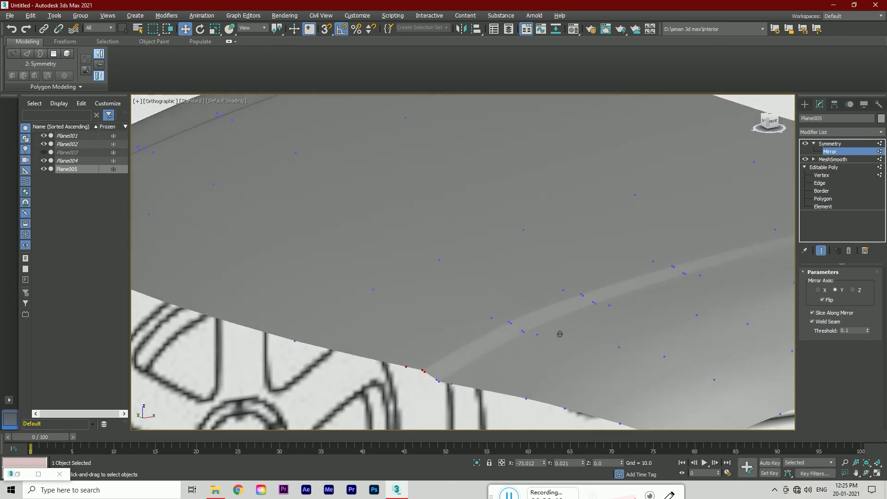
{"action": "left_click", "coordinate": [769, 119]}
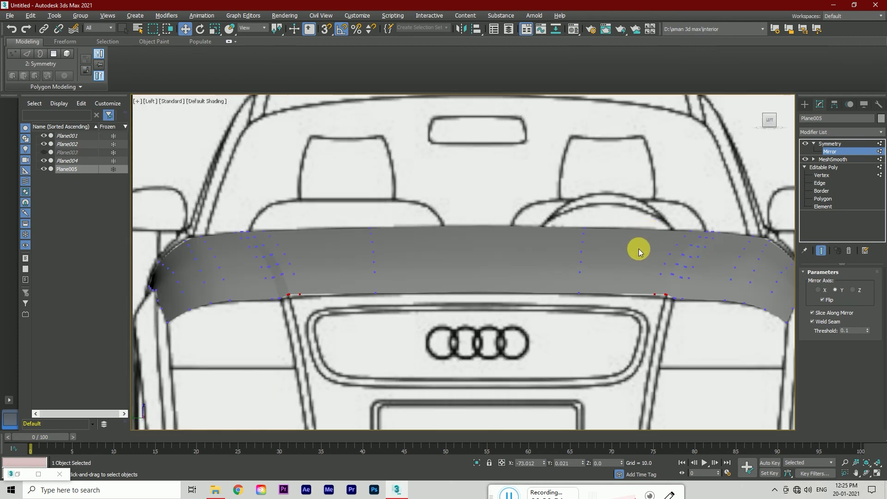
{"action": "left_click", "coordinate": [820, 183]}
{"action": "left_click", "coordinate": [821, 250]}
Shift the selected edge loops toward the centre seam, briefly trying Uniform Scale
{"action": "key", "text": "F4"}
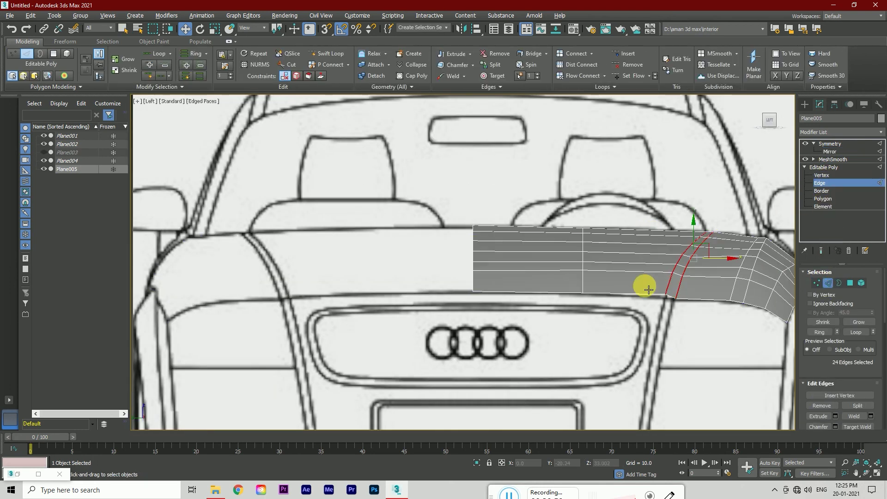
{"action": "scroll", "coordinate": [473, 248], "scroll_direction": "up", "scroll_amount": 3}
{"action": "left_click", "coordinate": [821, 251]}
{"action": "left_click_drag", "start_coordinate": [504, 260], "coordinate": [509, 262]}
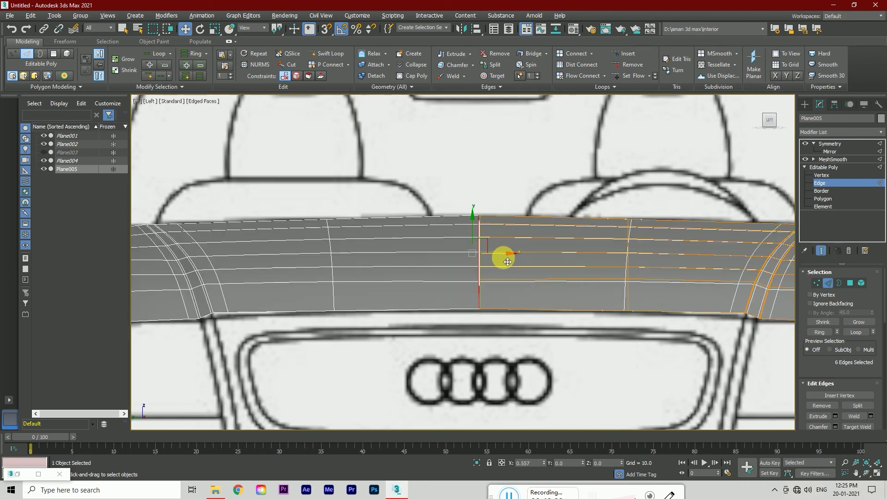
{"action": "key", "text": "r"}
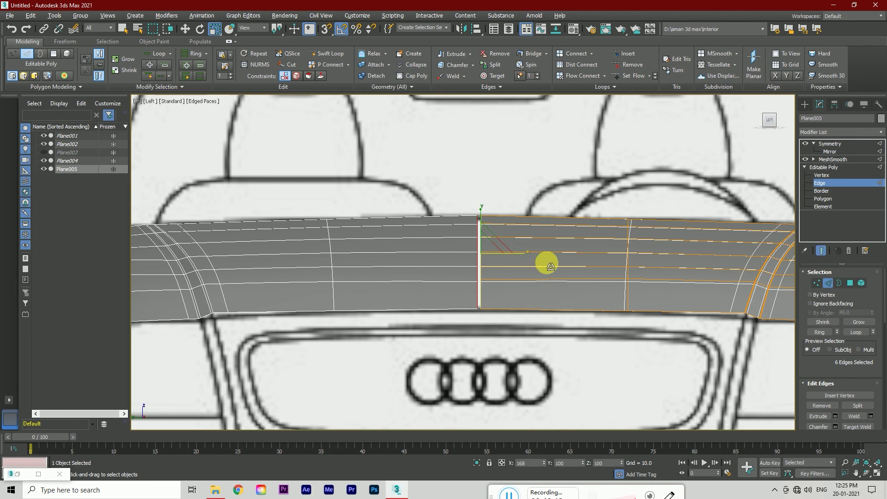
{"action": "left_click", "coordinate": [184, 29]}
{"action": "scroll", "coordinate": [506, 257], "scroll_direction": "up", "scroll_amount": 2}
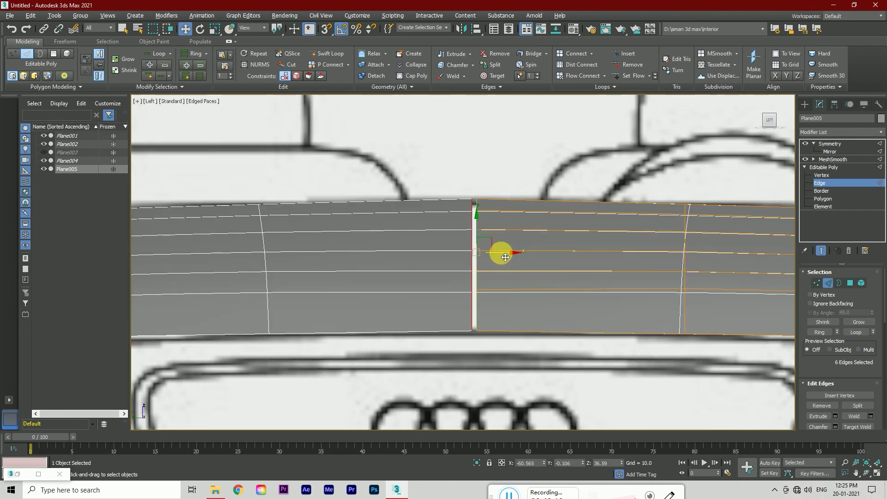
{"action": "left_click_drag", "start_coordinate": [504, 259], "coordinate": [480, 234]}
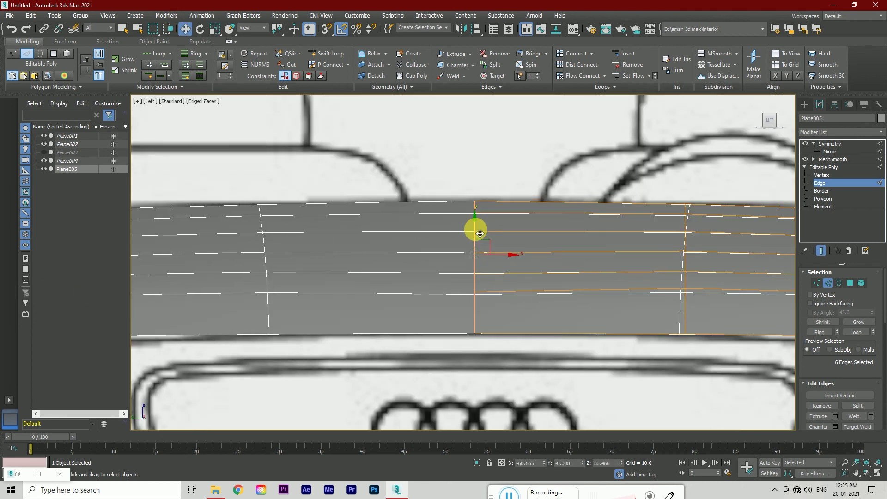
Switch to vertex level and zoom in to check the seam vertices
{"action": "scroll", "coordinate": [555, 195], "scroll_direction": "down", "scroll_amount": 3}
{"action": "scroll", "coordinate": [652, 248], "scroll_direction": "up", "scroll_amount": 2}
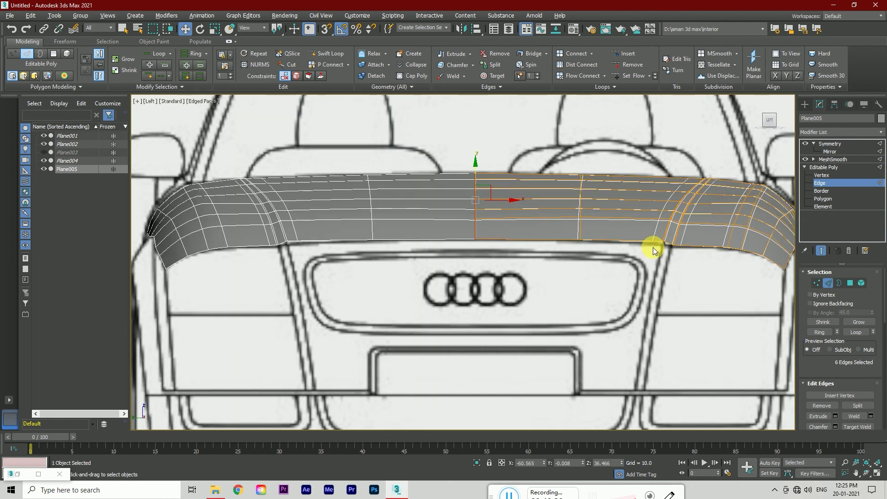
{"action": "scroll", "coordinate": [654, 247], "scroll_direction": "up", "scroll_amount": 2}
{"action": "key", "text": "1"}
{"action": "scroll", "coordinate": [664, 241], "scroll_direction": "up", "scroll_amount": 2}
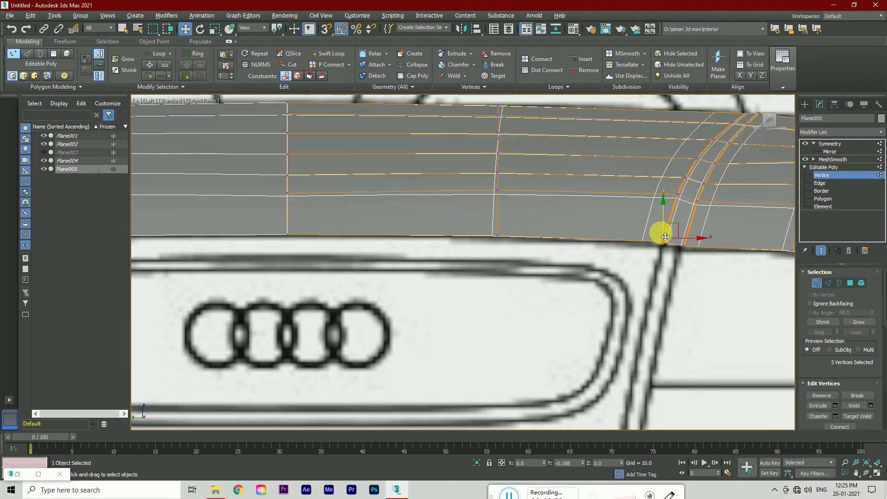
{"action": "scroll", "coordinate": [666, 238], "scroll_direction": "down", "scroll_amount": 2}
Return to Symmetry, hide mesh edges, and orbit to review the finished hood
{"action": "left_click", "coordinate": [828, 144]}
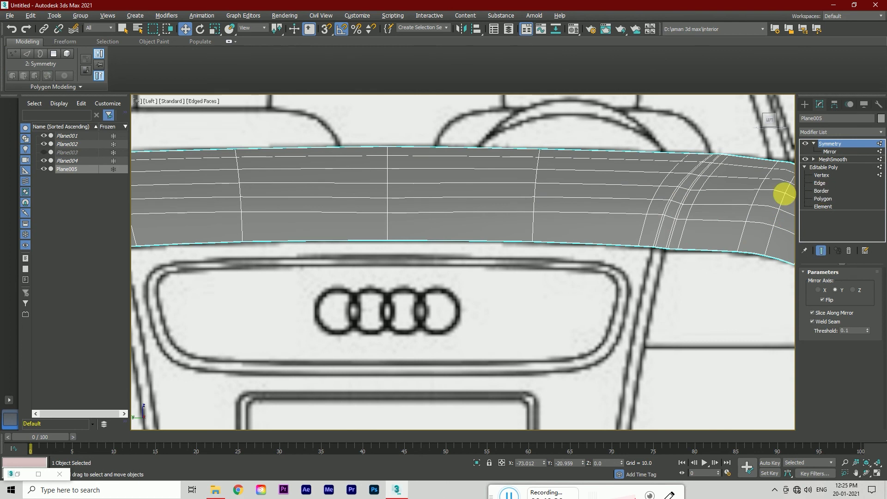
{"action": "key", "text": "F4"}
{"action": "left_click", "coordinate": [690, 264]}
{"action": "middle_click_drag", "start_coordinate": [690, 264], "coordinate": [488, 241], "text": "alt"}
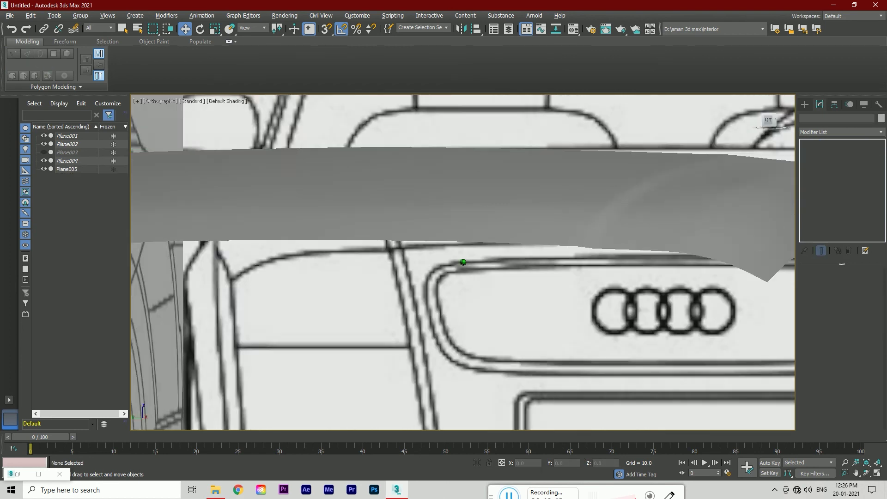
{"action": "scroll", "coordinate": [487, 242], "scroll_direction": "up", "scroll_amount": 4}
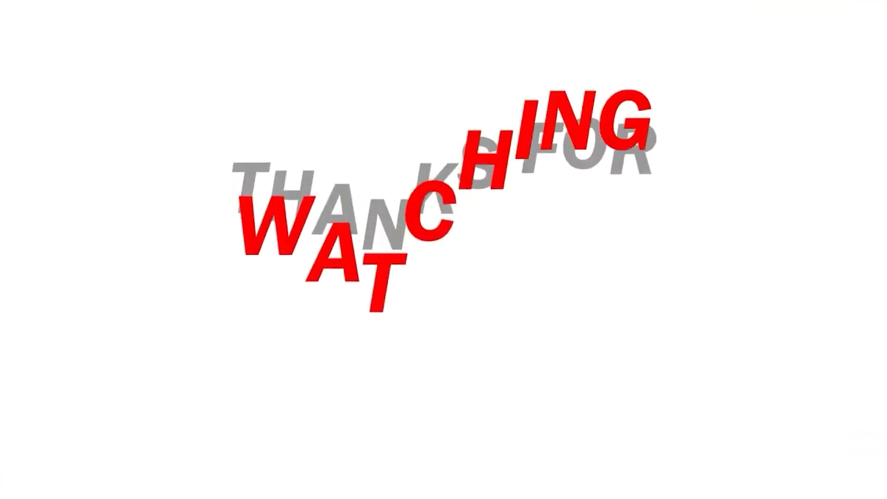